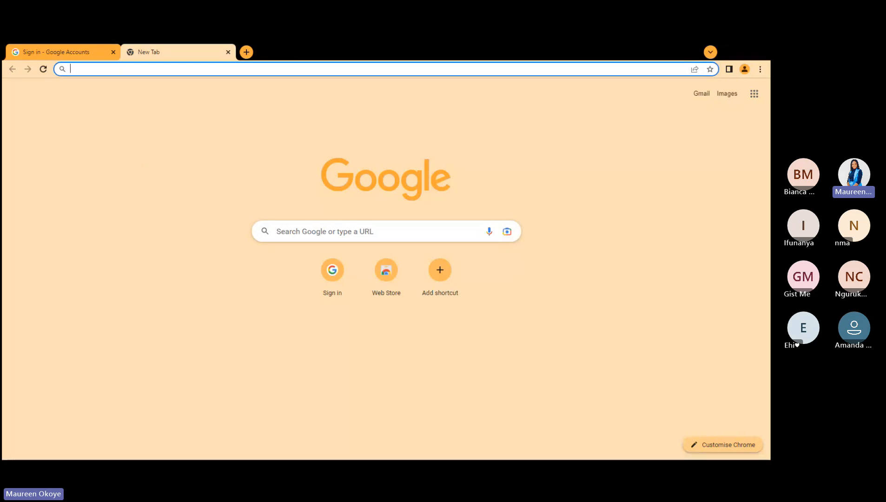
Step: Search Google for 'world time buddy' and accept the cookie consent notice
key("alt+Tab")
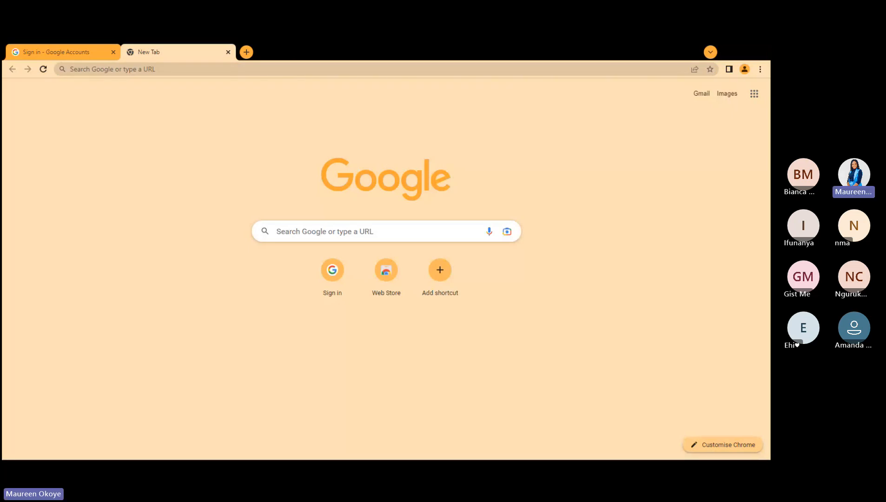
key("alt+Tab")
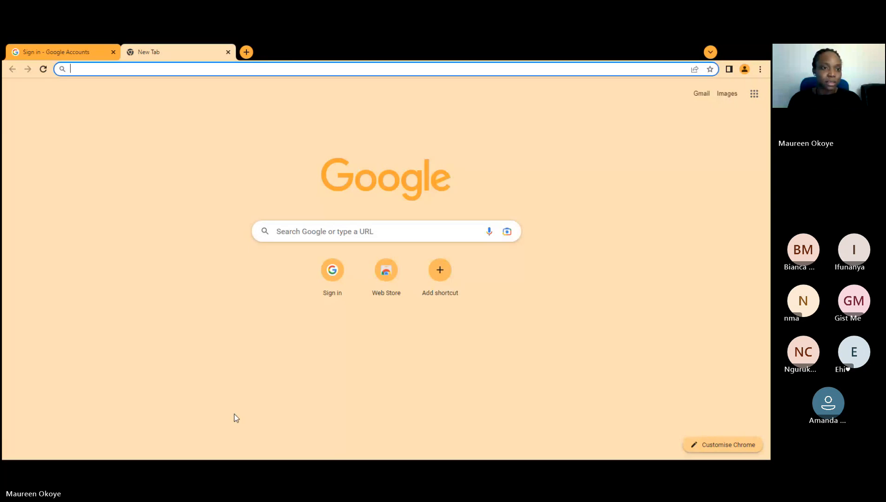
type("wor")
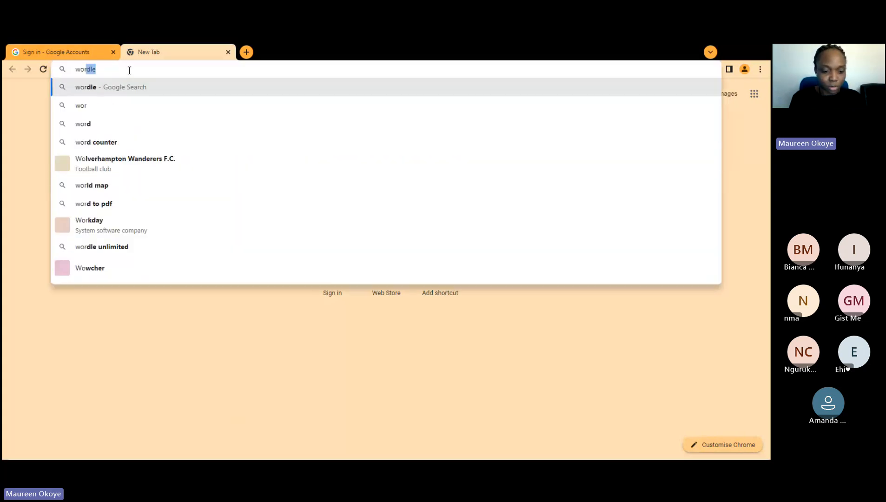
type("ld time buddy")
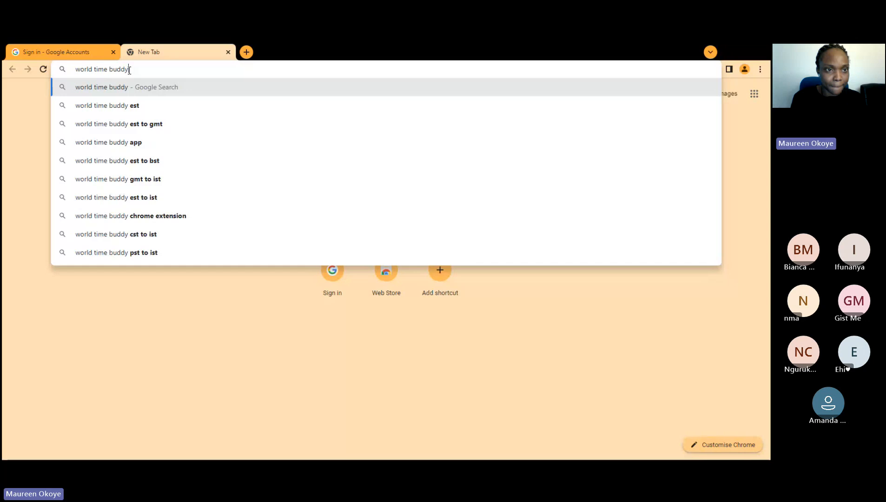
key("Return")
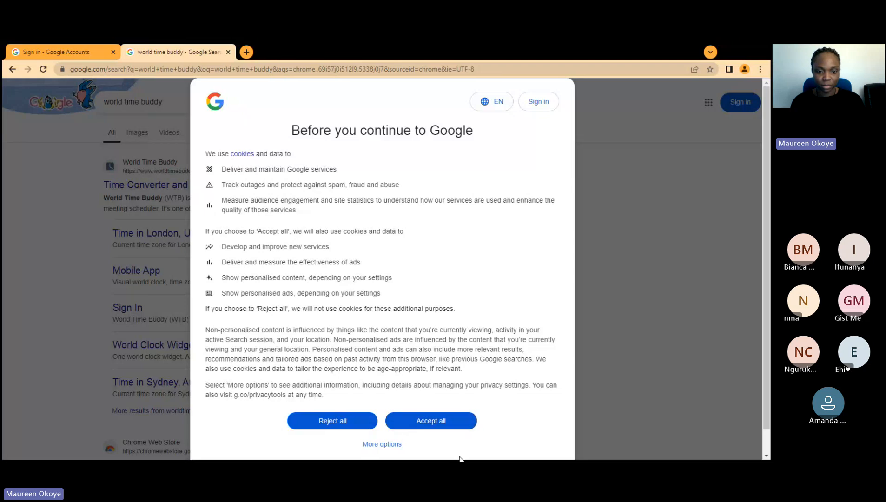
left_click(436, 424)
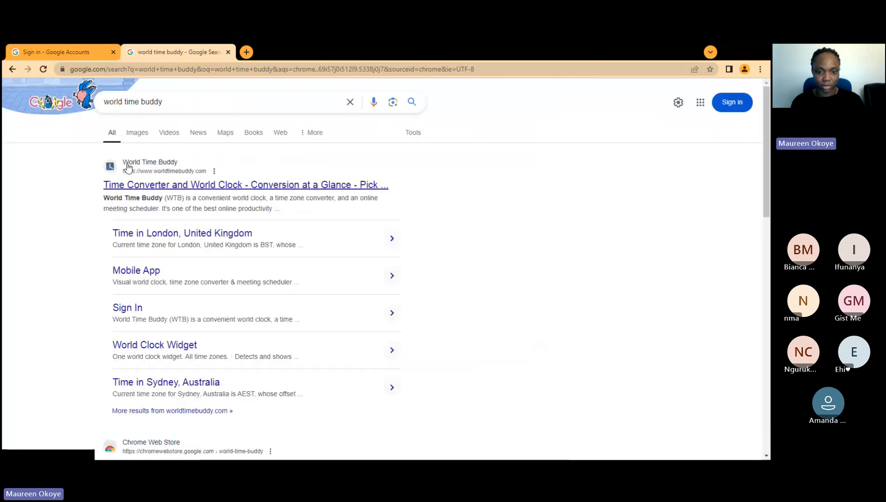
Step: Open the World Time Buddy search result and consent to the site's data use
left_click(176, 185)
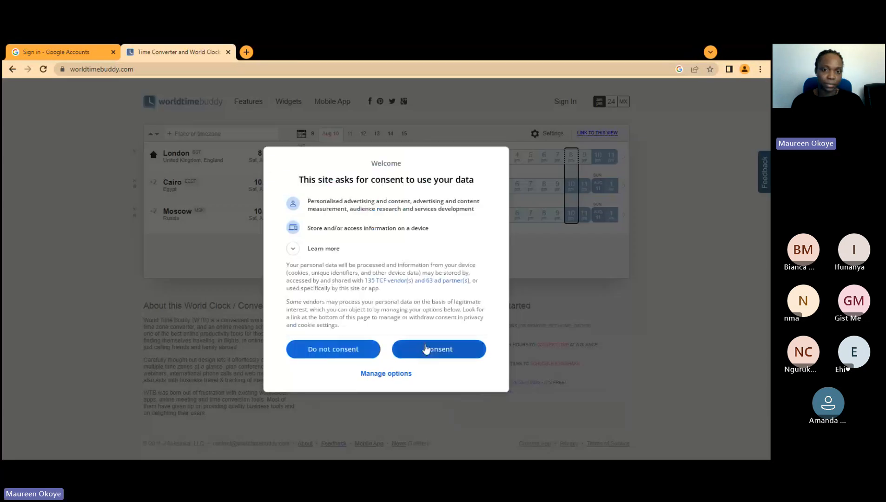
left_click(426, 349)
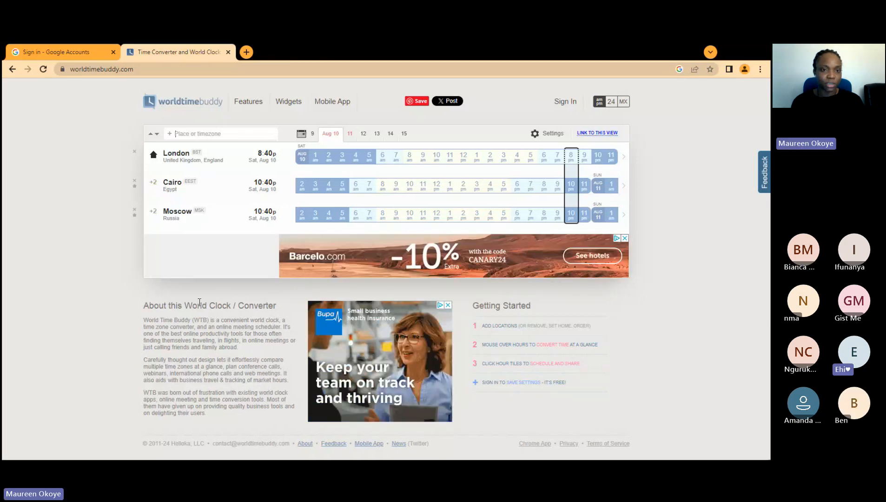
Step: Close the Barcelo ad and add Brooklyn, New York as a new time zone row
left_click(625, 239)
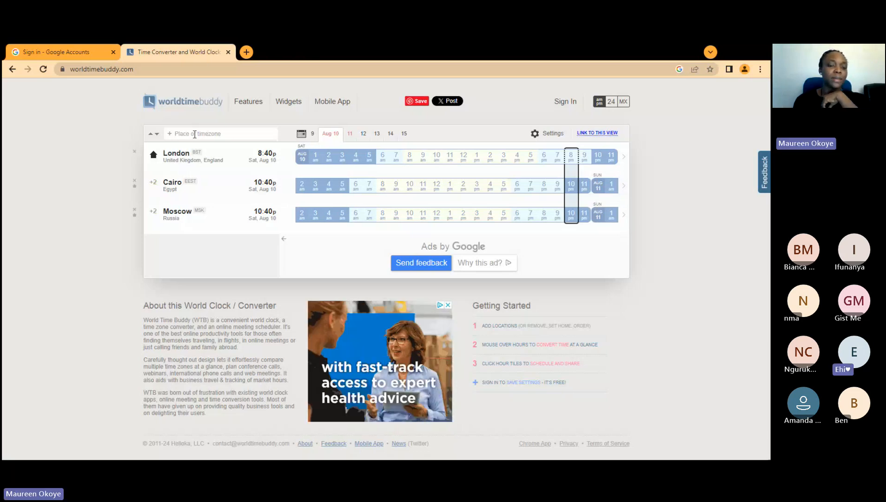
left_click(195, 134)
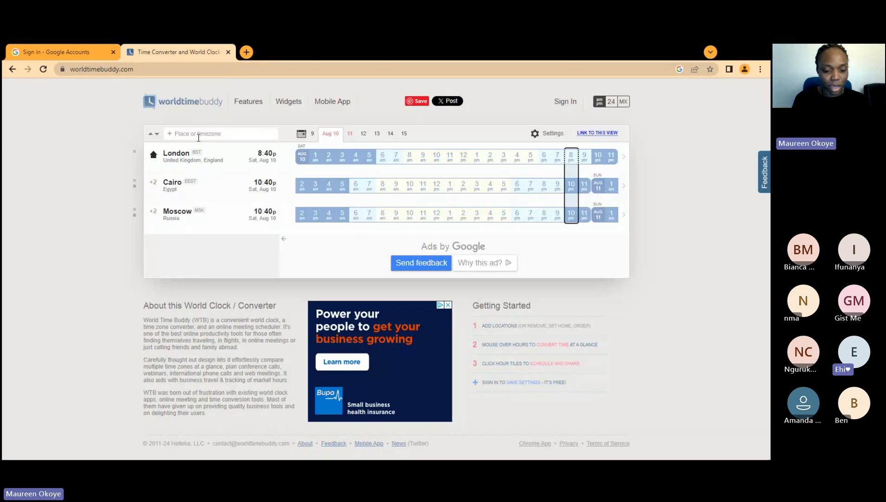
type("Ne")
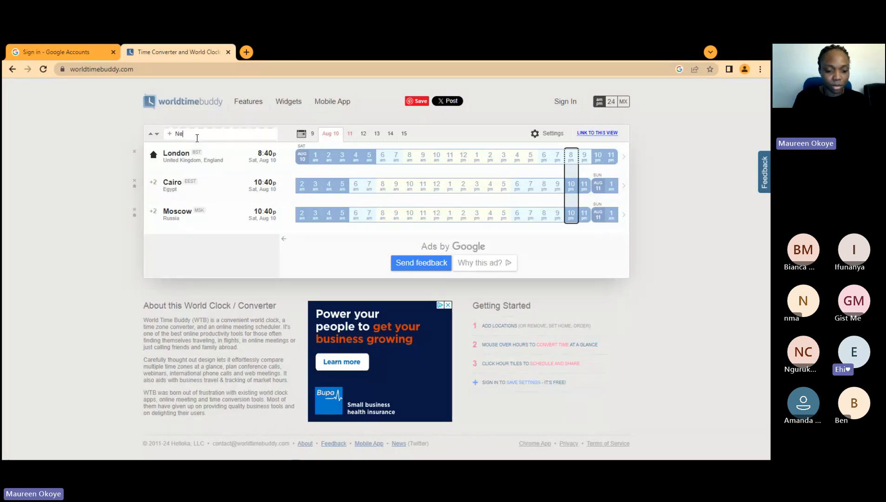
type("w york")
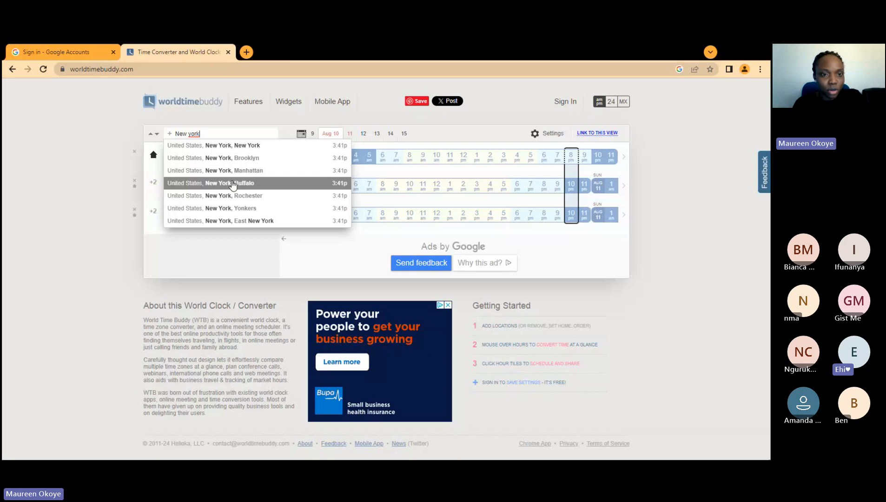
left_click(233, 158)
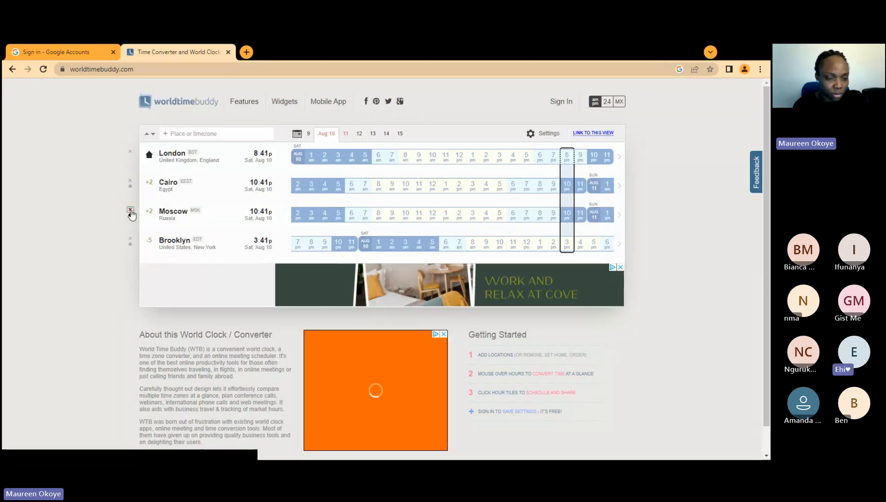
Step: Zoom the page to 125% and delete the Moscow and Cairo rows
left_click(759, 70)
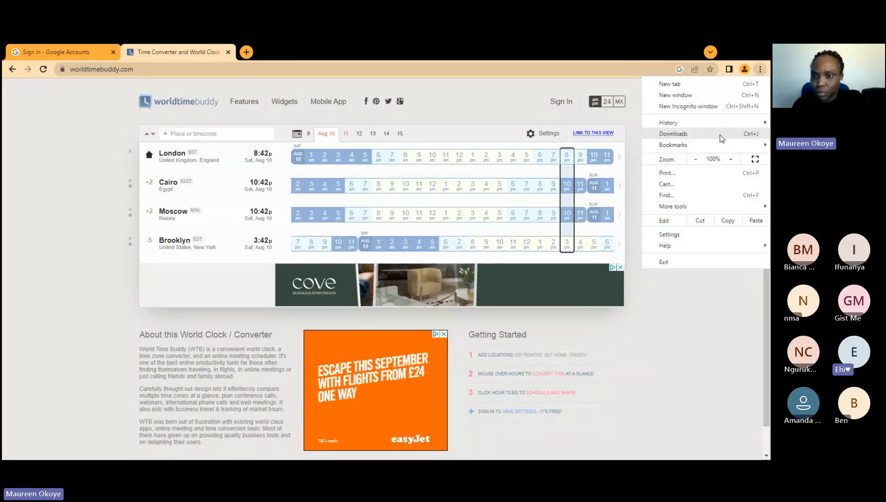
left_click(730, 160)
left_click(730, 159)
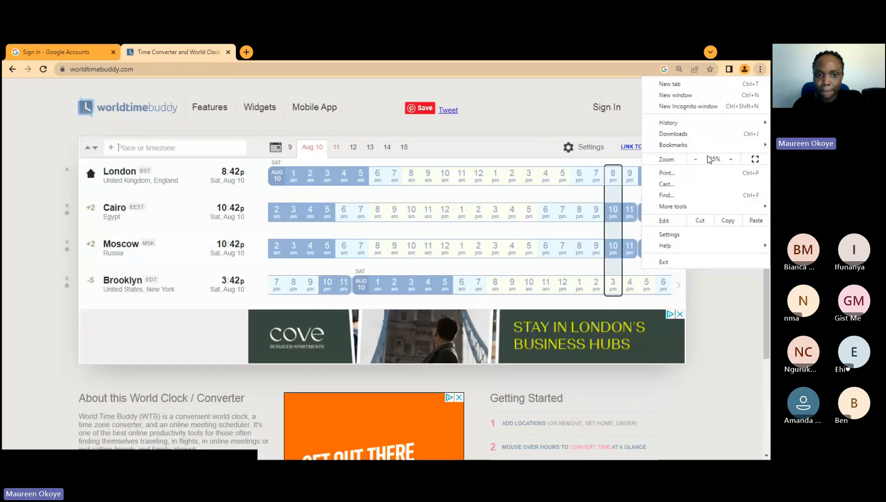
left_click(20, 289)
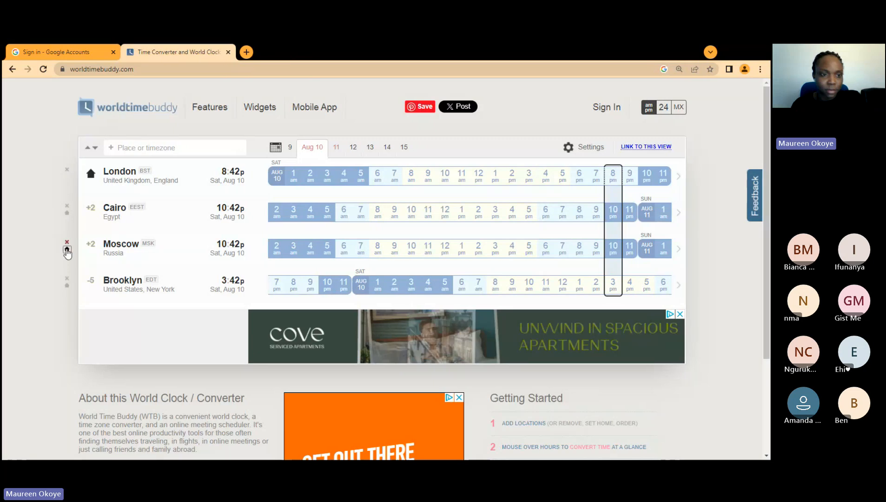
left_click(67, 242)
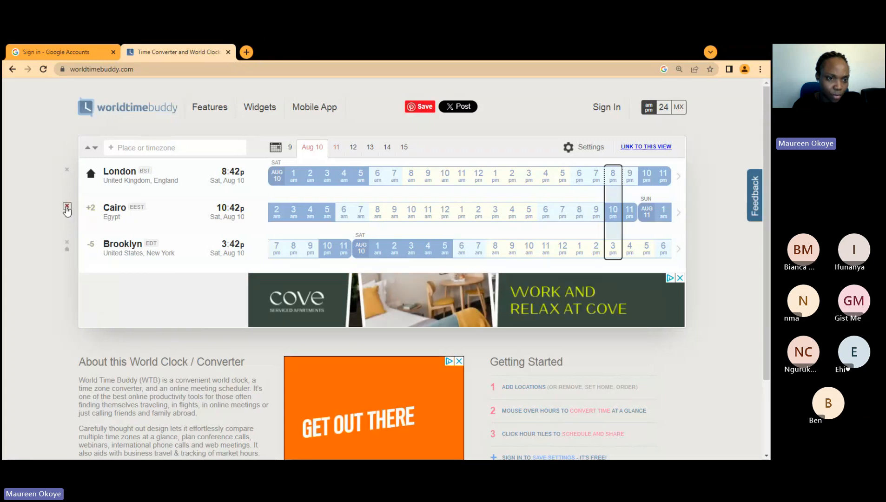
left_click(67, 207)
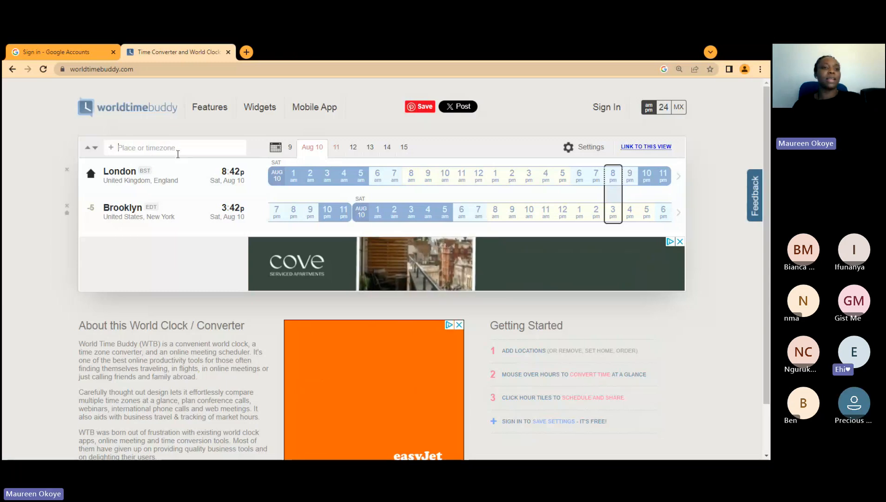
Step: Enter 'Edmonton', fixing the typo, and add Canada, Alberta, Edmonton as a row
type("Edmo")
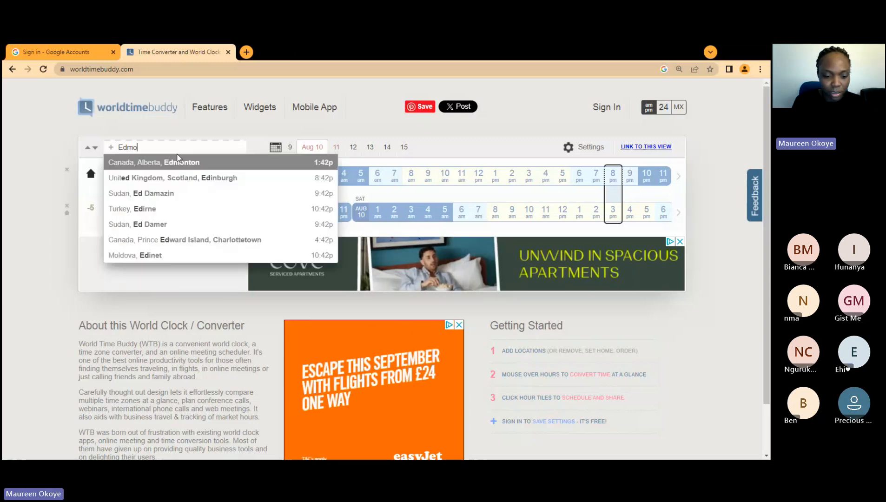
type("n")
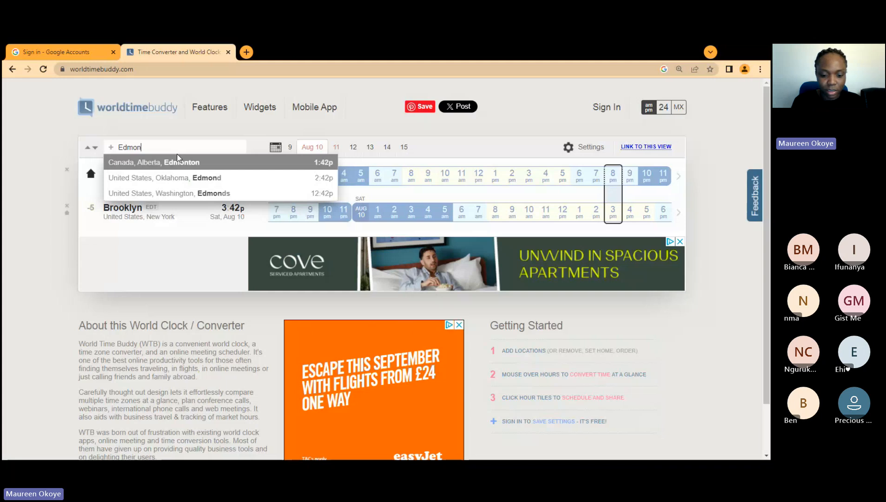
type("tob")
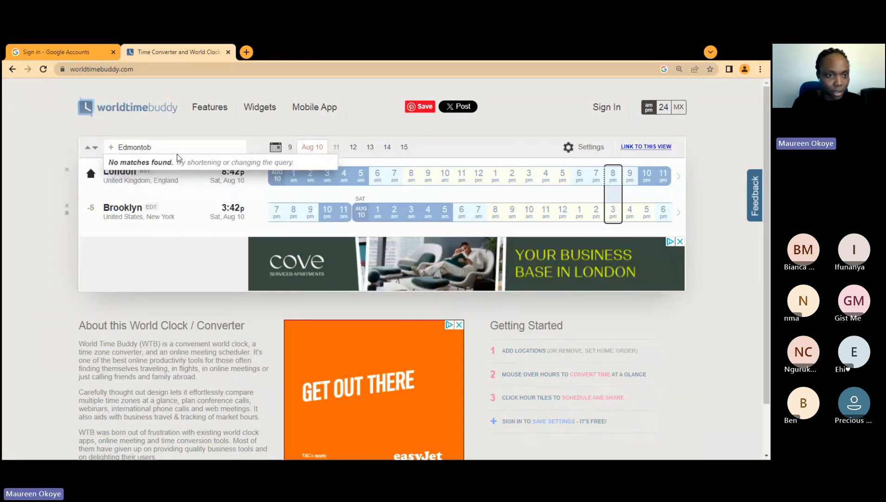
key("BackSpace")
type("n")
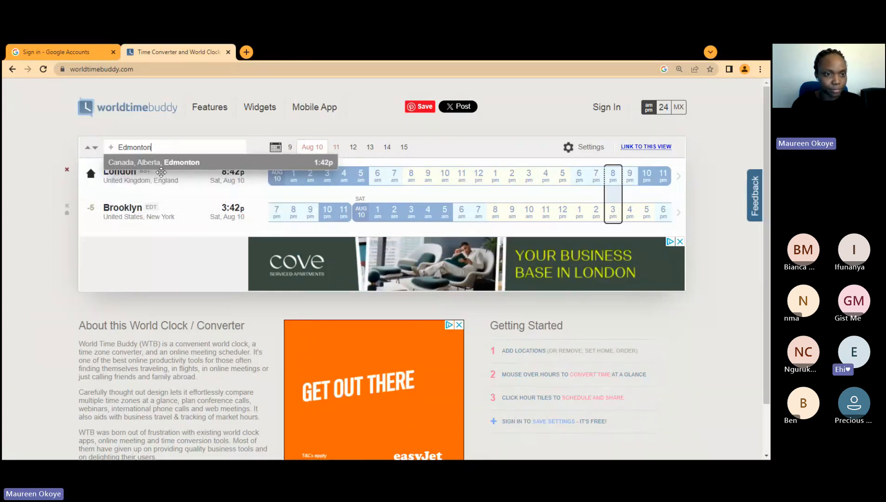
key("Return")
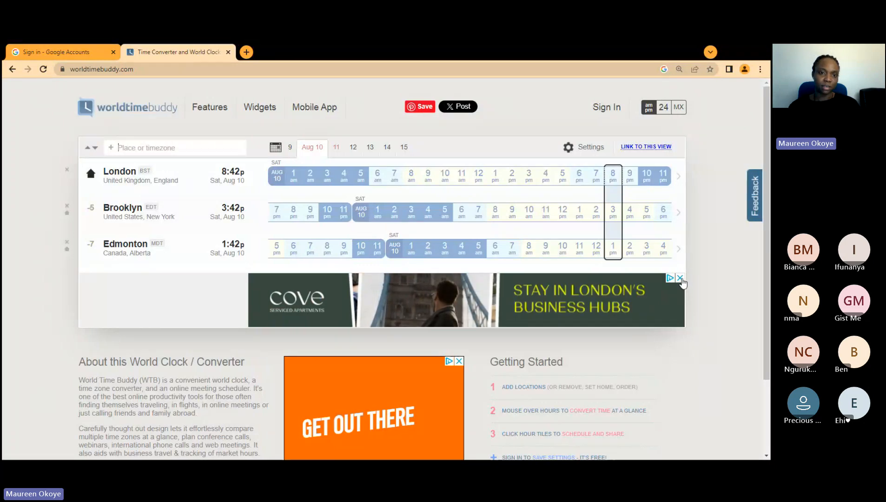
Step: Close the Cove ad and select Monday, August 12 in the date strip
left_click(680, 279)
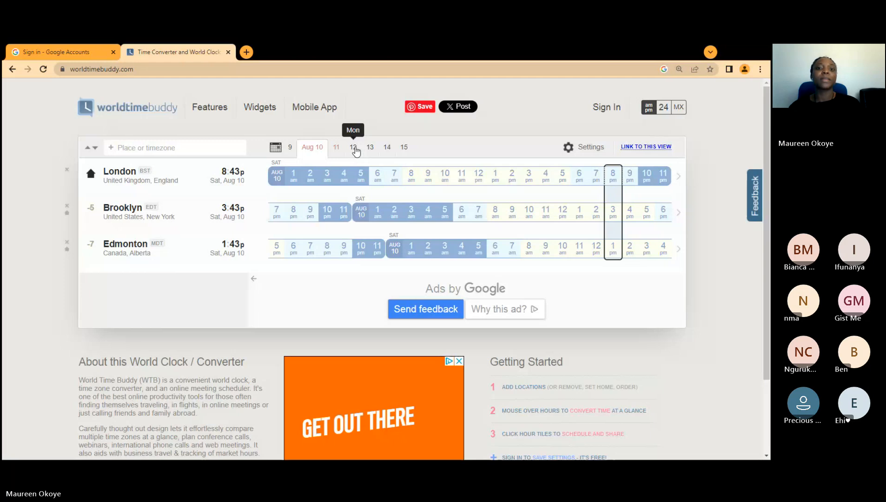
left_click(354, 148)
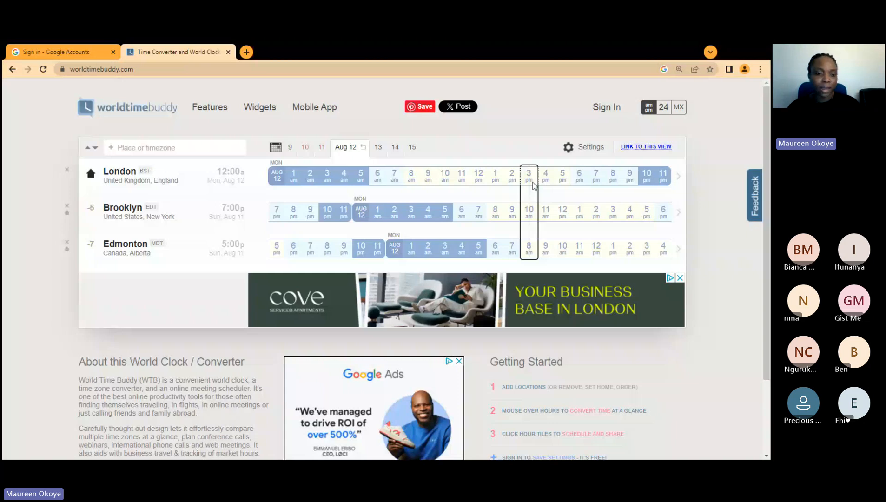
Step: Select the 4 pm London slot, matching 11 am Brooklyn and 9 am Edmonton
left_click(540, 179)
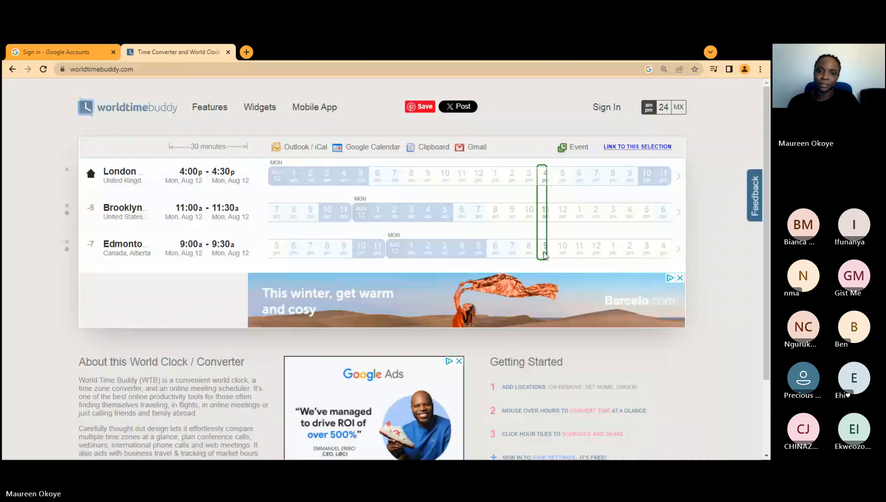
Step: Export the chosen slot to Google Calendar and paste in the account e-mail to sign in
left_click(357, 149)
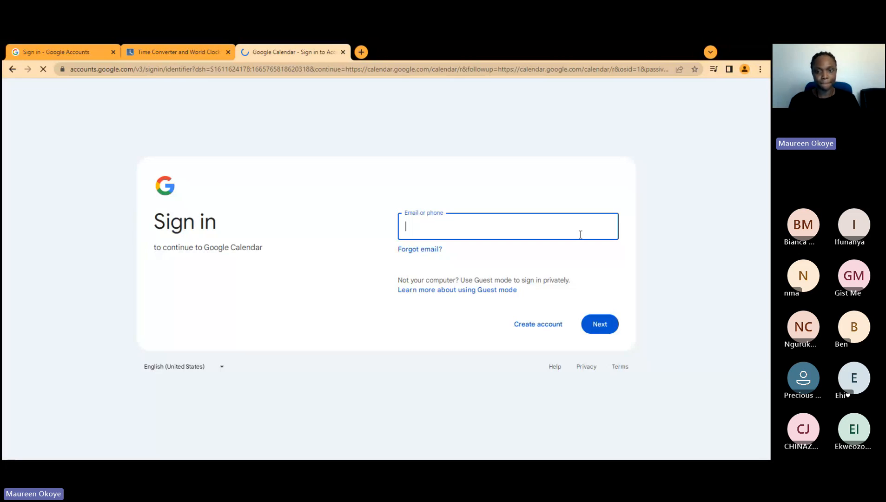
key("ctrl+v")
key("Return")
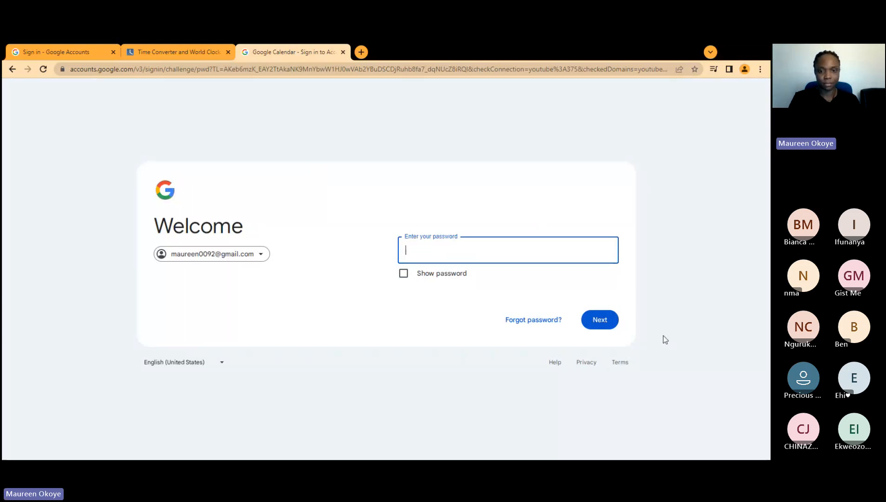
Step: Enter the account password, clear the rejected attempt, and re-enter it to sign in
type("•••••••••")
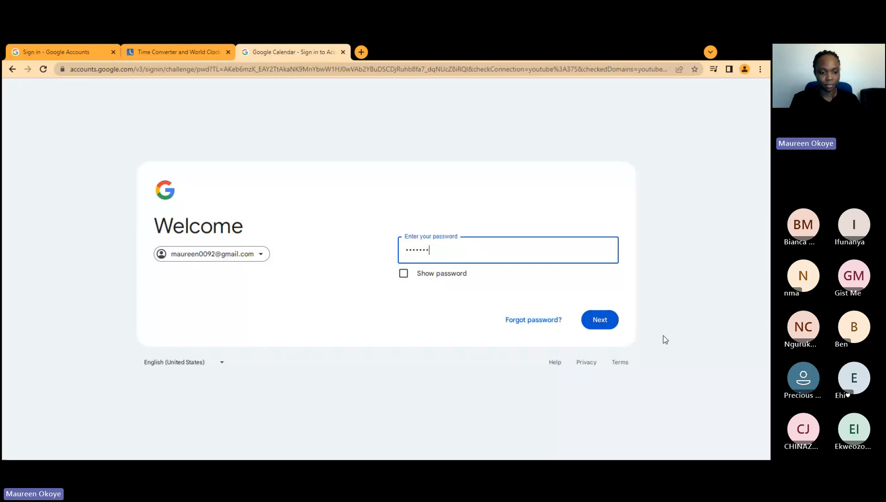
left_click(596, 319)
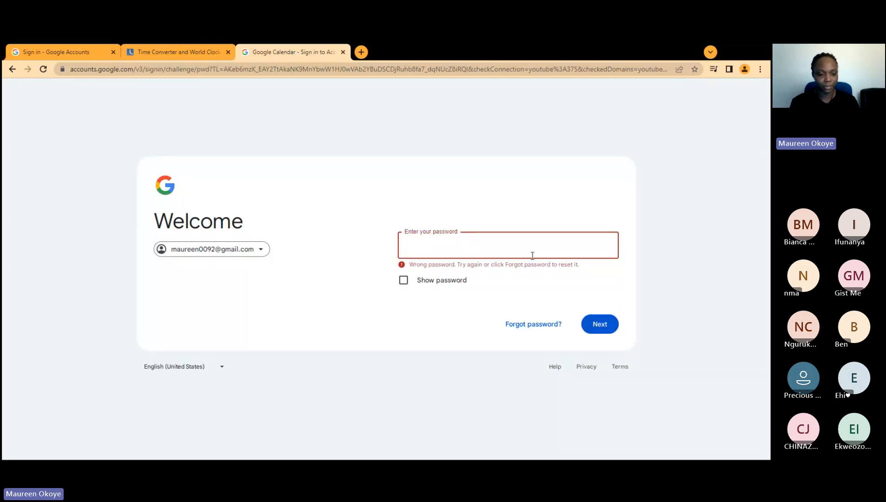
left_click(514, 247)
type("•••")
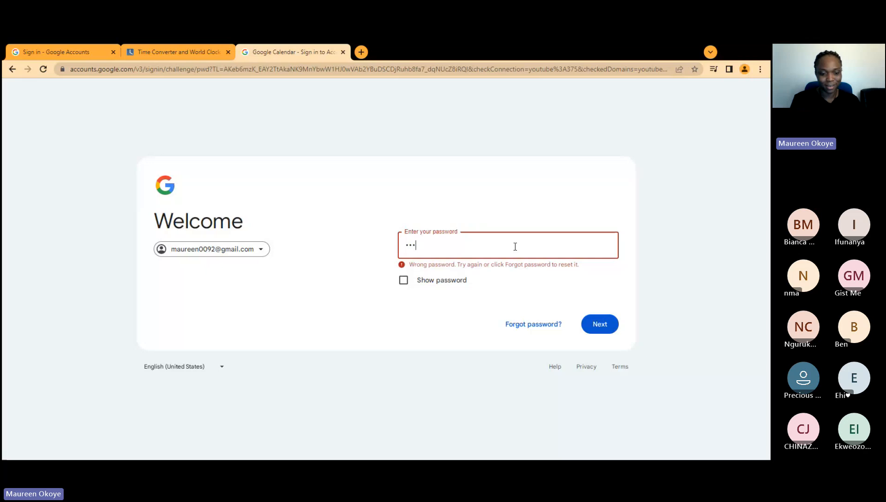
type("•••••")
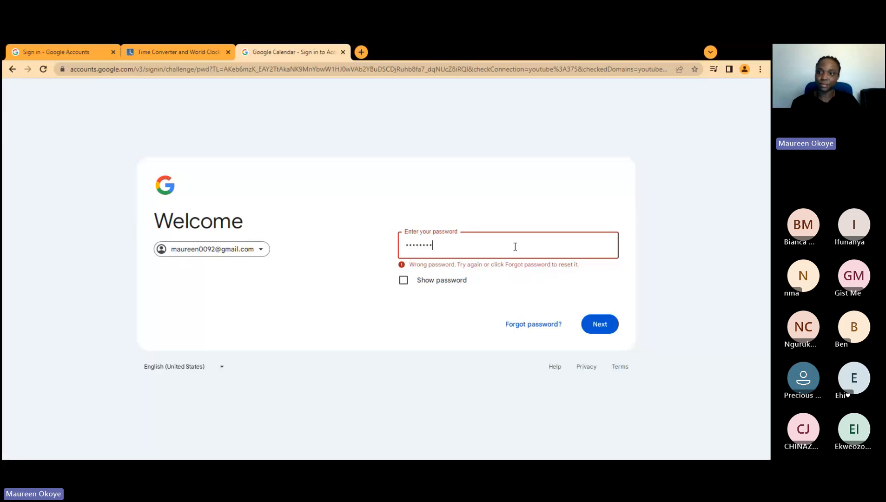
key("ctrl+a")
key("BackSpace")
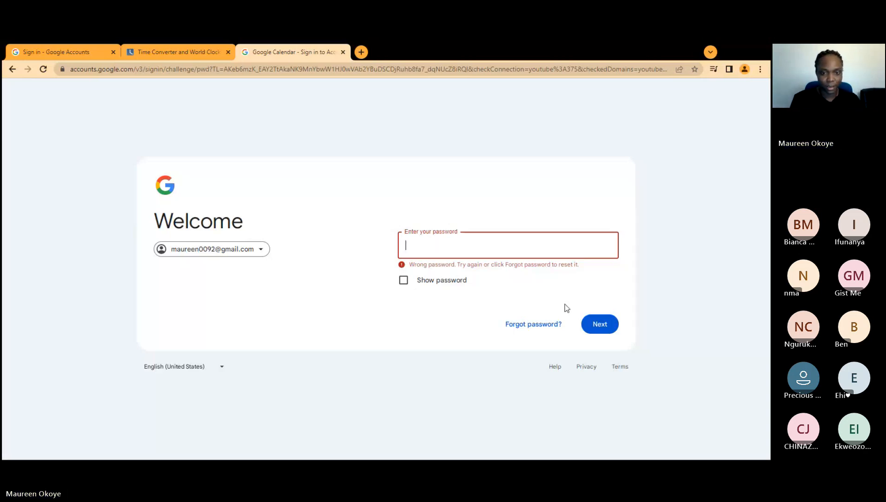
type("••••••")
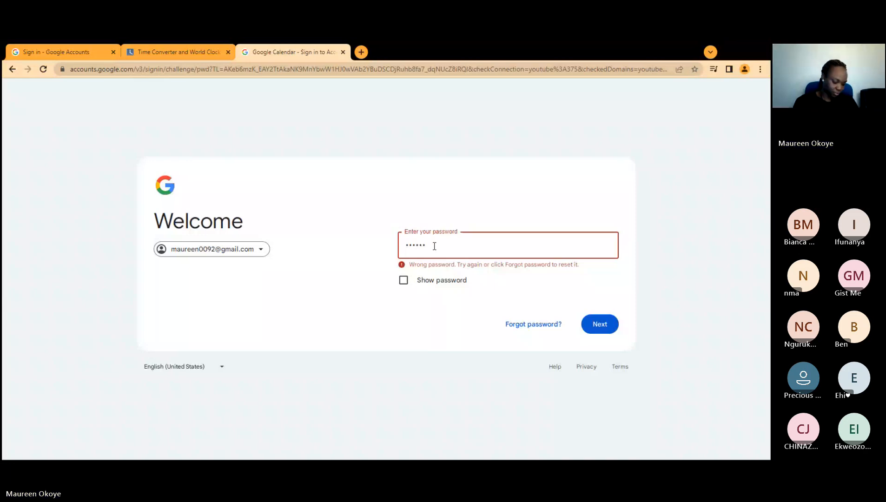
key("Return")
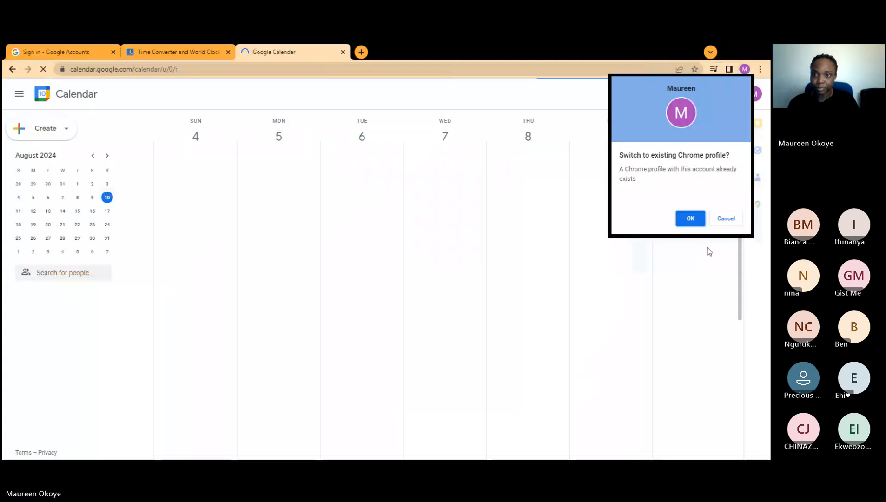
Step: Dismiss the 'Switch to existing Chrome profile?' prompt
left_click(690, 218)
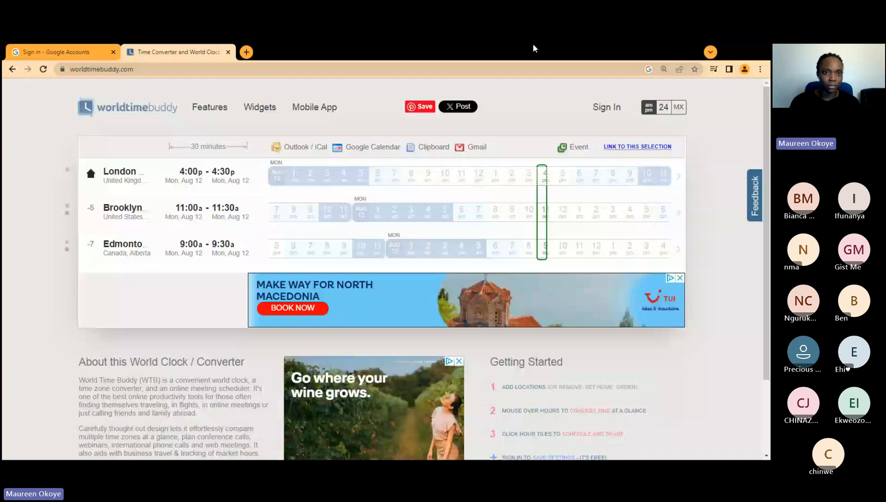
Step: Open Gmail in a new tab and sign in with the second account's e-mail and password
left_click(246, 51)
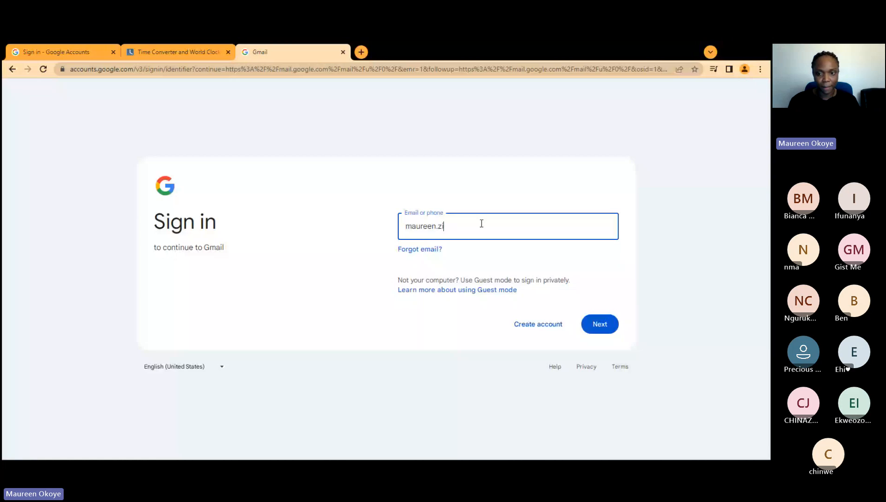
left_click(600, 324)
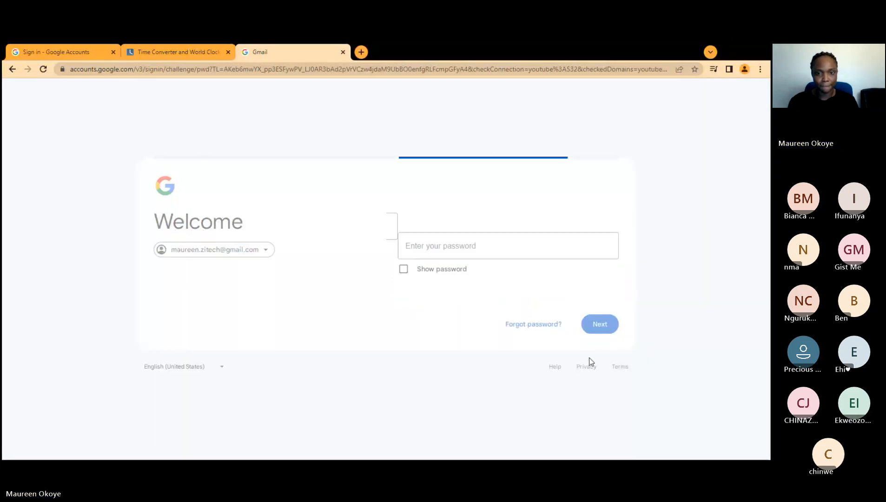
left_click(502, 242)
type("••••")
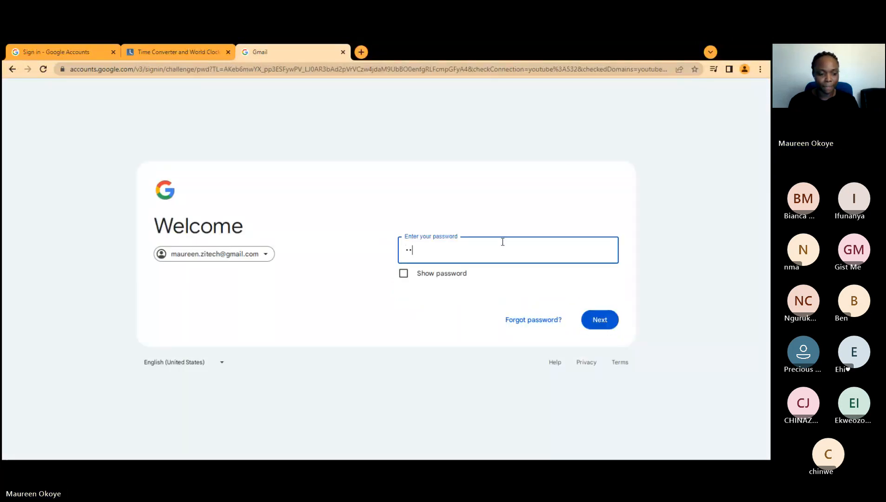
type("•••••")
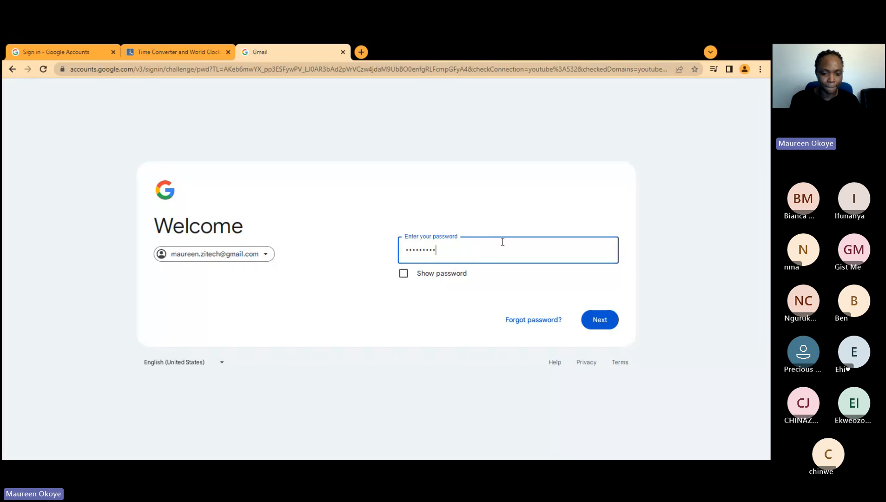
type("••")
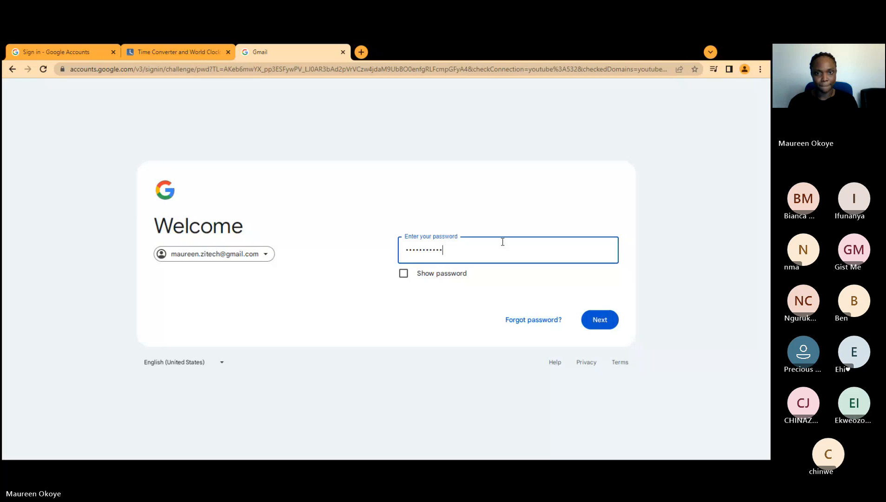
type("••")
key("Return")
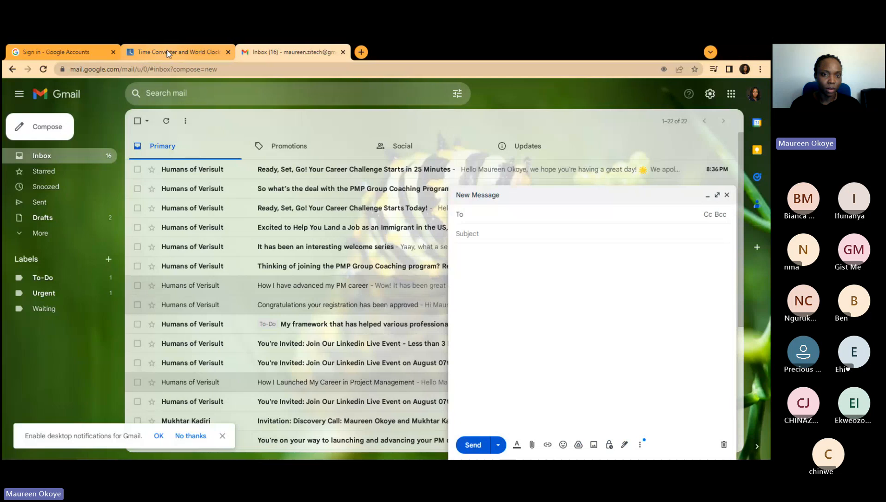
left_click(167, 51)
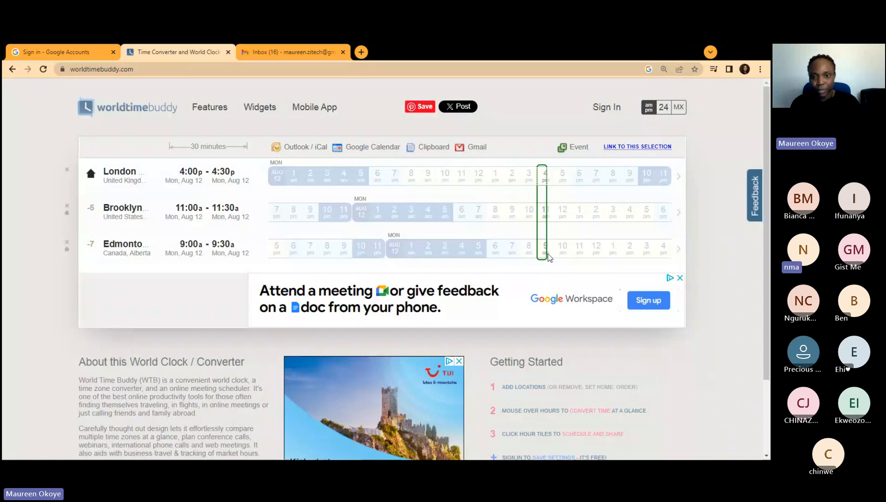
left_click(293, 52)
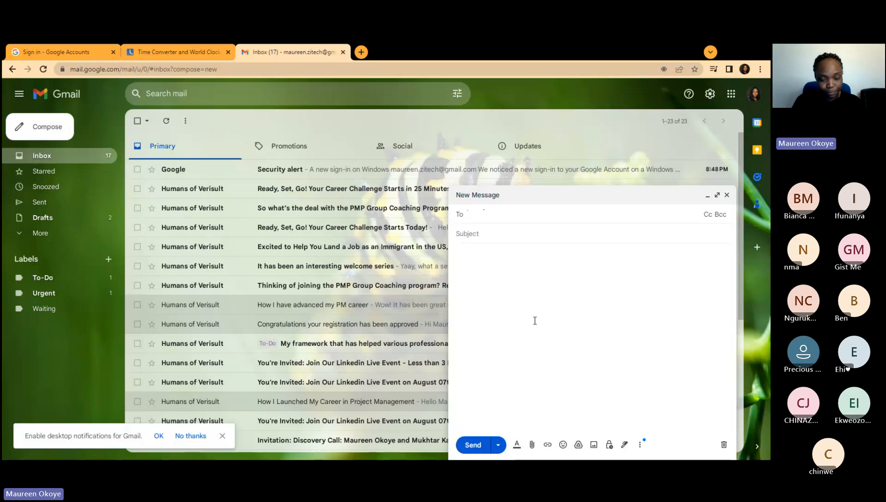
Step: Address the message to mr a and mr b and add a Bcc recipient
type("mr a")
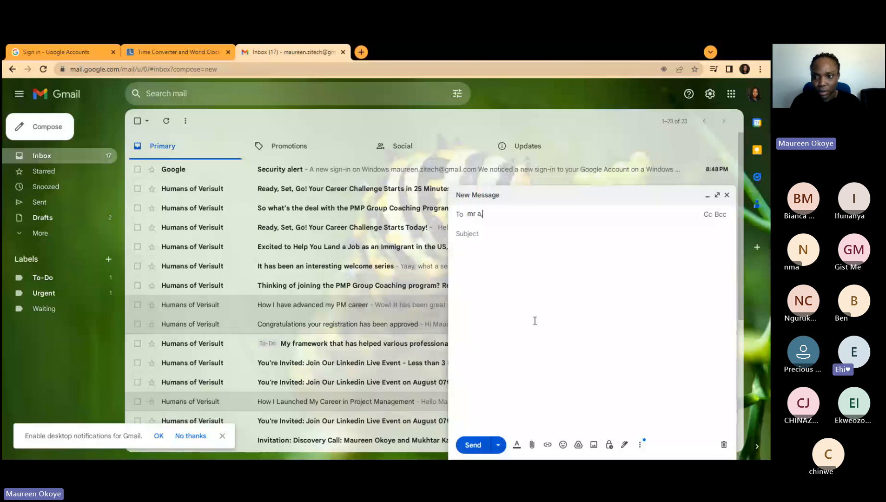
type(", mr b")
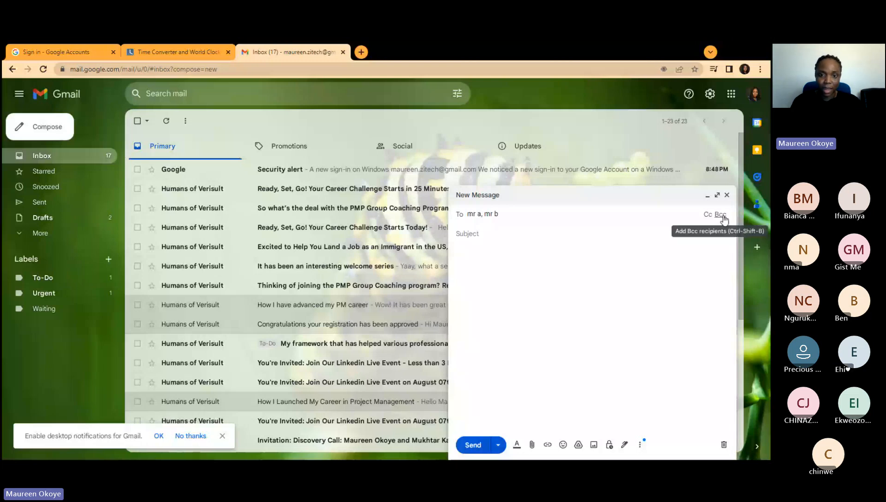
left_click(720, 215)
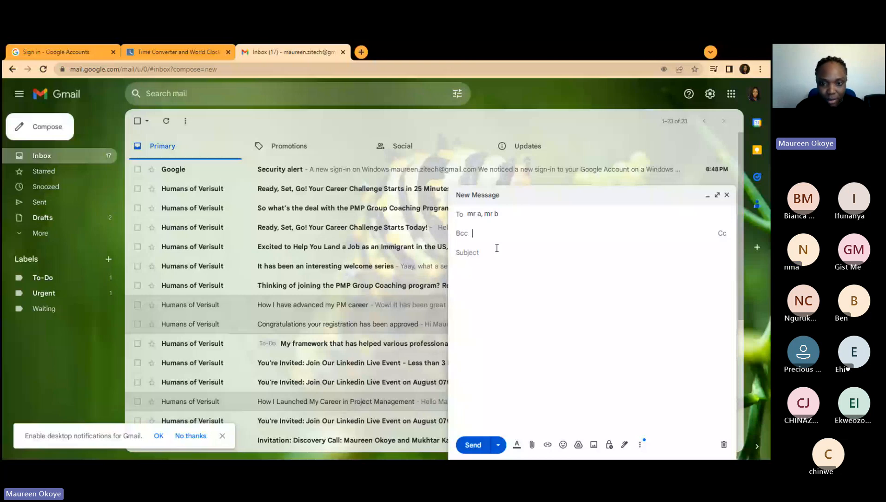
type("nnn")
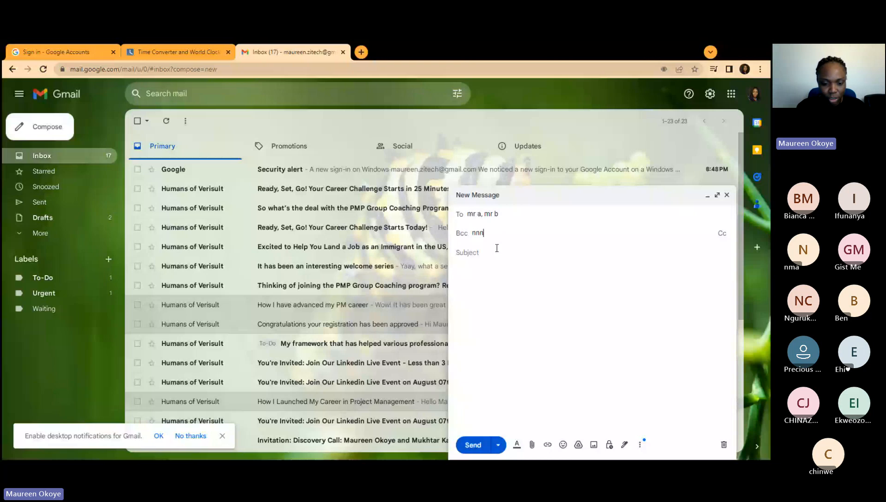
type("nnnnn")
Step: Give it the subject 'Meeting confirmation', then close the draft back to the inbox
left_click(496, 251)
type("Meeting confirmati")
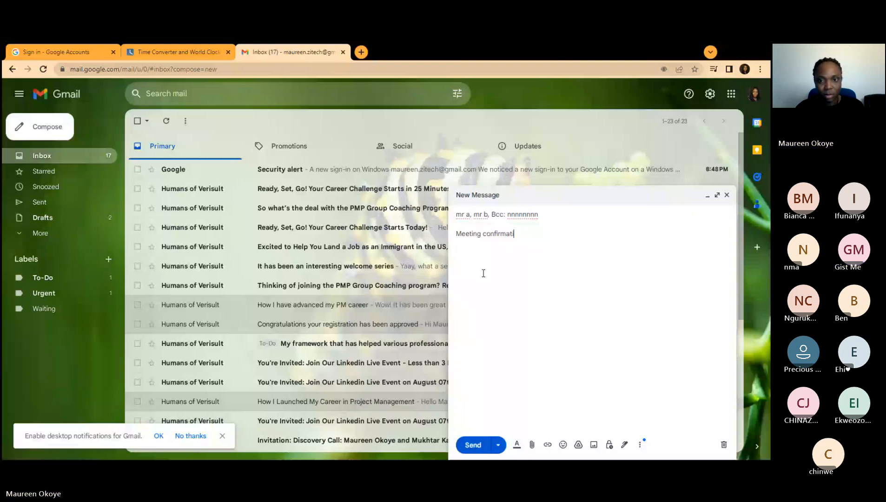
type("on")
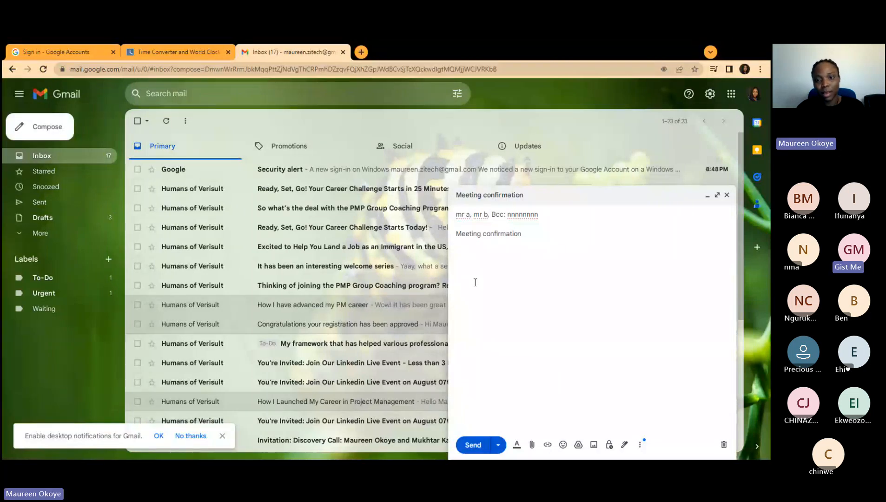
left_click(474, 282)
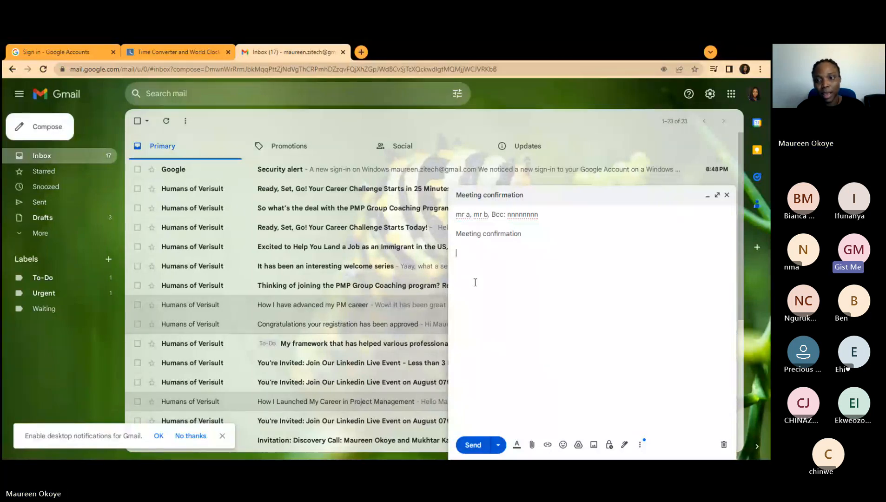
left_click(716, 195)
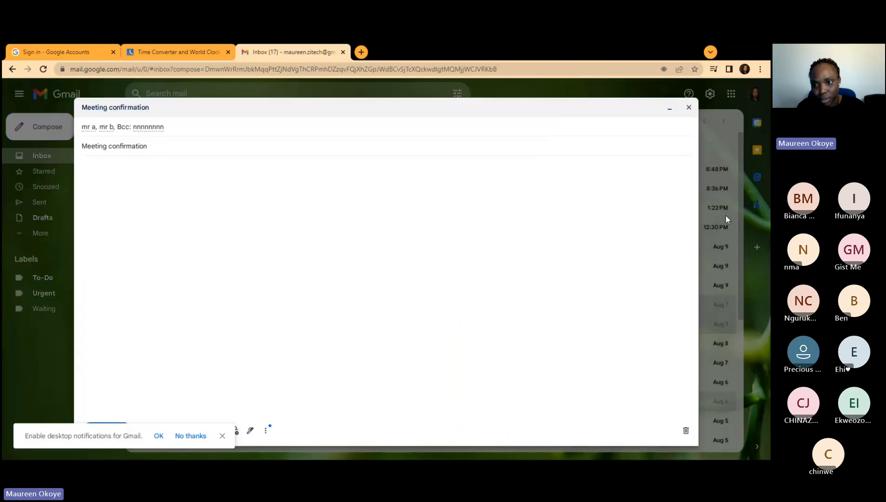
left_click(689, 107)
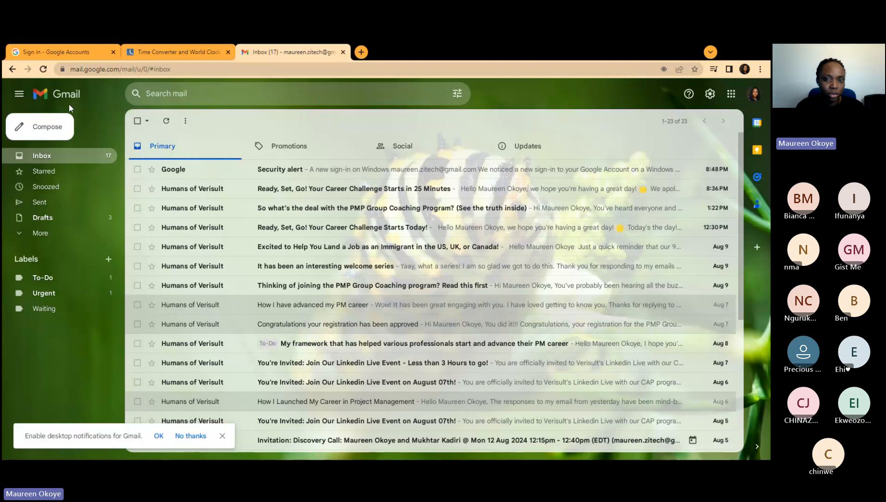
Step: Start a new message and zoom the browser page in so everything displays larger
left_click(47, 130)
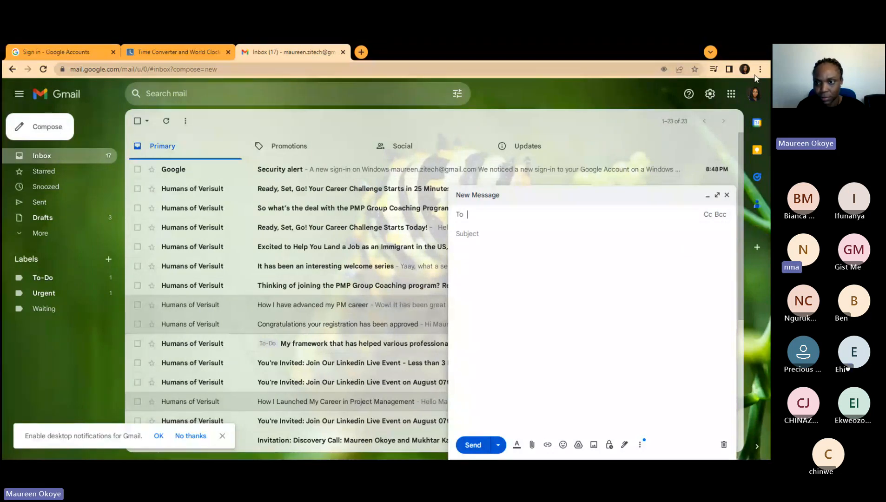
left_click(760, 69)
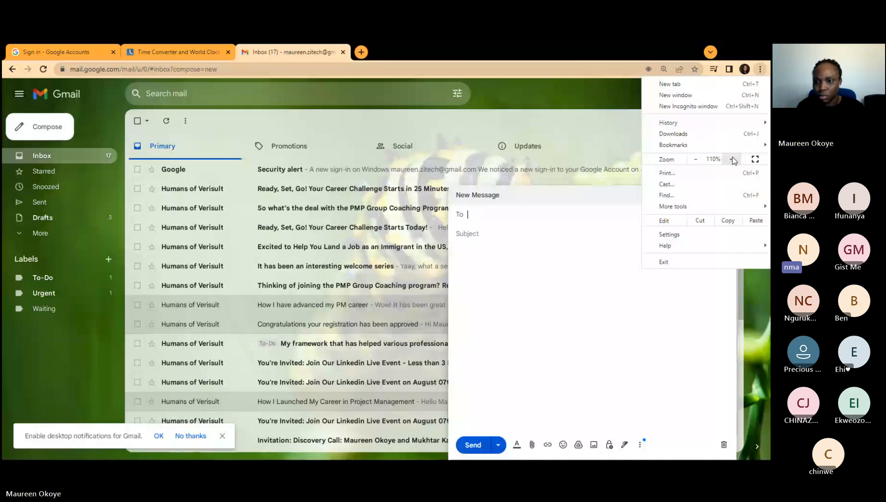
left_click(733, 160)
left_click(382, 210)
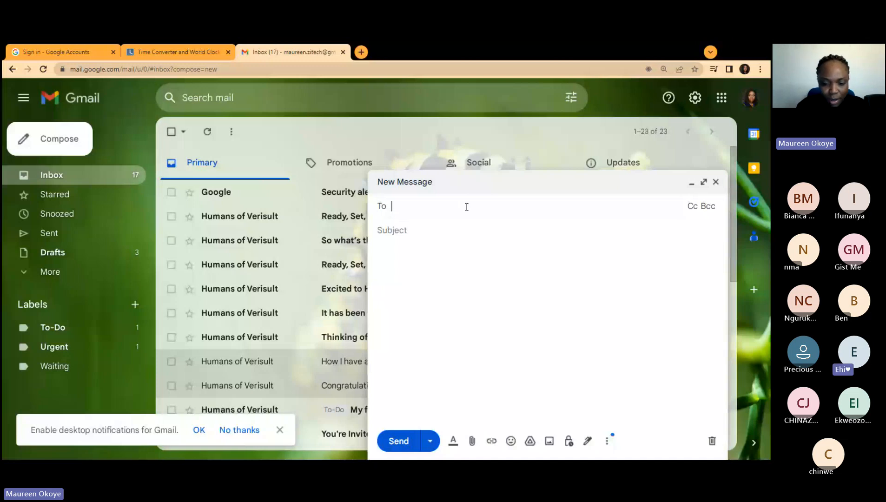
Step: Address the message to MR A and MR B, add a Bcc recipient, and set subject 'Meeting confirmation'
type("MR A, M")
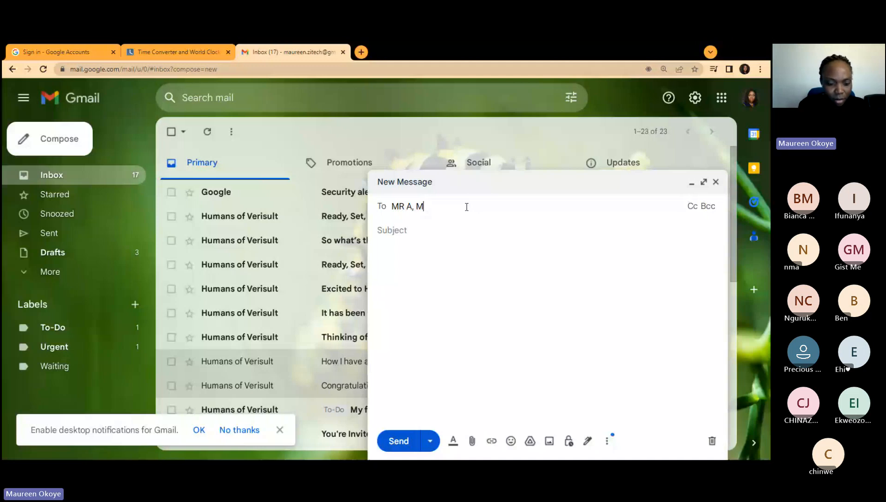
type("R, B")
key("ctrl+shift+b")
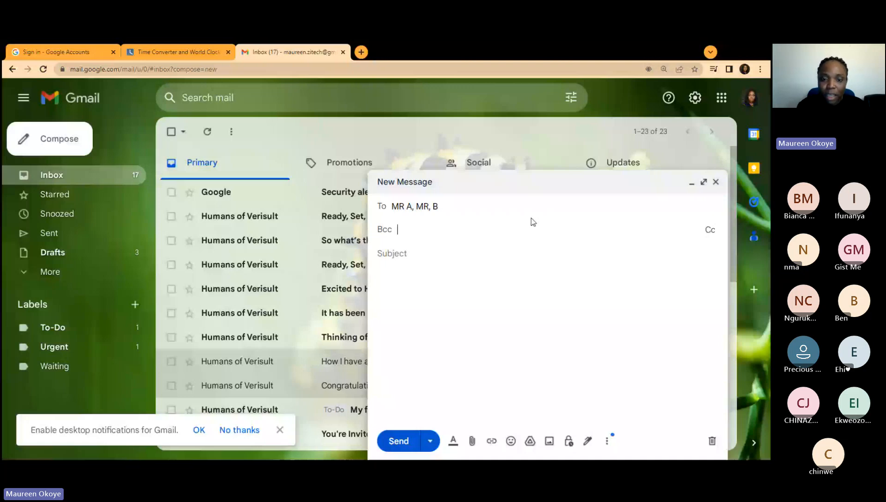
type("ddogds")
left_click(411, 237)
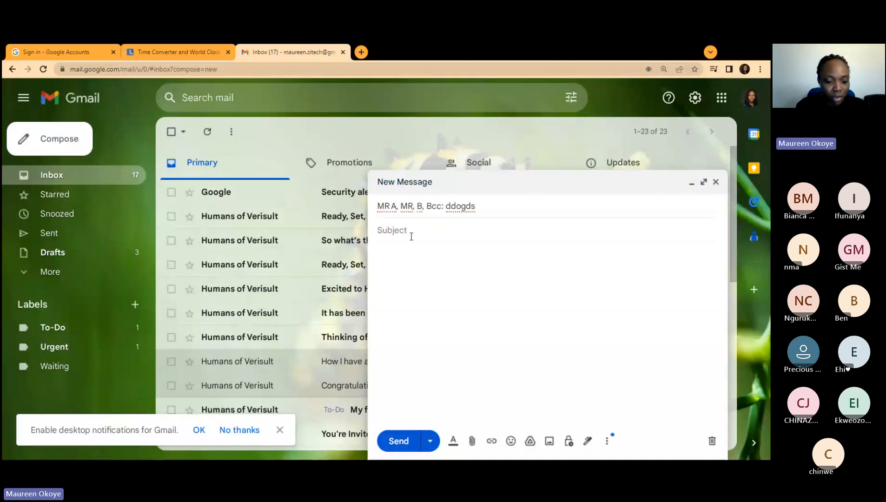
type("Meet")
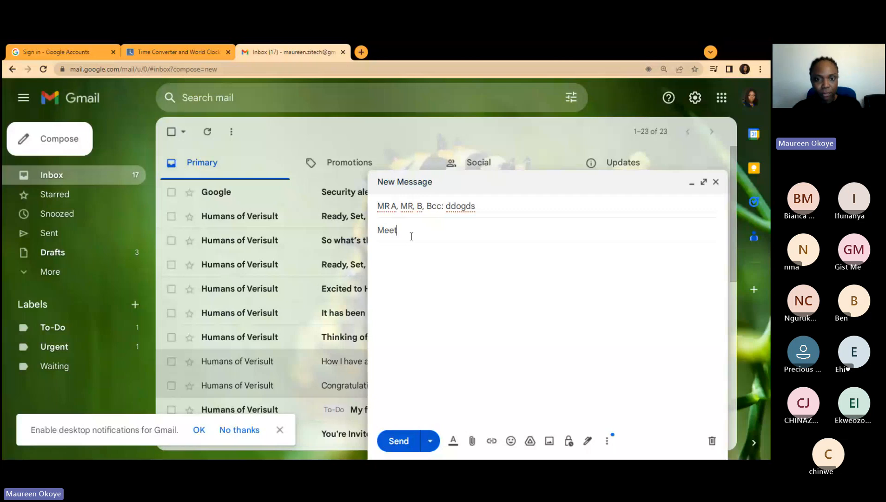
type("ing confirmation")
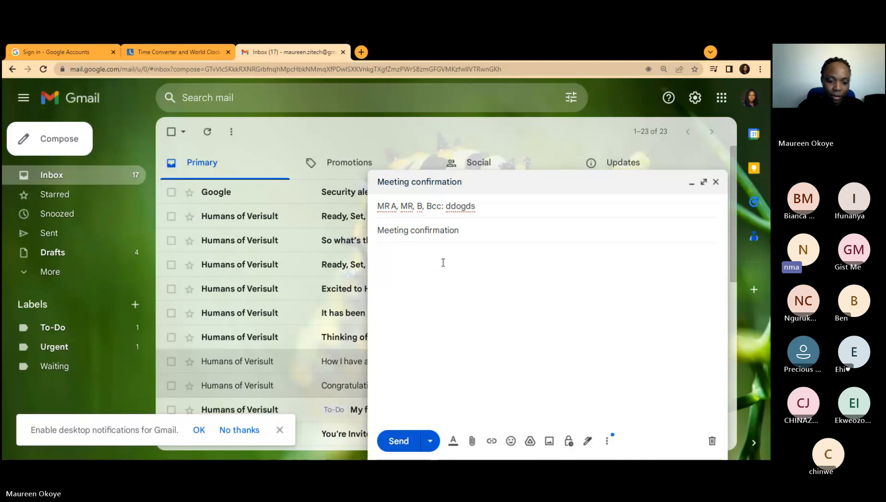
Step: Type the body confirming availability for the meeting and proposing 4pm BST/11am EDT/
type("This ")
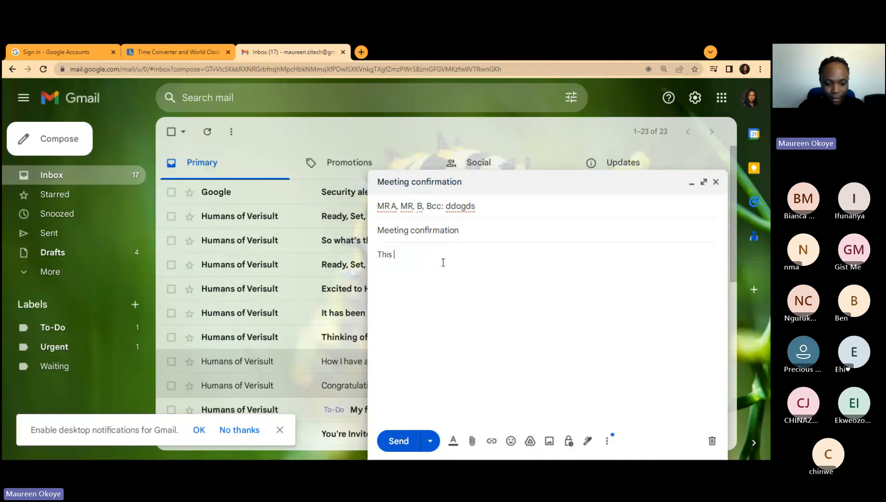
type("is to")
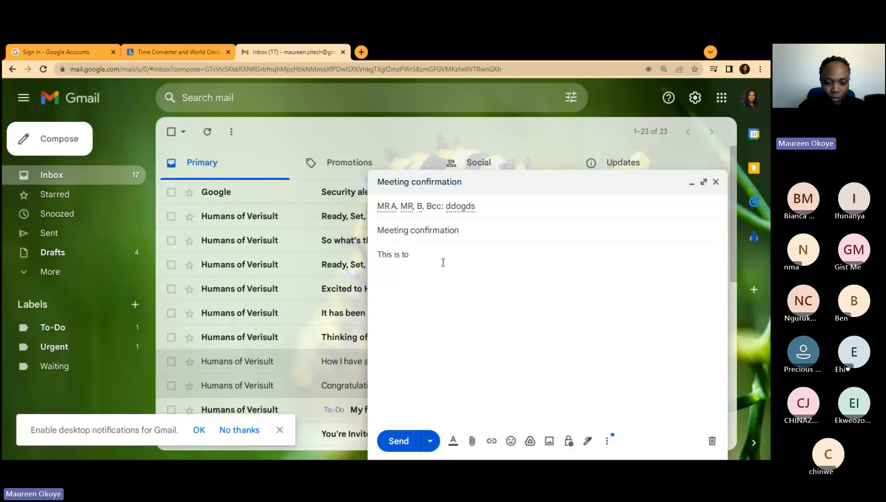
type(" conf")
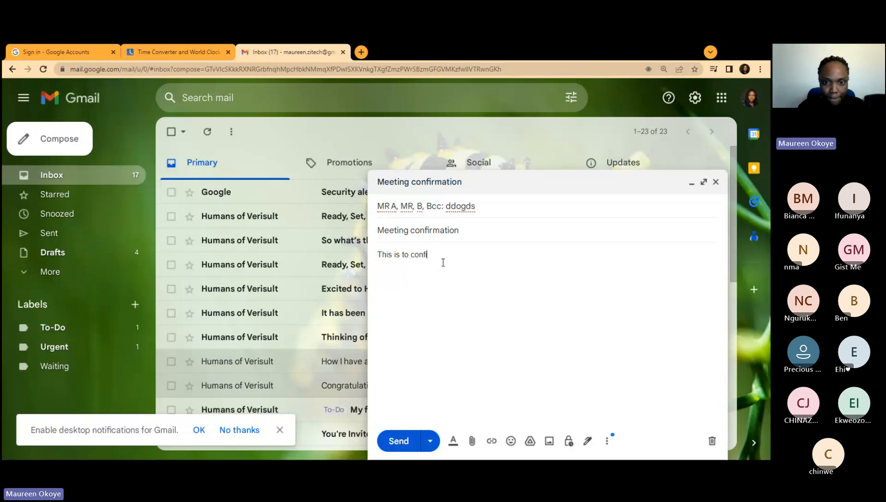
type("irm your ")
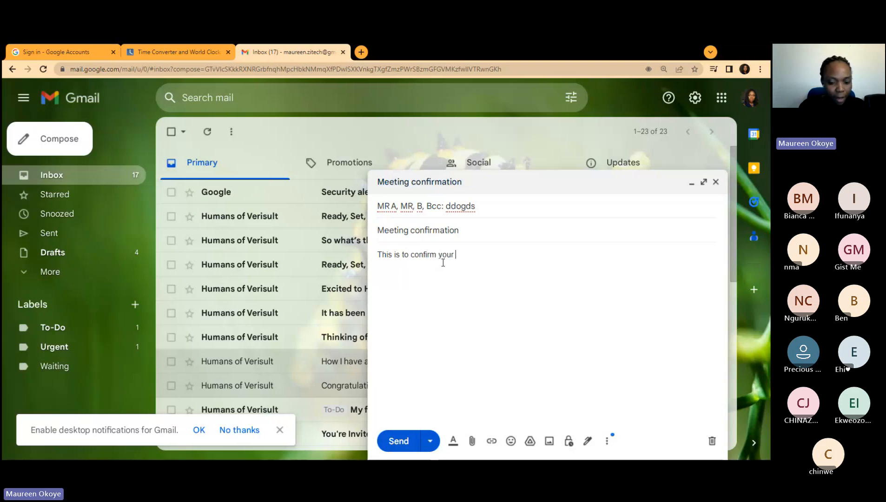
type("availab")
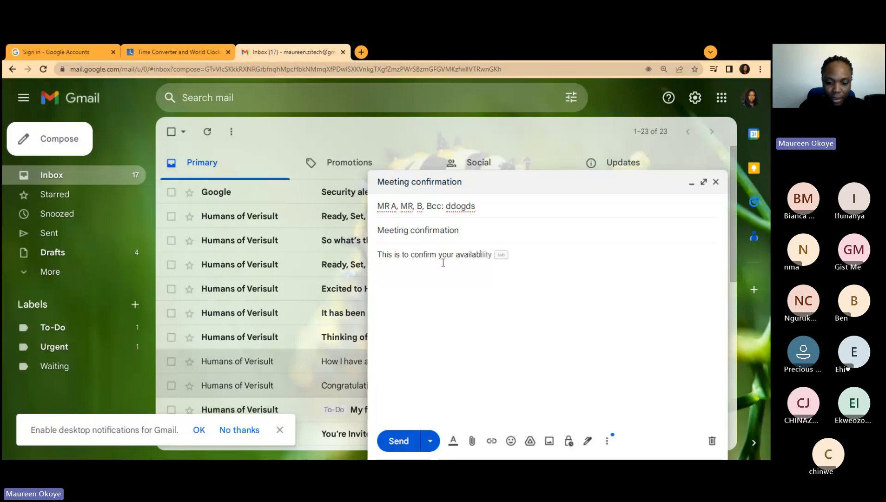
type("ility for the")
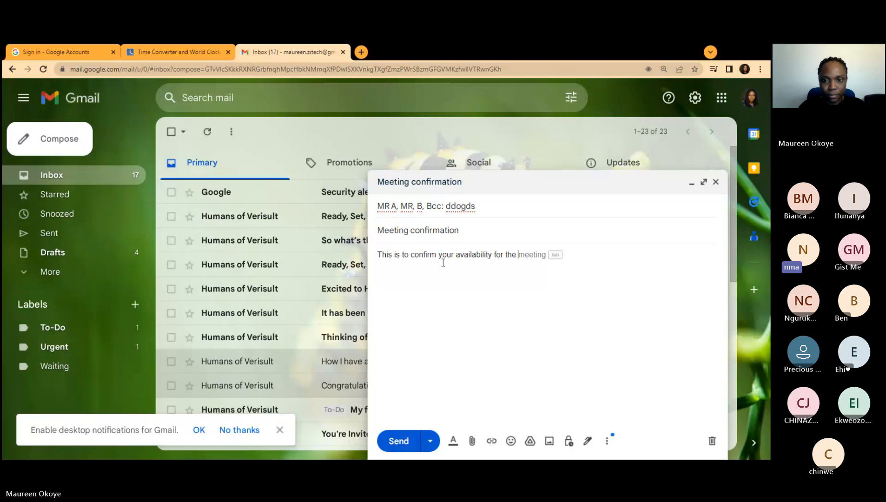
type("meeting")
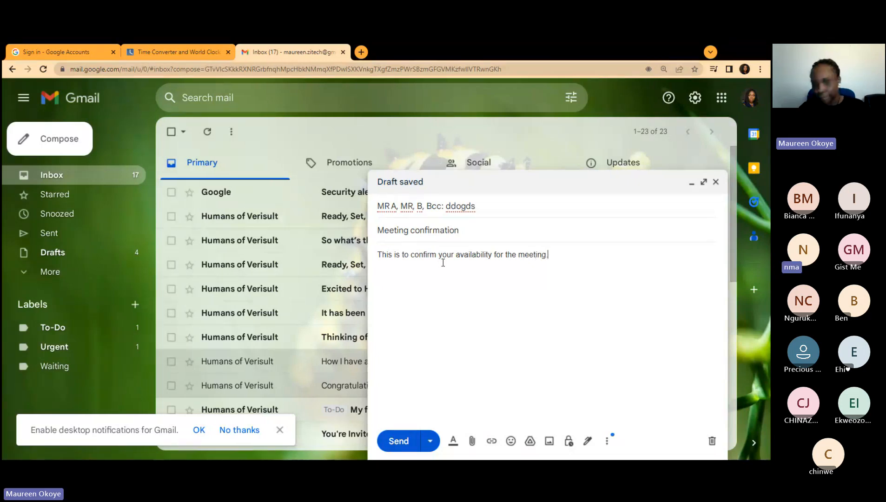
type(".")
key("Return")
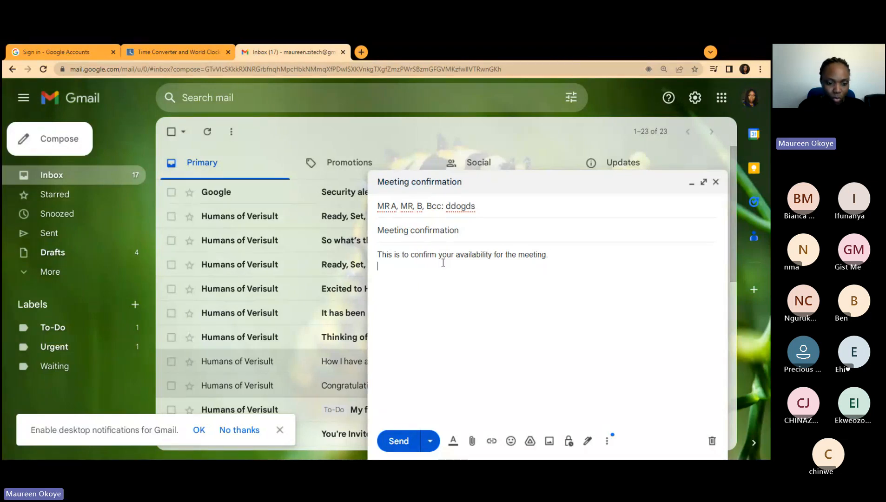
type("Would")
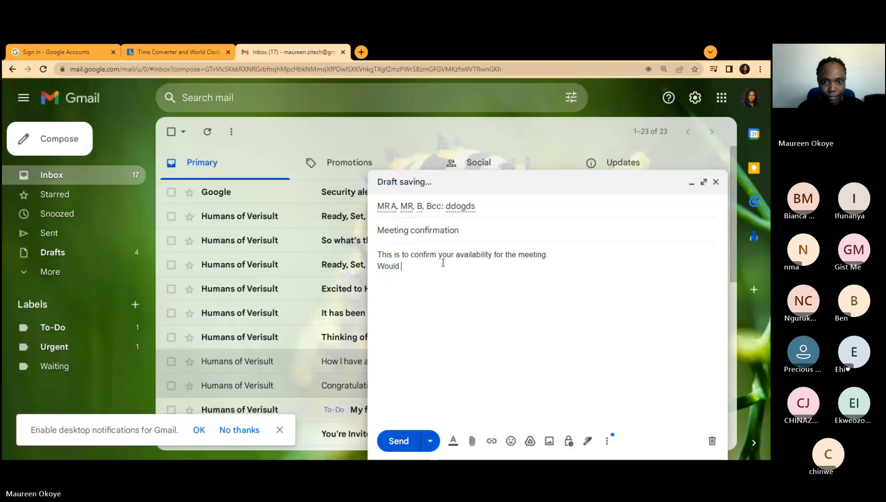
type(" $pm")
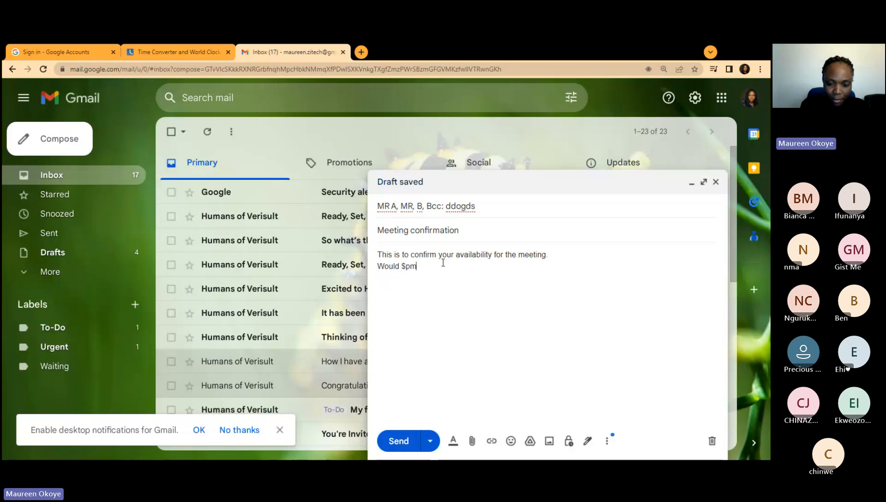
key("BackSpace")
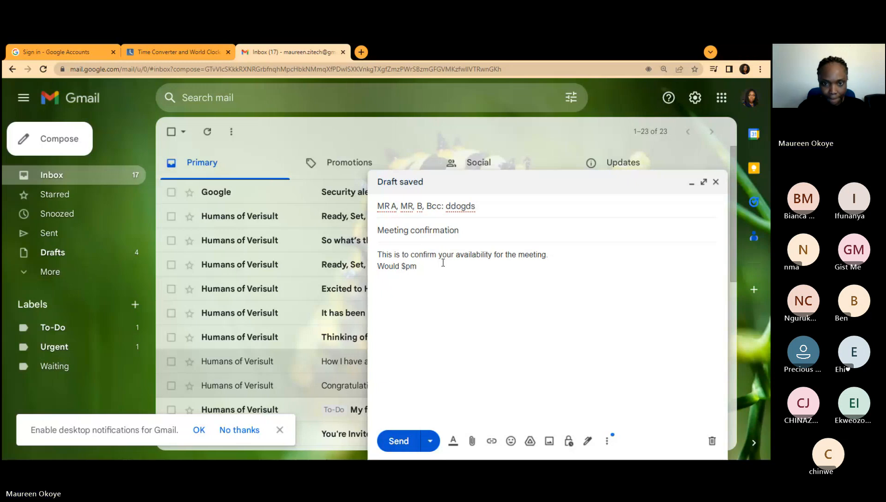
key("BackSpace")
key("BackSpace")
type("4")
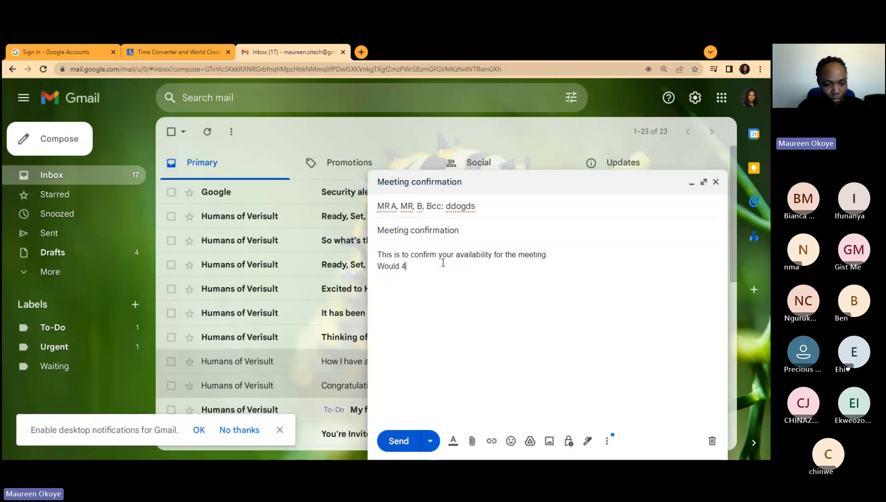
type("pm")
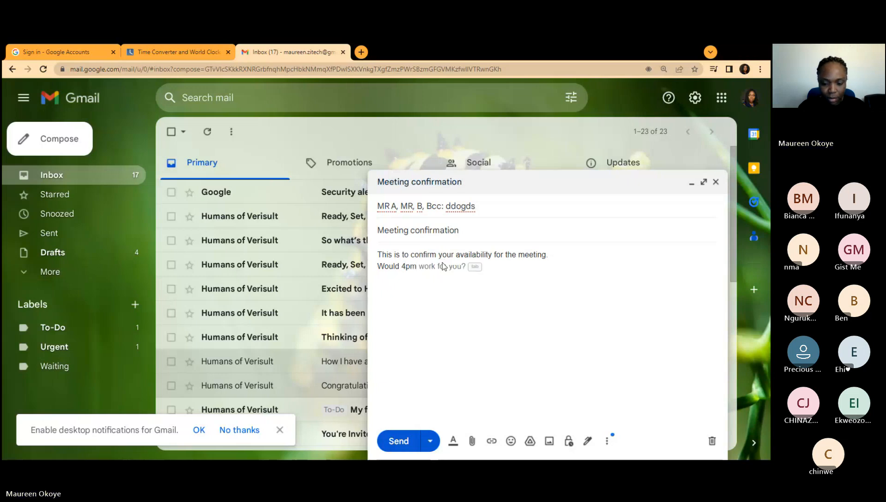
type("/")
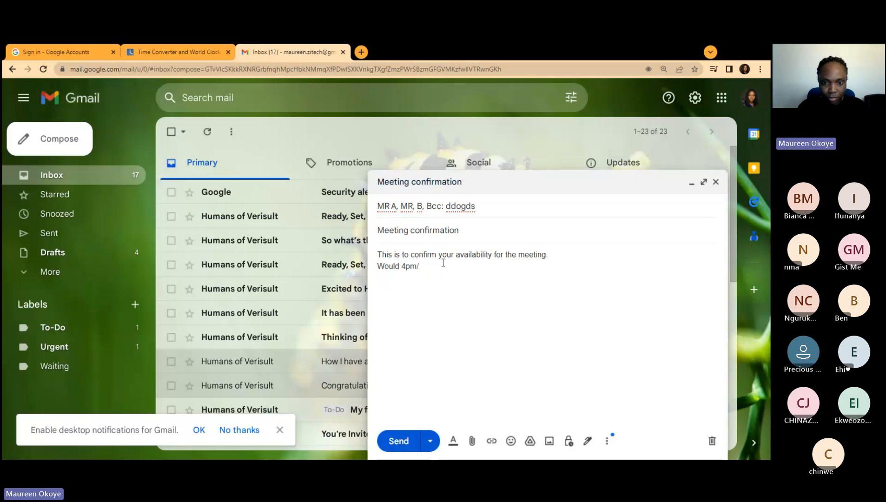
key("BackSpace")
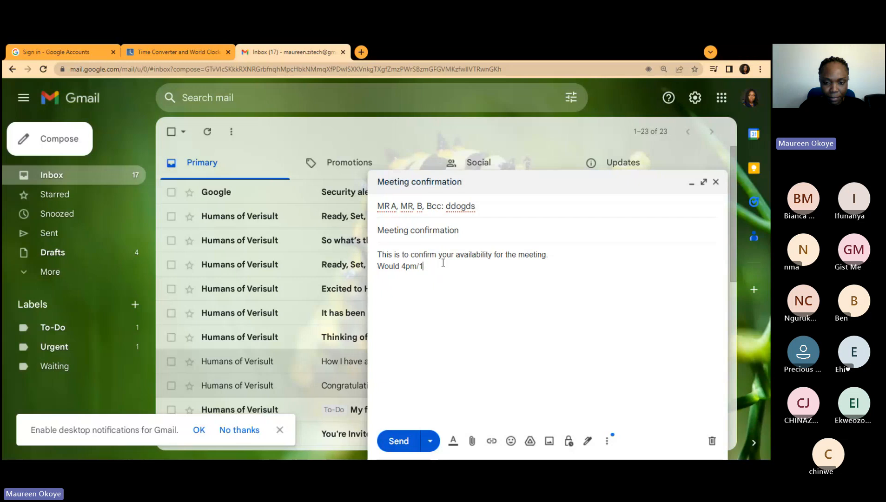
type("BS")
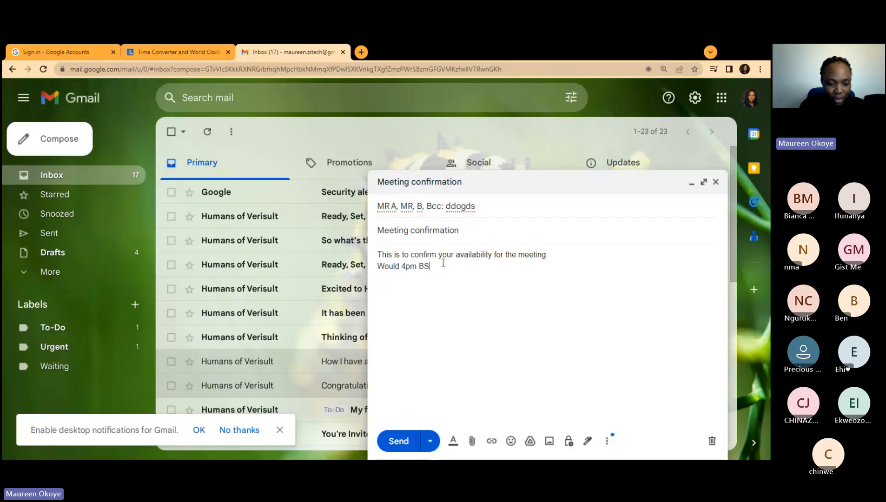
type("T/11a")
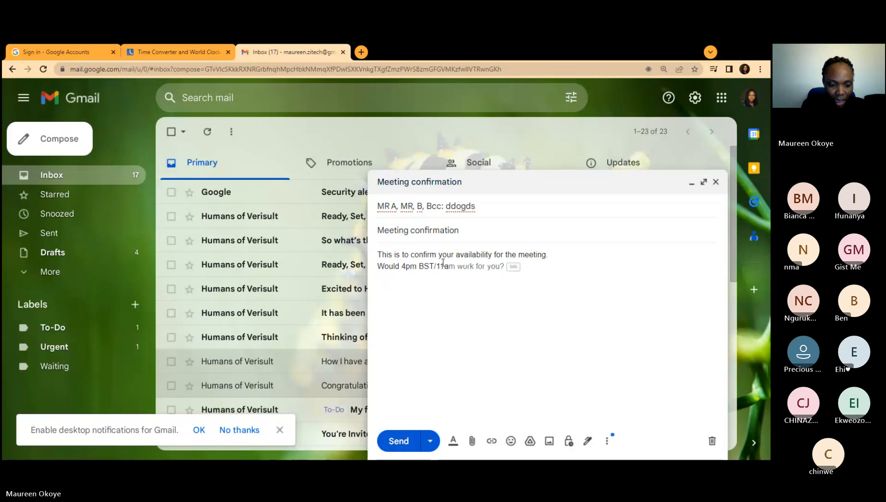
type("m")
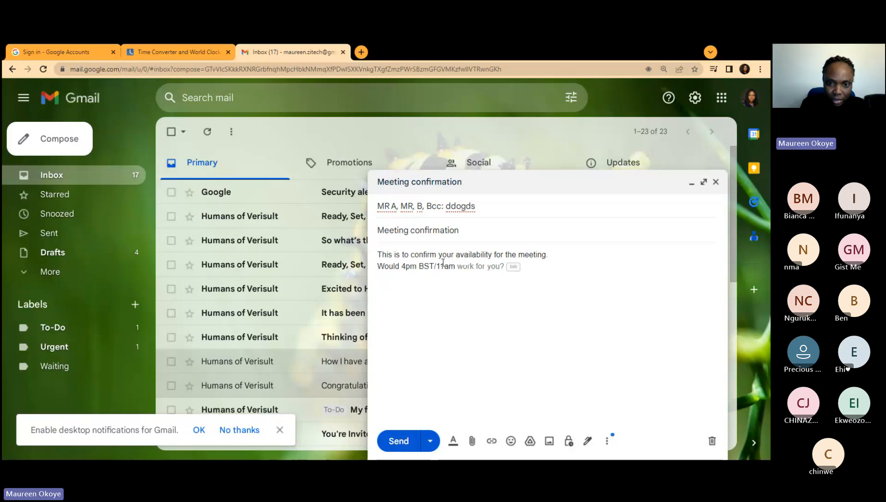
type(" EDT")
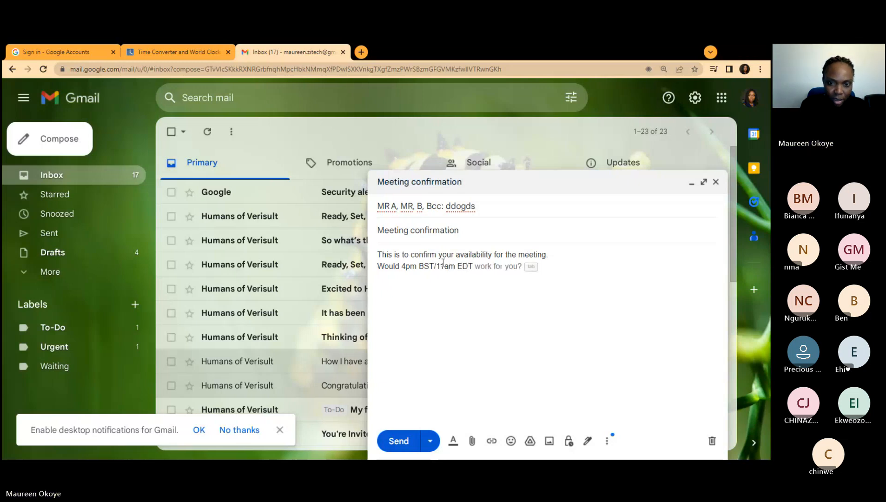
type("/")
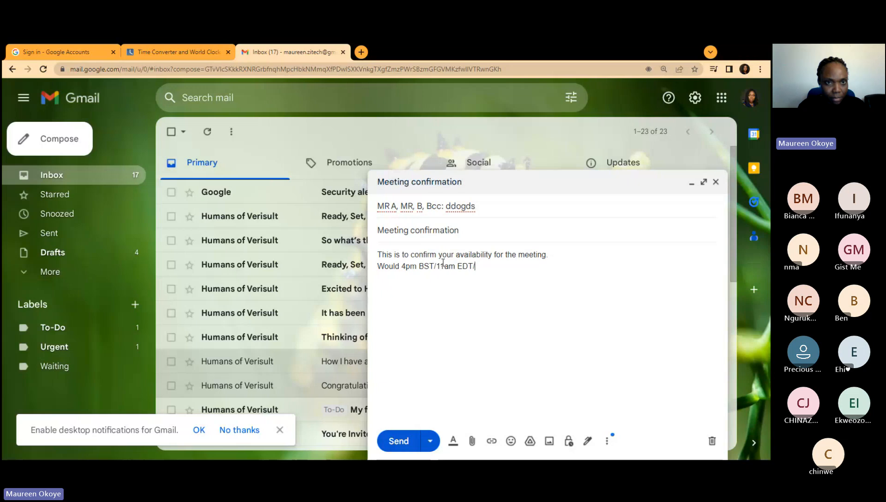
Step: Check the time converter, then finish the line as 'Would Monday 4pm BST/11am EDT/9amMDT work for you?'
left_click(168, 53)
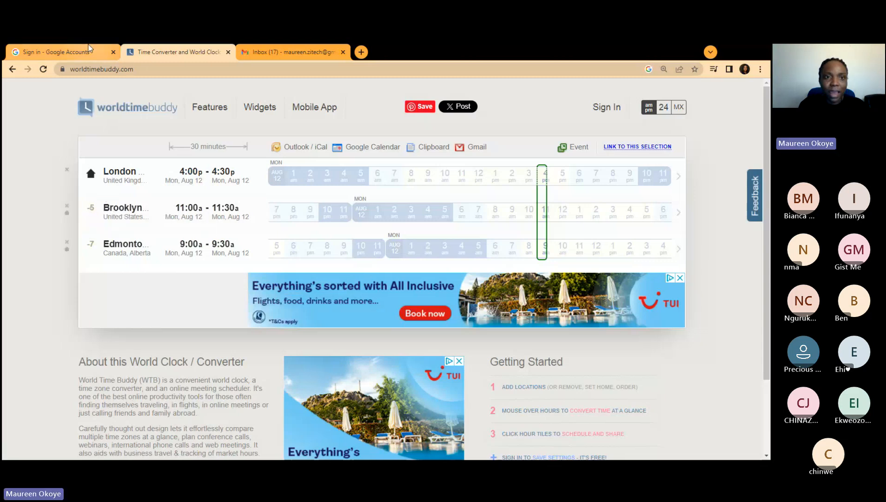
left_click(299, 52)
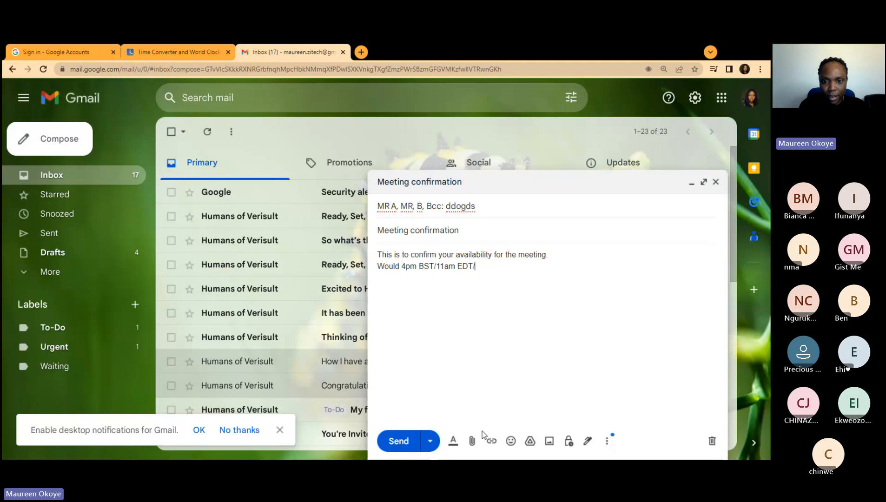
type("9a")
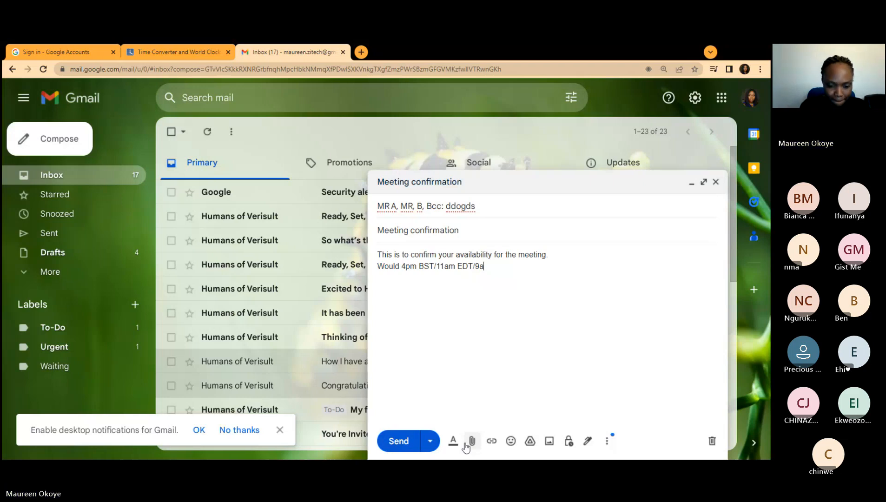
type("mMDT")
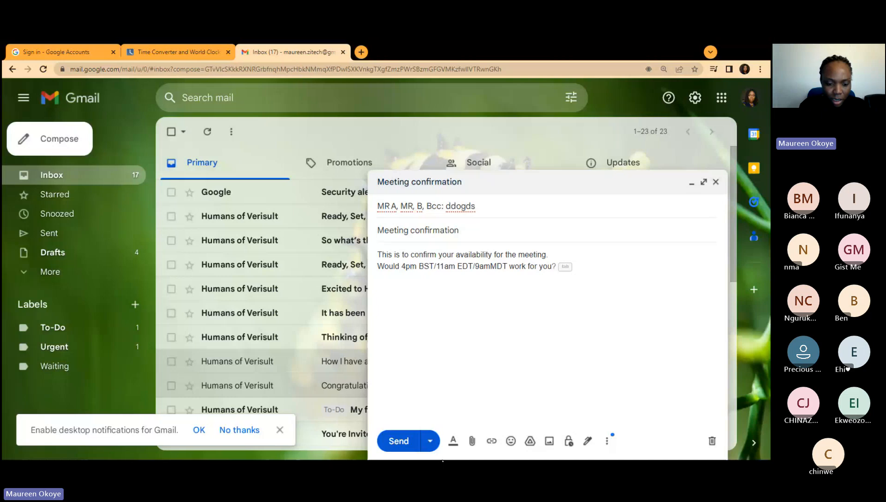
type("work for you?")
left_click(401, 267)
type("Monday")
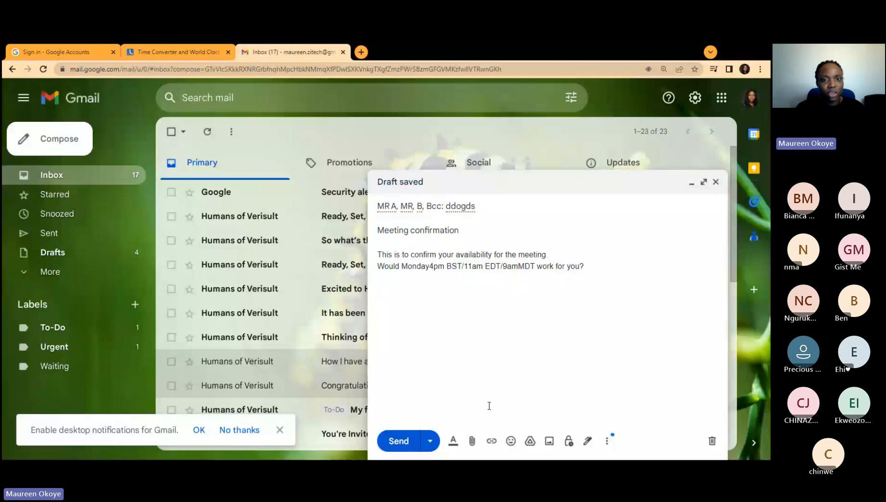
key("ctrl+shift+Tab")
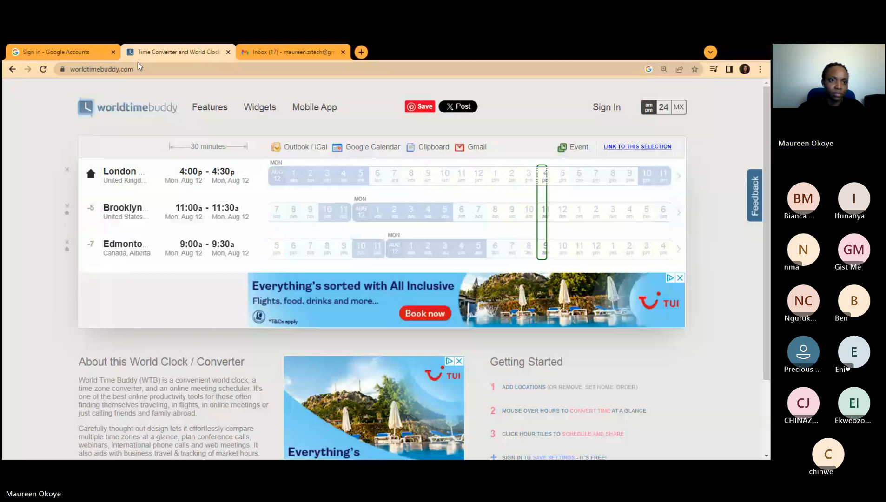
Step: Go back to World Time Buddy and select the 4 pm London slot on Tue, Aug 13
key("alt+Left")
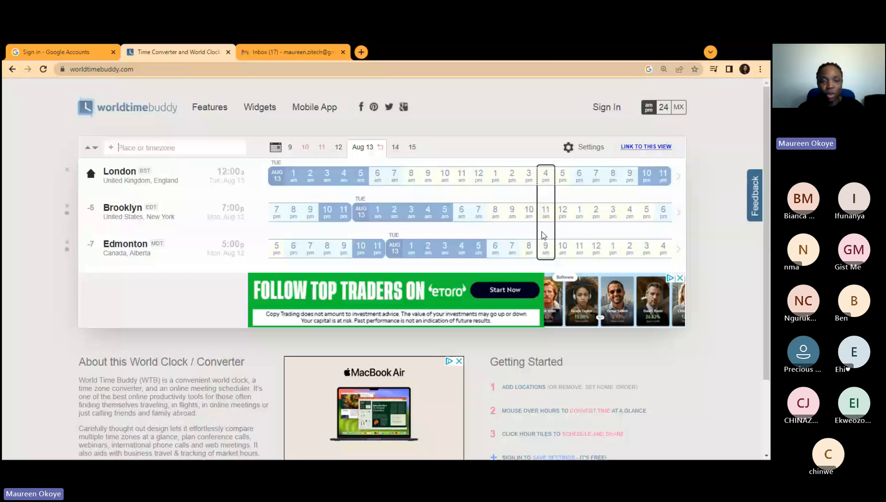
left_click(542, 235)
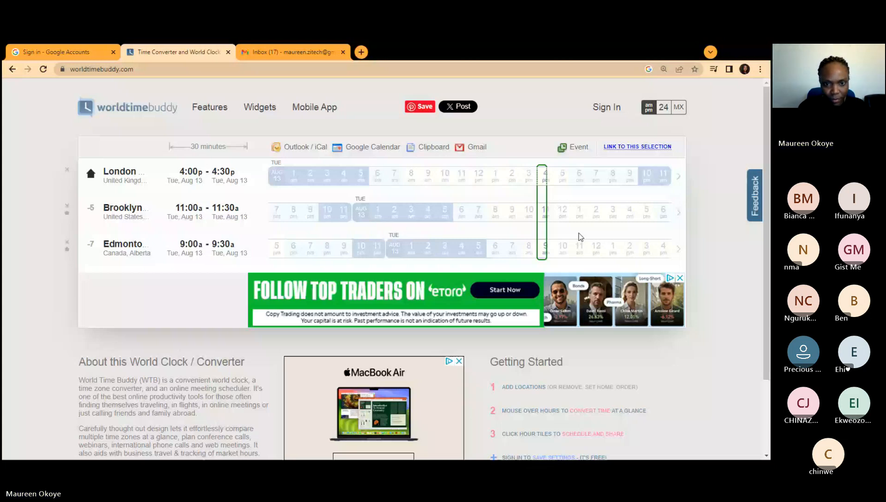
Step: Add a 'Tuesday,' line with the 4pm BST/11am EDT/9amMDT times copied from the Monday line
left_click(293, 52)
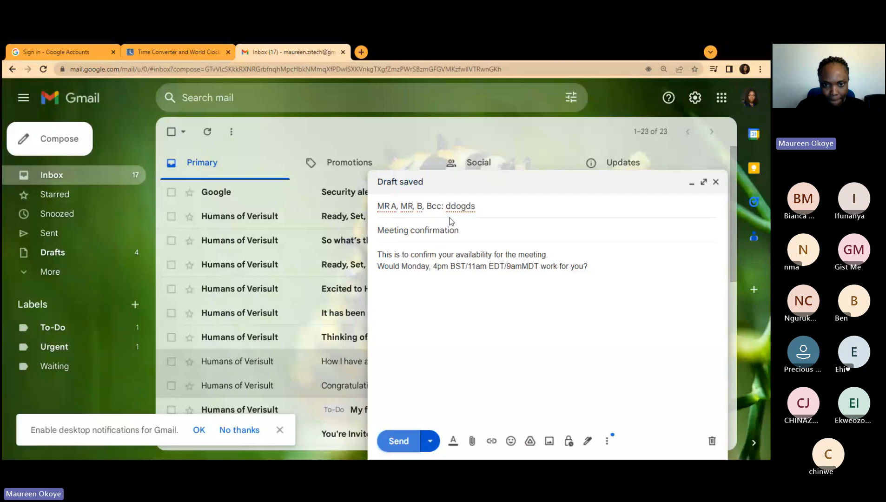
left_click(392, 283)
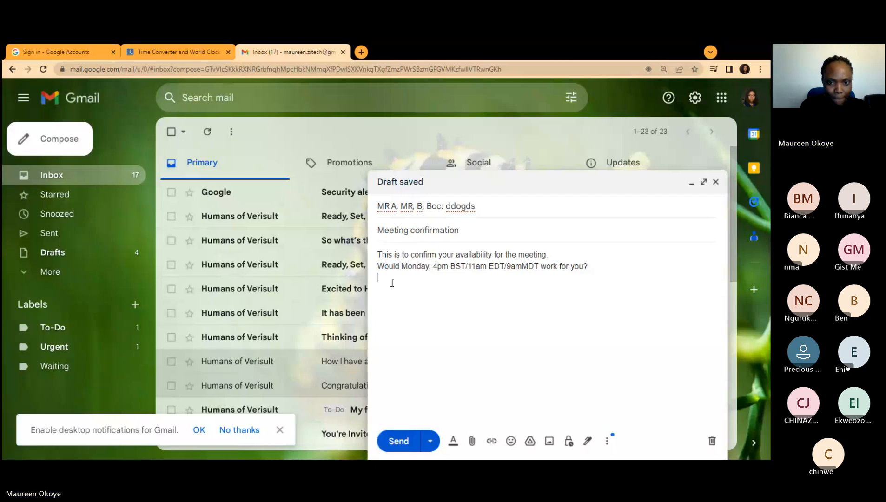
type("Tuesday")
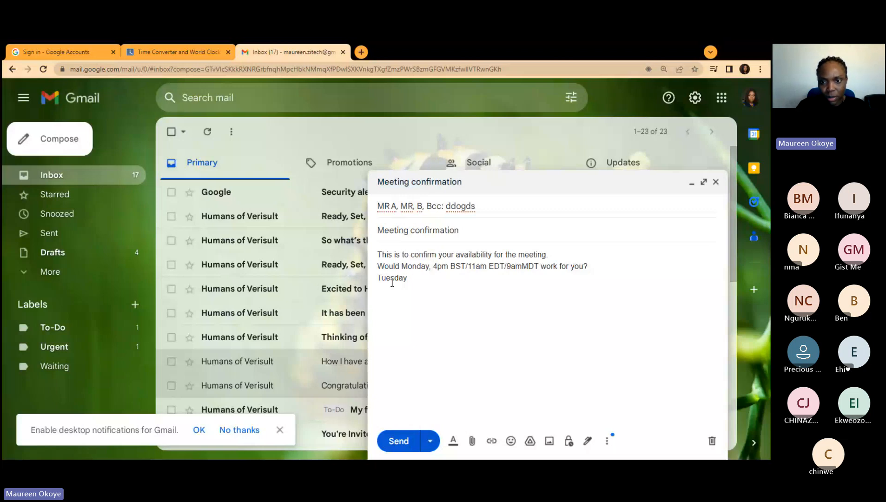
type(",")
left_click_drag(432, 266, 583, 266)
key("ctrl+c")
right_click(583, 267)
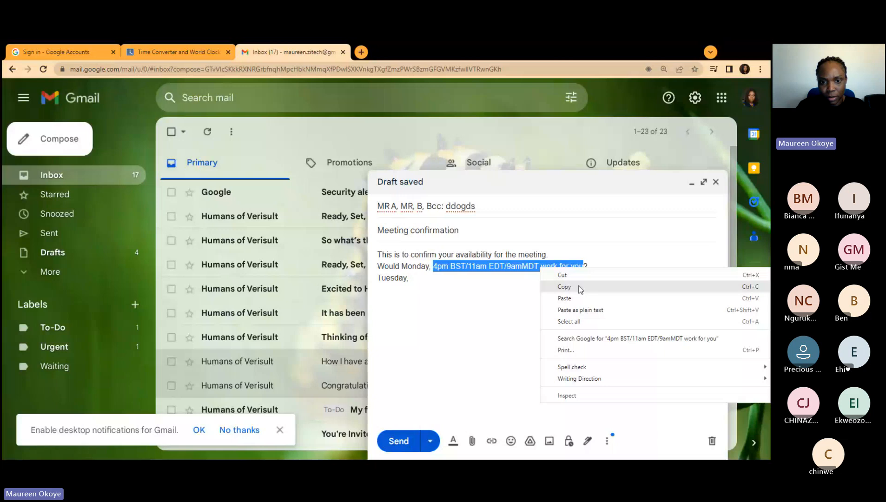
left_click(580, 287)
right_click(430, 292)
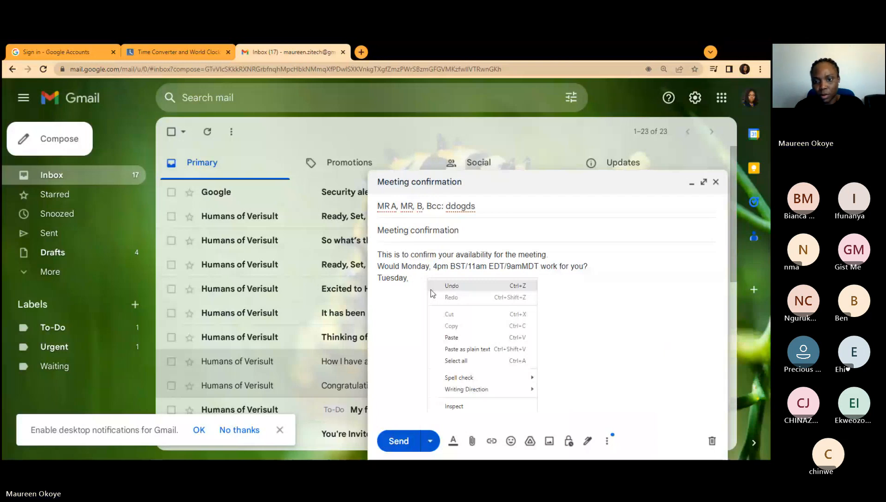
left_click(452, 337)
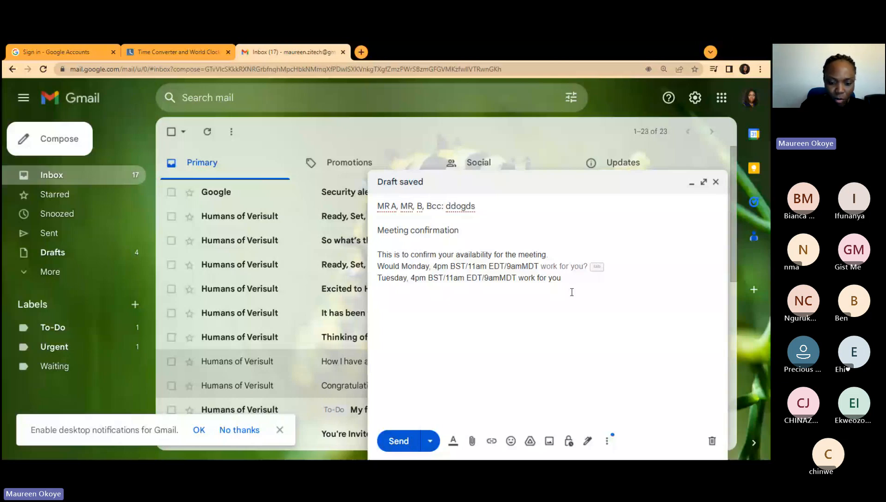
Step: End the Tuesday line with '?' and begin the closing line 'Kindly confirm, availability.'
type("?")
key("Return")
key("Return")
type("Kindly conf")
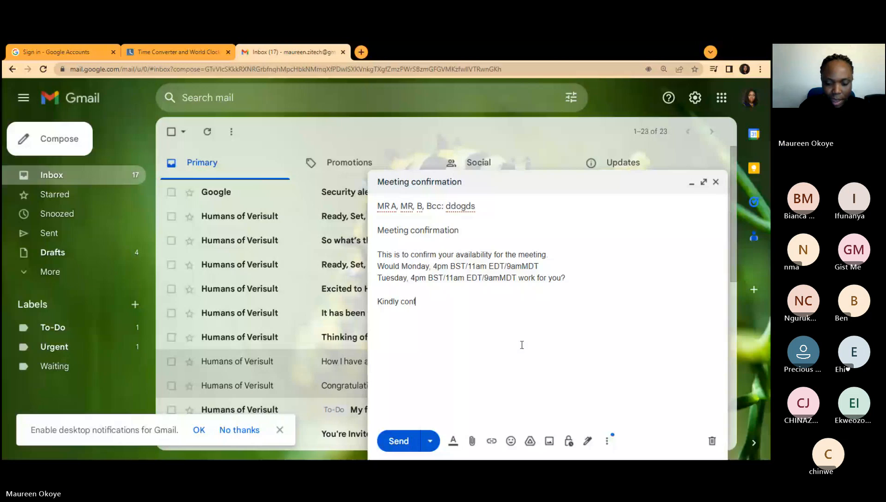
type("irm, avai")
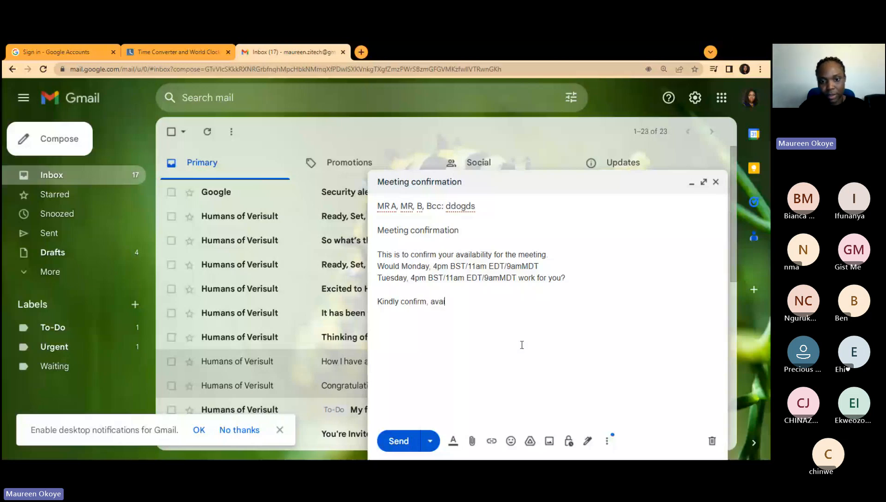
type("lability.")
Step: Start a new line below the confirmation request in the draft
key("Return")
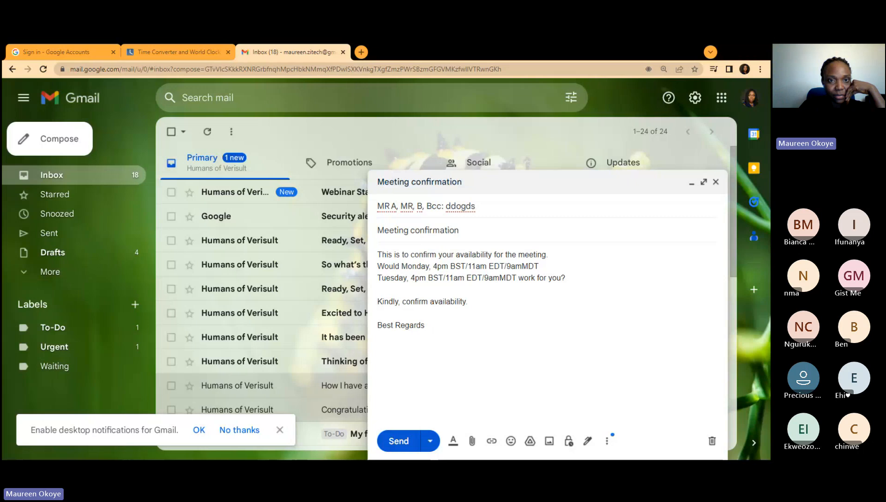
Step: In a new tab, Google '5 star hotels in Abuja with wealthy ambience'
left_click(361, 51)
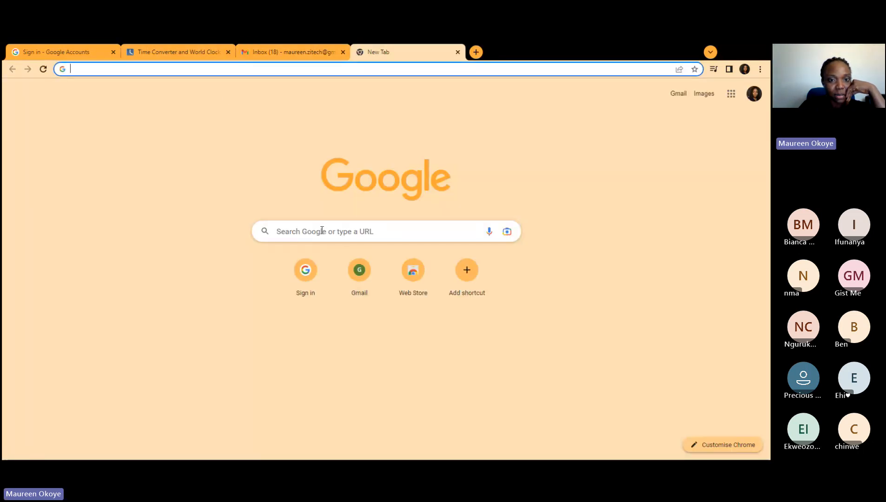
left_click(321, 231)
type("ho")
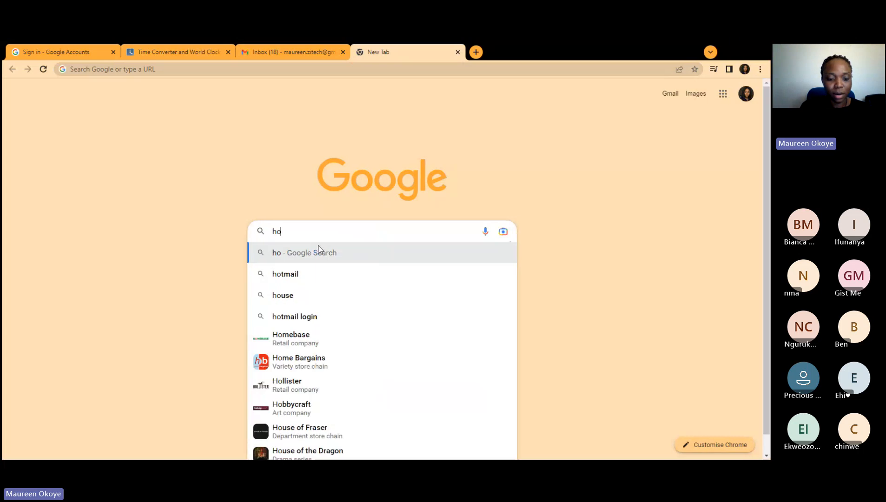
type("tels in ")
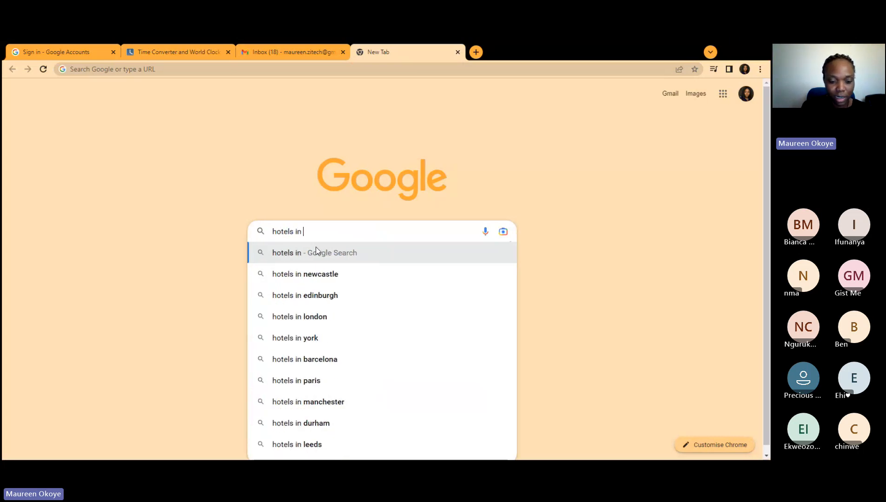
type("Abuja")
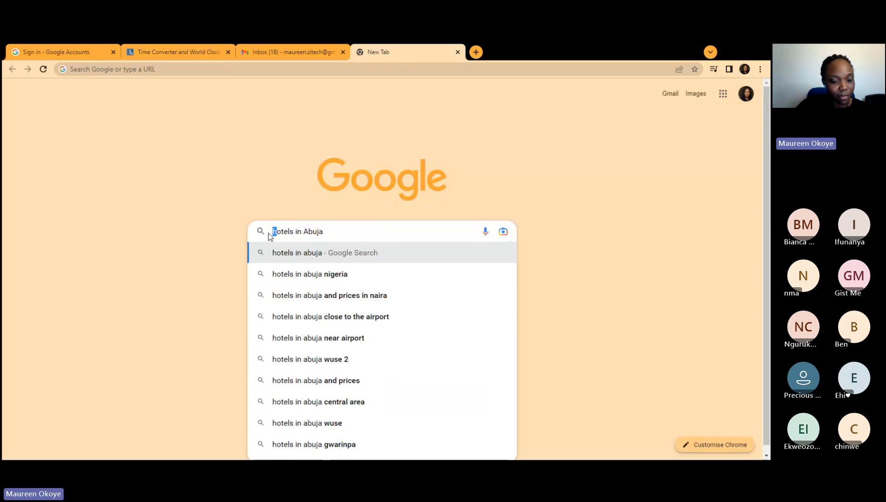
type("5 star")
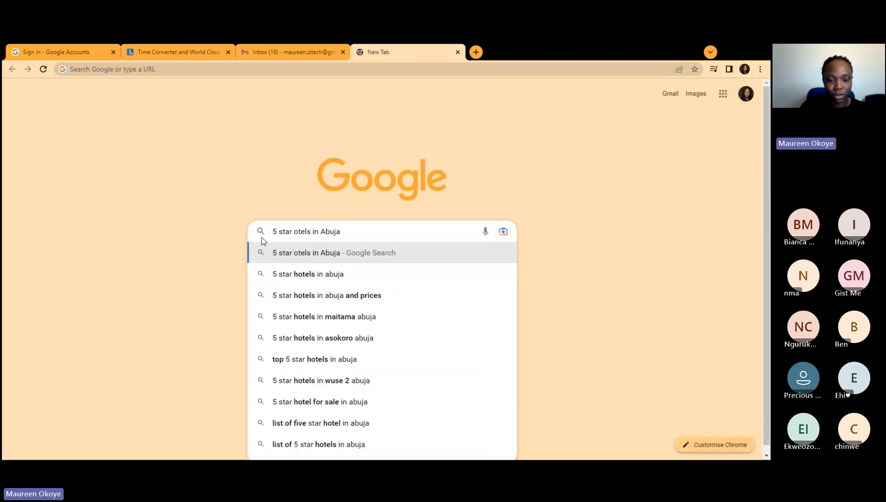
type(" h")
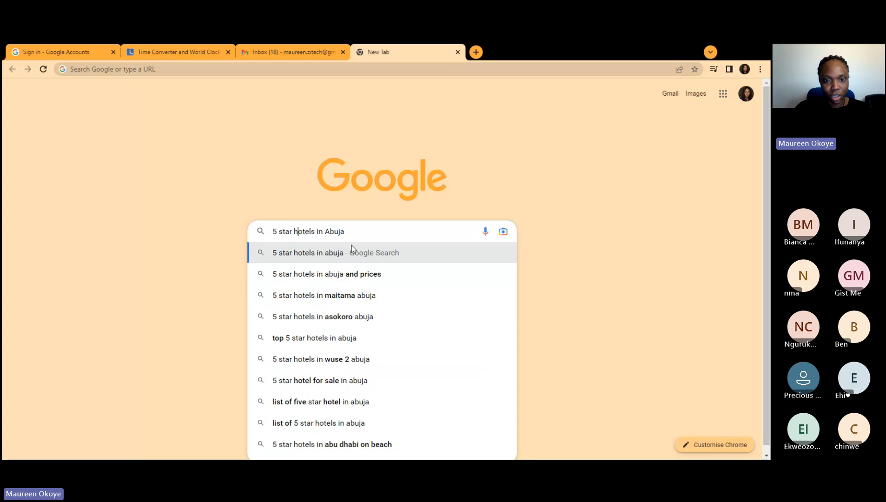
left_click(355, 231)
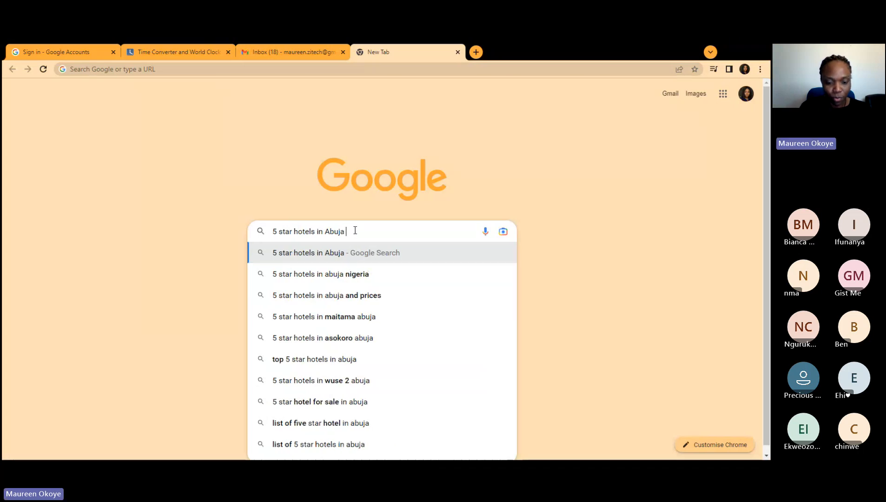
type("with")
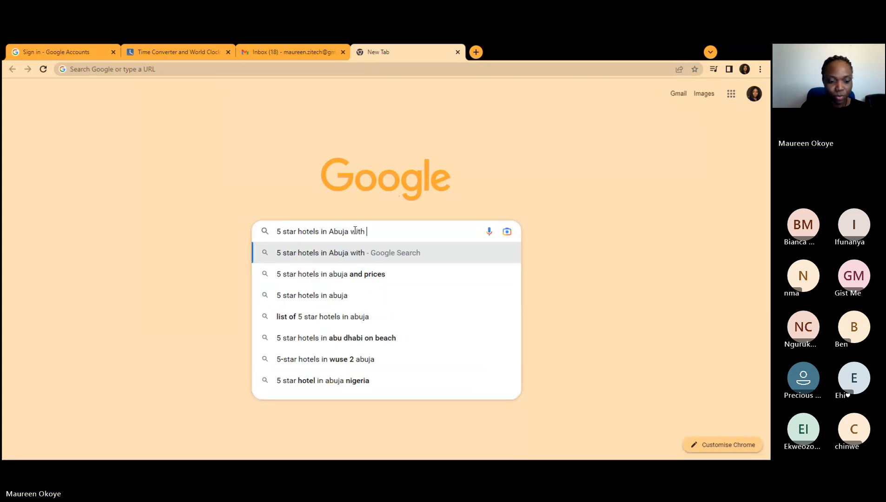
type(" wealt")
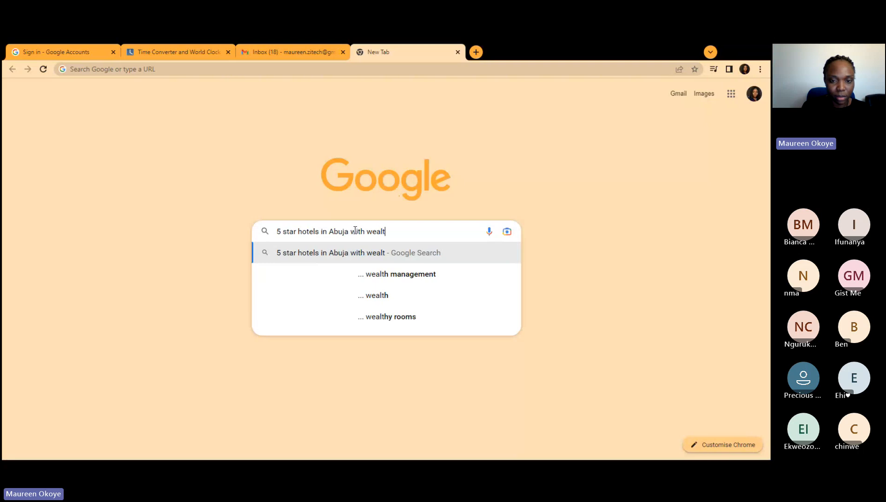
type("hy am")
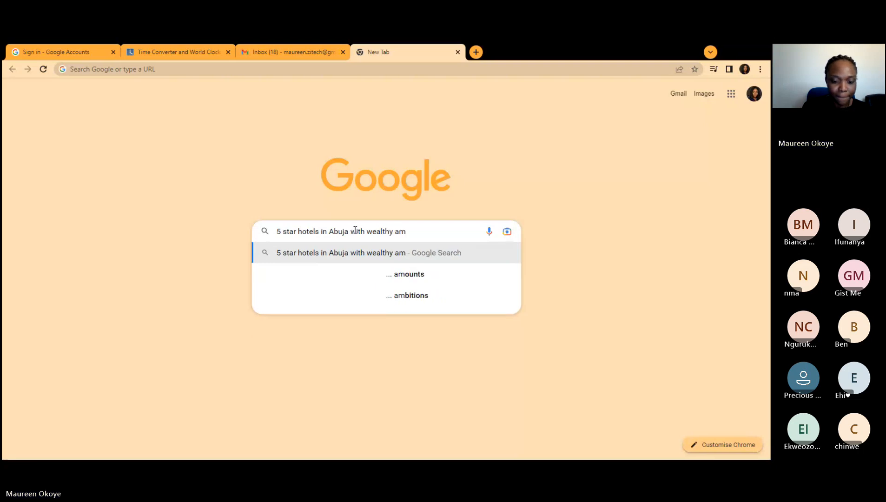
type("bience")
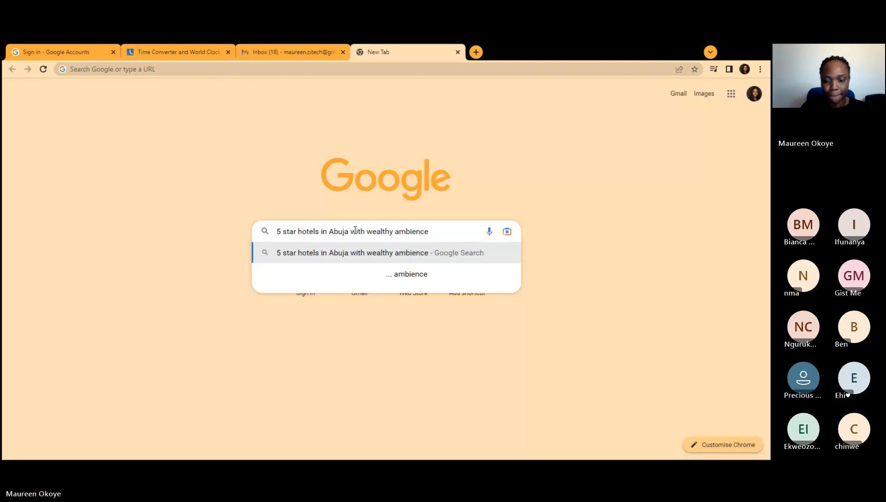
key("Return")
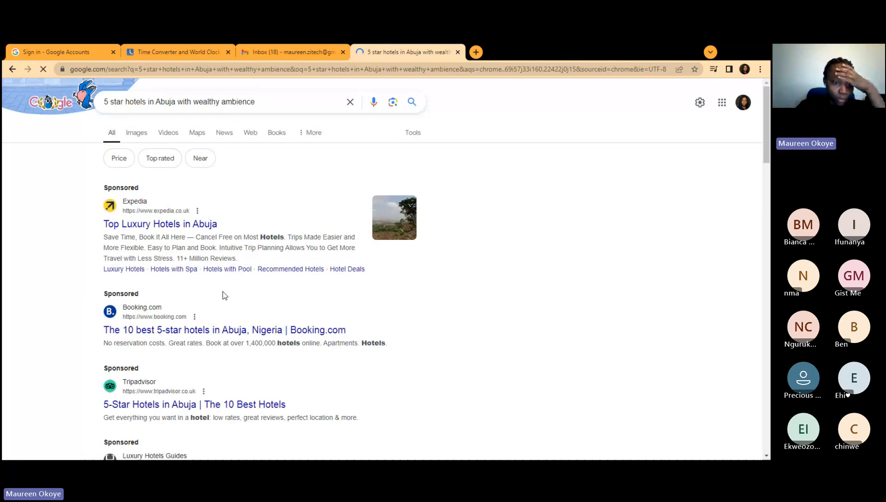
Step: Scroll the results down to the Booking.com 5-star Abuja hotels listing
scroll(223, 291, "down", 2)
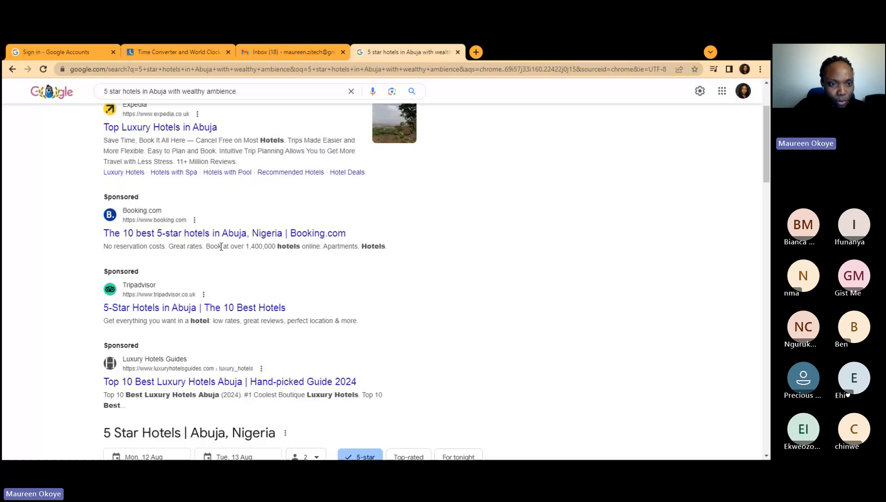
Step: Open Booking.com's five-star Abuja hotels page and dismiss the calendar, sign-in popup and cookie banner
left_click(178, 236)
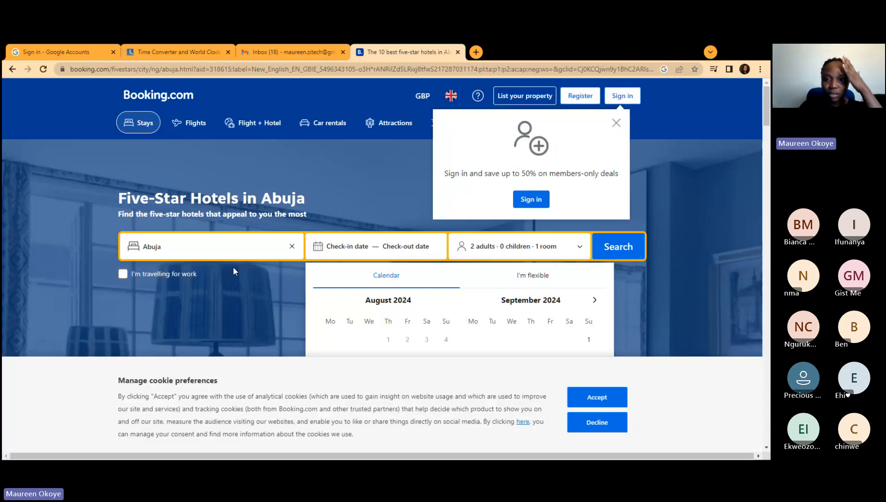
left_click(615, 123)
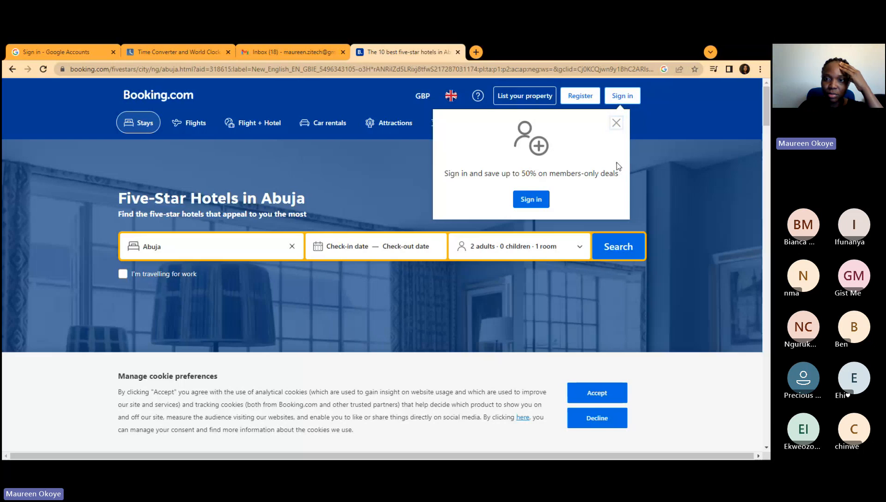
left_click(616, 122)
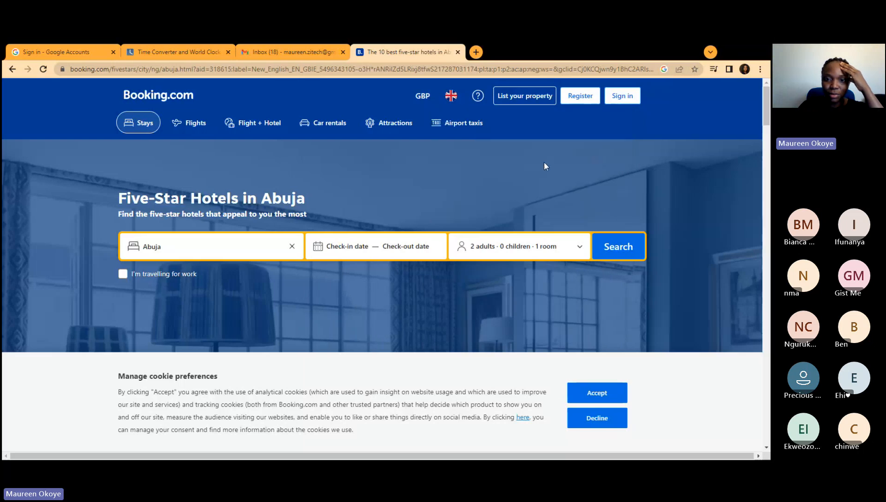
scroll(546, 165, "down", 3)
scroll(548, 168, "up", 3)
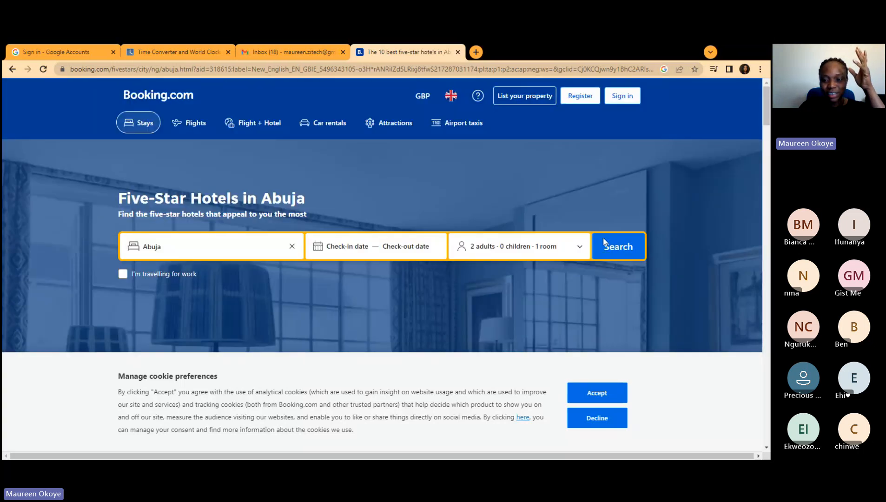
left_click(597, 393)
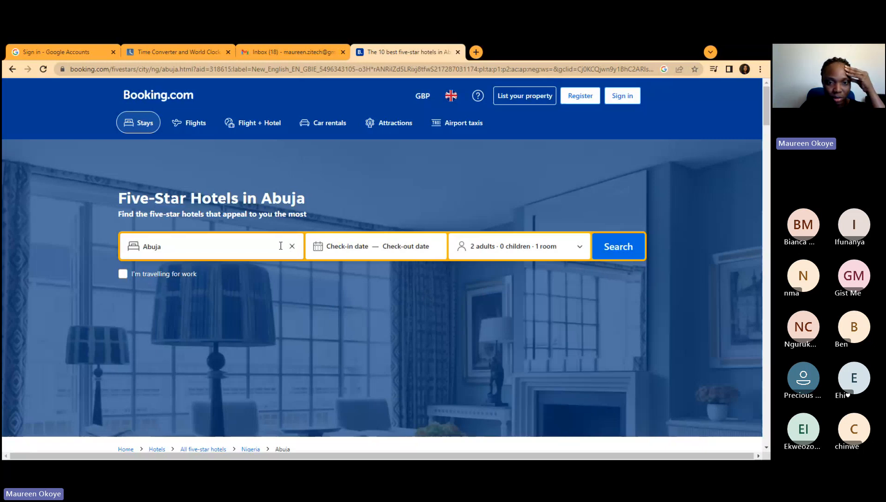
Step: Set the check-in date to Saturday 7 September 2024
scroll(308, 281, "down", 3)
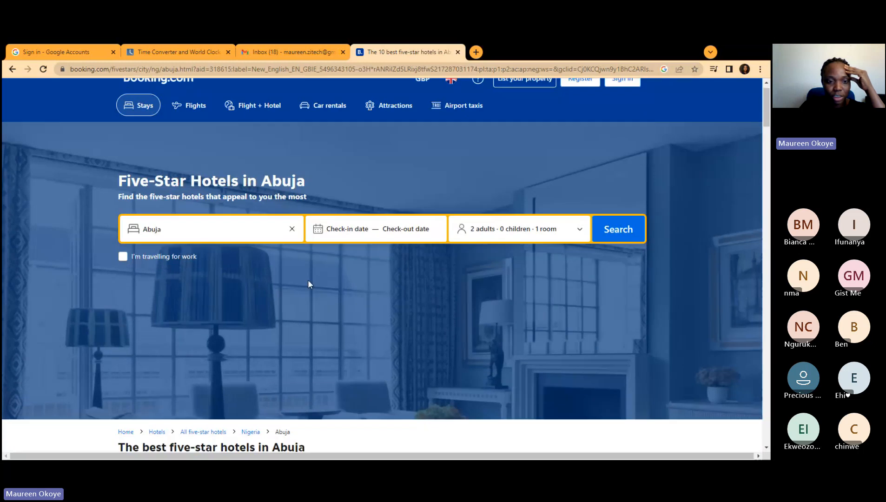
scroll(361, 160, "up", 2)
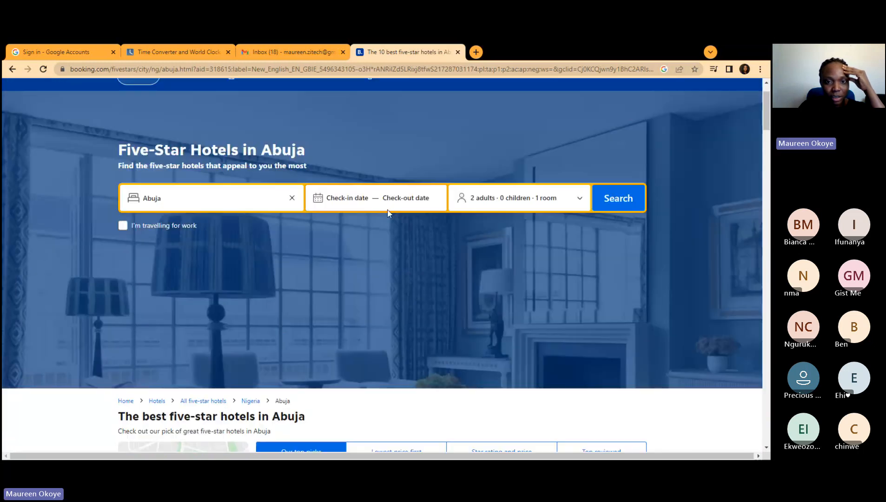
left_click(342, 200)
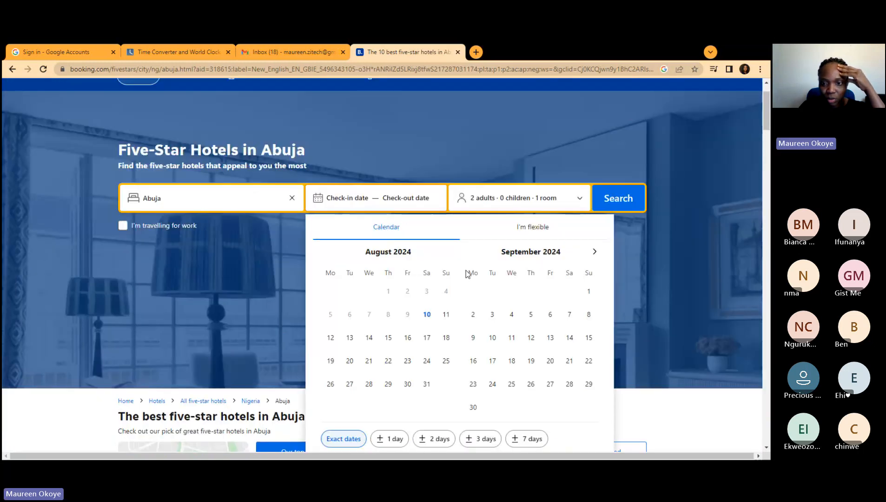
left_click(569, 318)
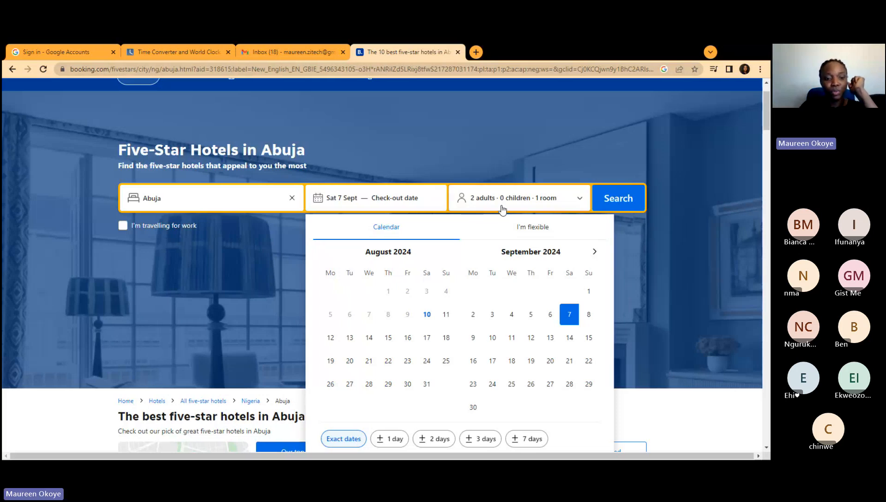
Step: Go back to the Google results and scroll to the Abuja 5-star hotels panel with Transcorp Hilton, Fraser Suites and Summerset
left_click(12, 70)
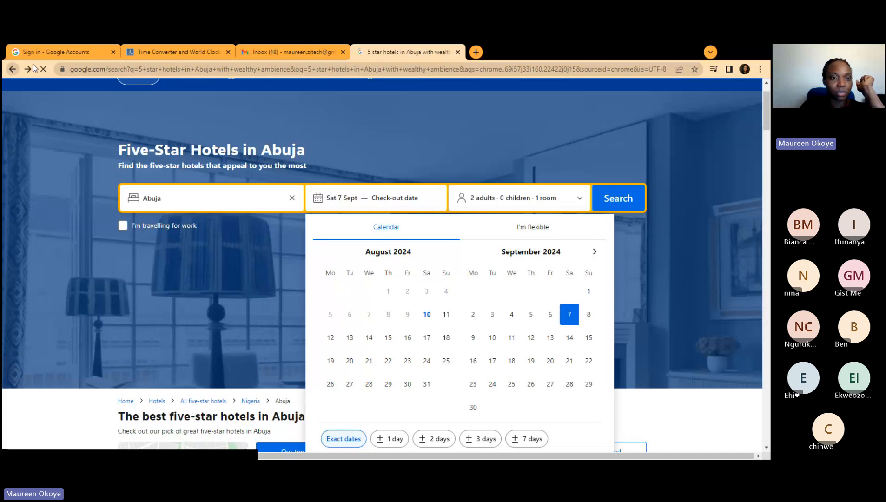
scroll(291, 212, "up", 2)
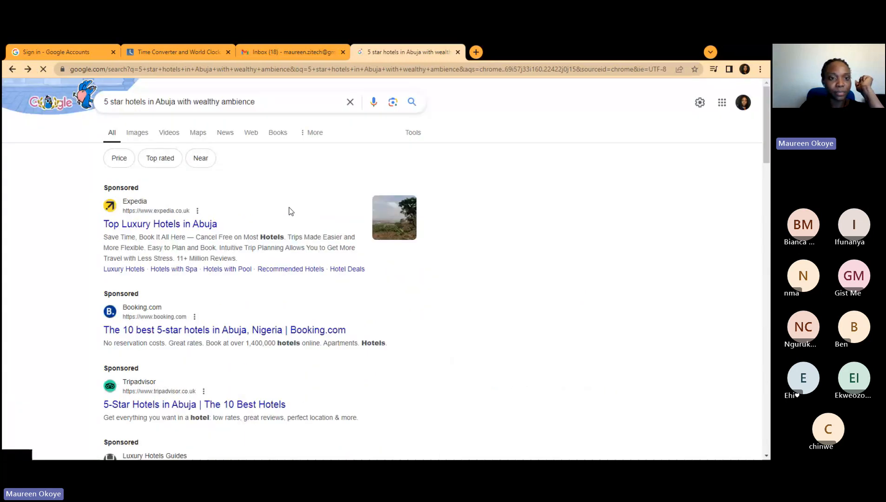
scroll(291, 211, "down", 4)
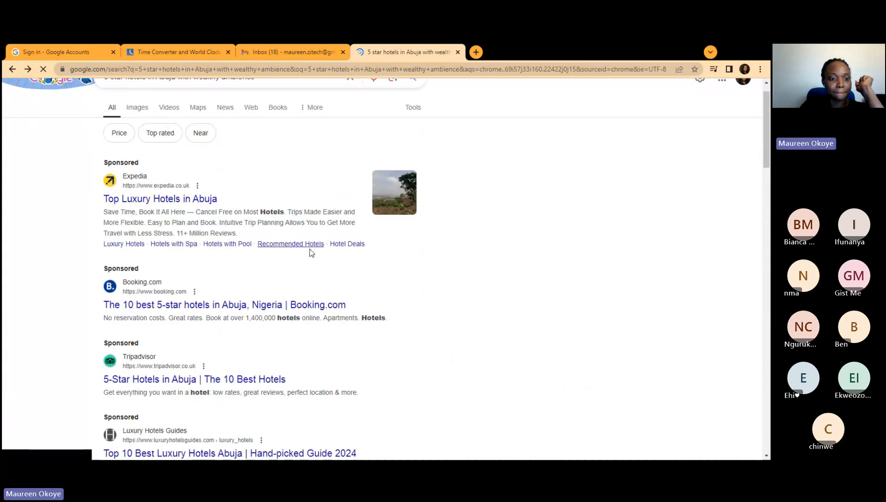
scroll(306, 243, "down", 4)
scroll(251, 245, "up", 7)
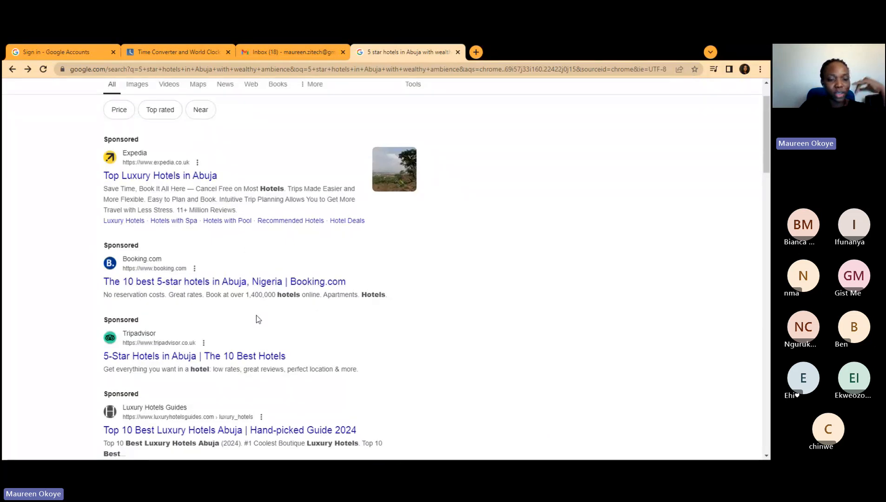
scroll(258, 319, "down", 3)
scroll(260, 317, "down", 3)
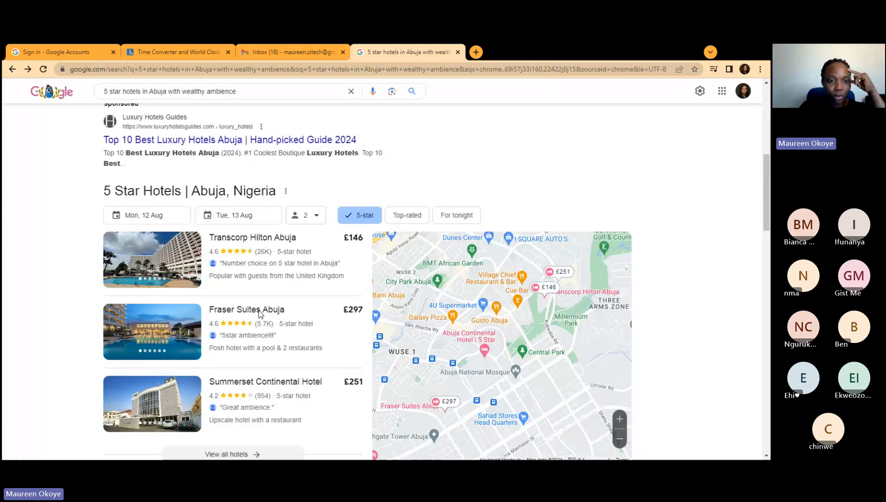
scroll(259, 313, "down", 2)
scroll(259, 314, "up", 2)
scroll(259, 314, "down", 1)
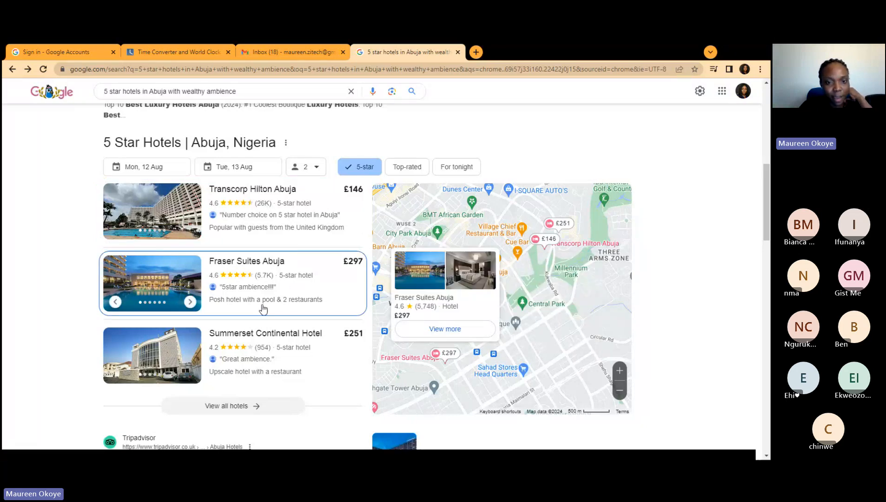
Step: Open the Transcorp Hilton Abuja listing and scroll through its price options for 12–13 Aug
left_click(246, 194)
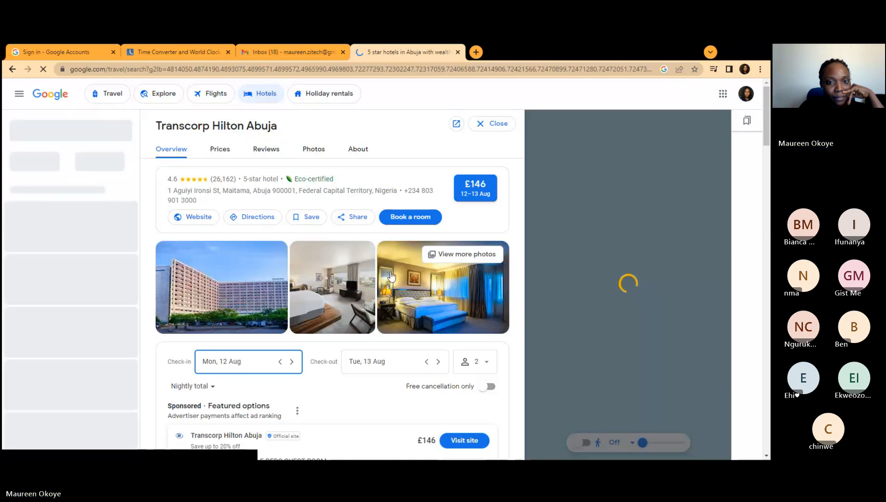
scroll(221, 257, "down", 1)
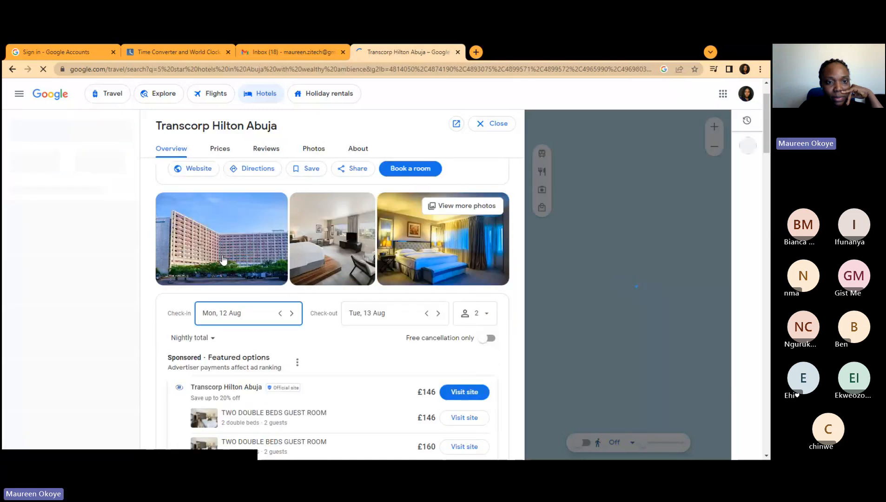
scroll(223, 259, "down", 1)
scroll(224, 260, "down", 11)
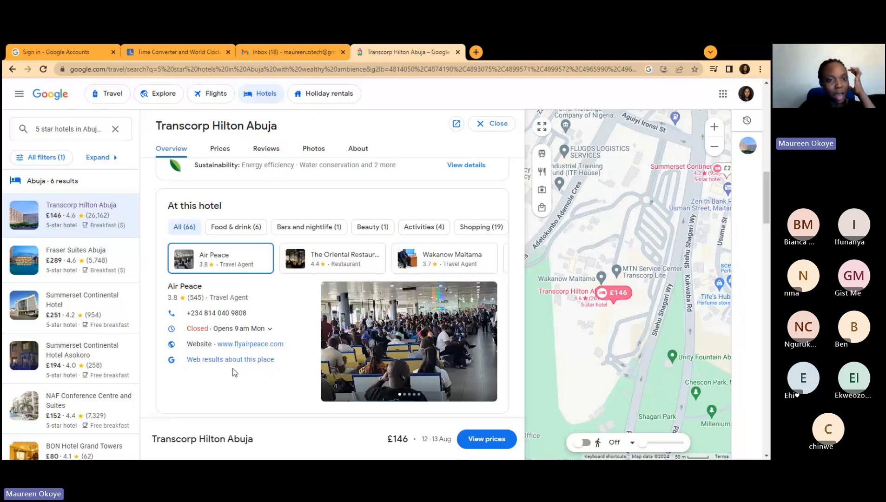
scroll(249, 230, "up", 10)
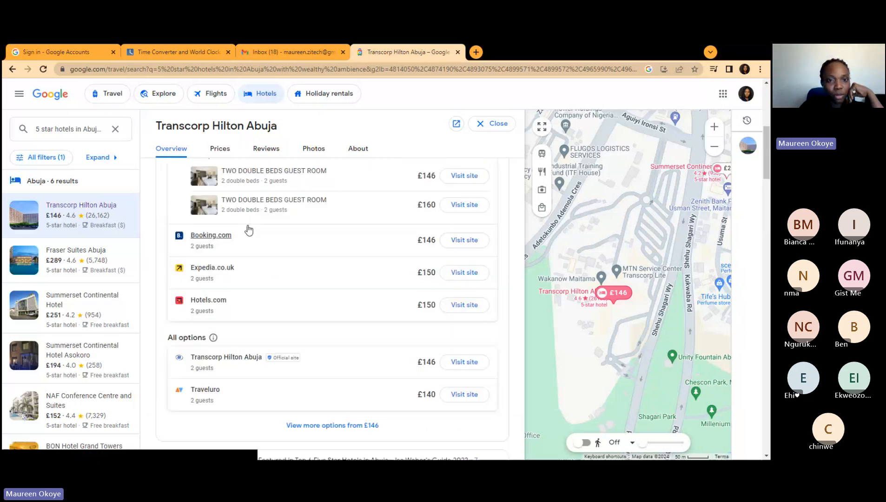
Step: Look at Transcorp Hilton's review summary, then browse its photo gallery
left_click(268, 151)
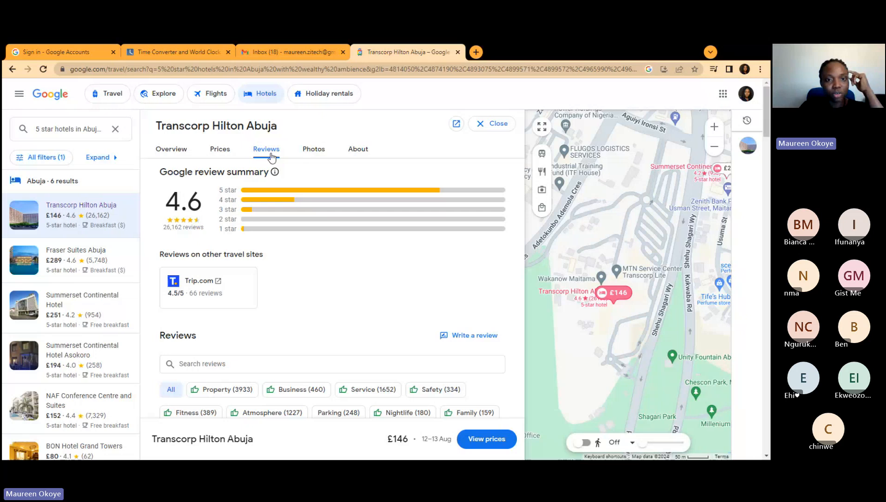
left_click(311, 149)
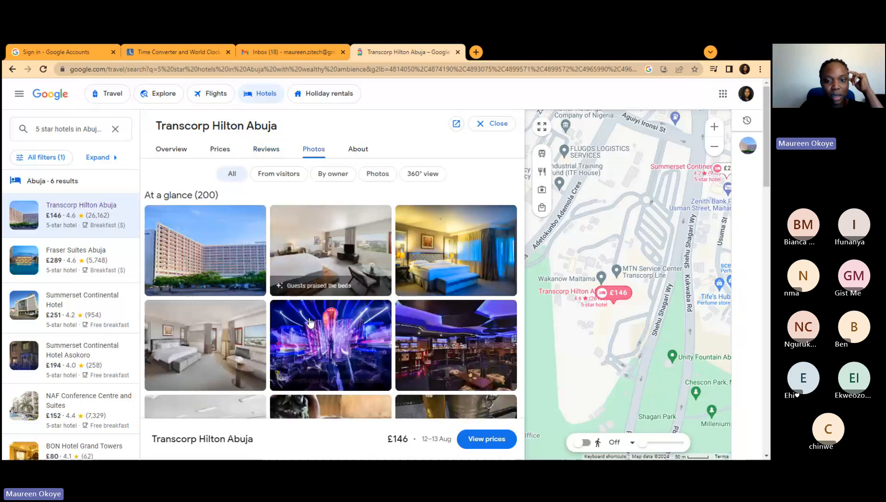
scroll(360, 263, "down", 4)
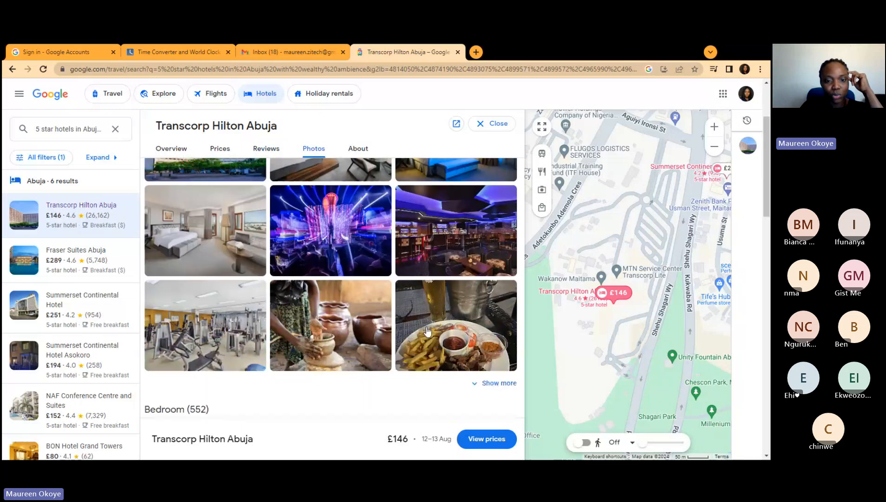
scroll(419, 334, "down", 5)
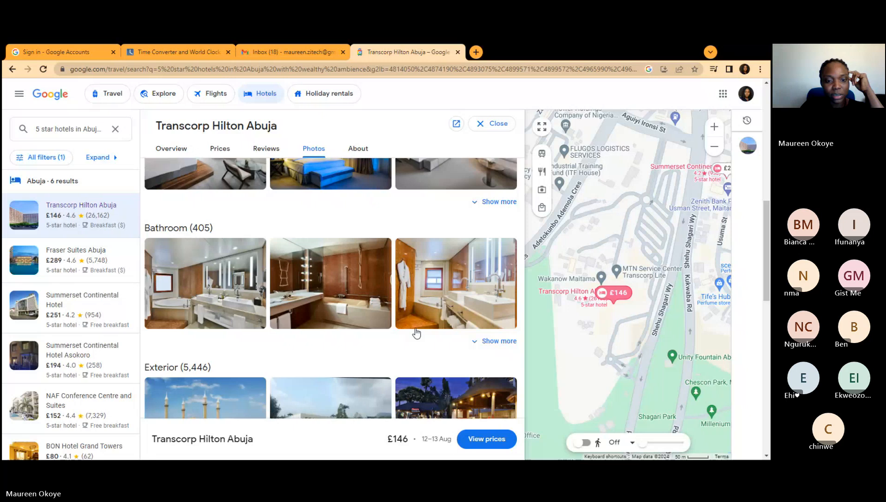
scroll(416, 332, "down", 5)
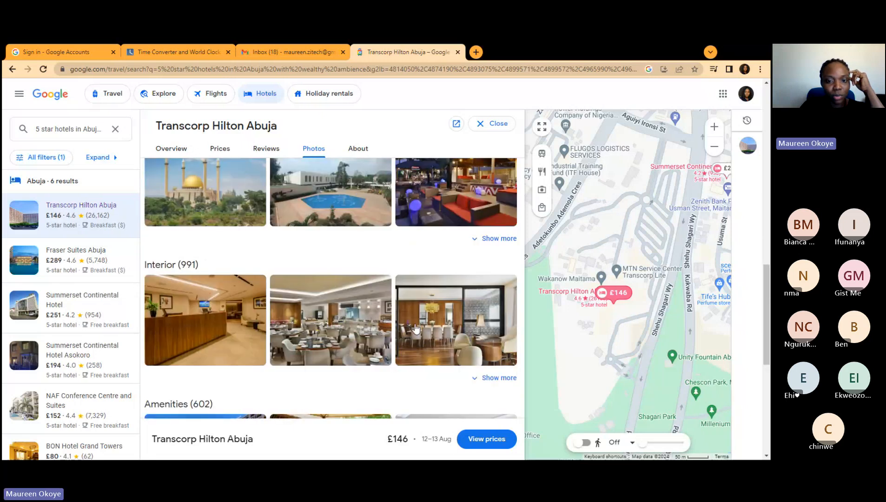
scroll(416, 328, "down", 3)
scroll(416, 328, "down", 1)
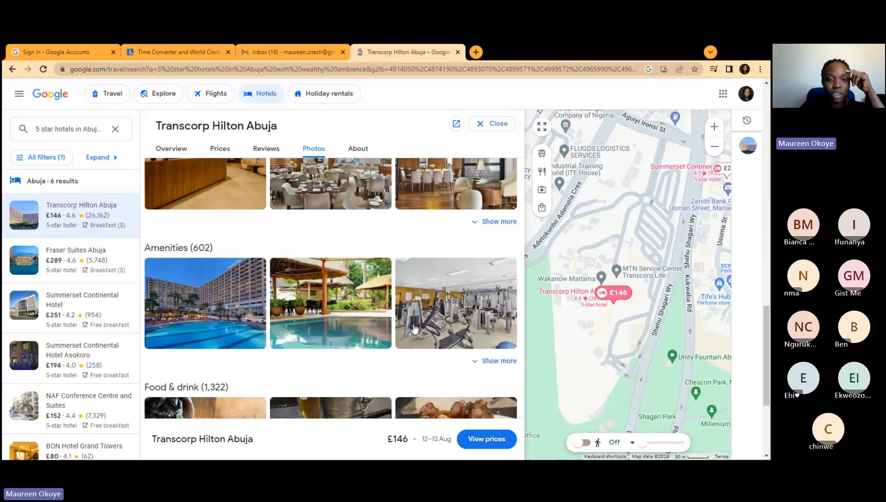
scroll(415, 328, "down", 3)
scroll(416, 330, "up", 5)
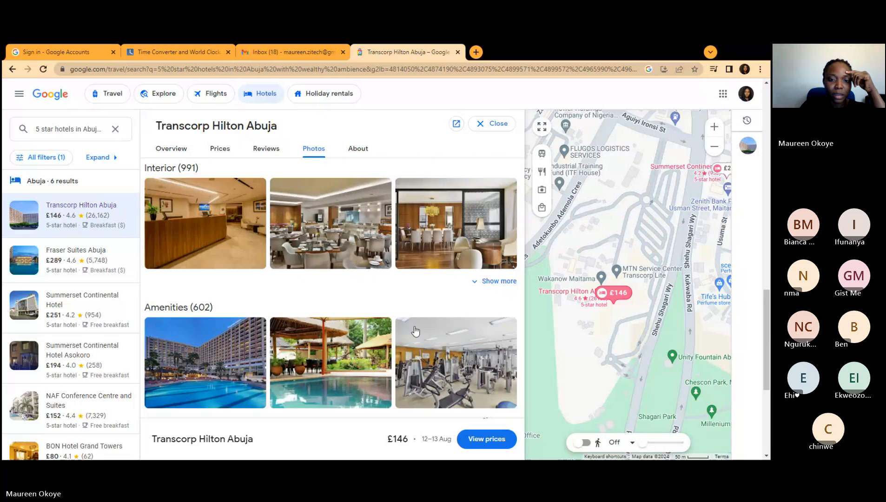
scroll(416, 330, "up", 10)
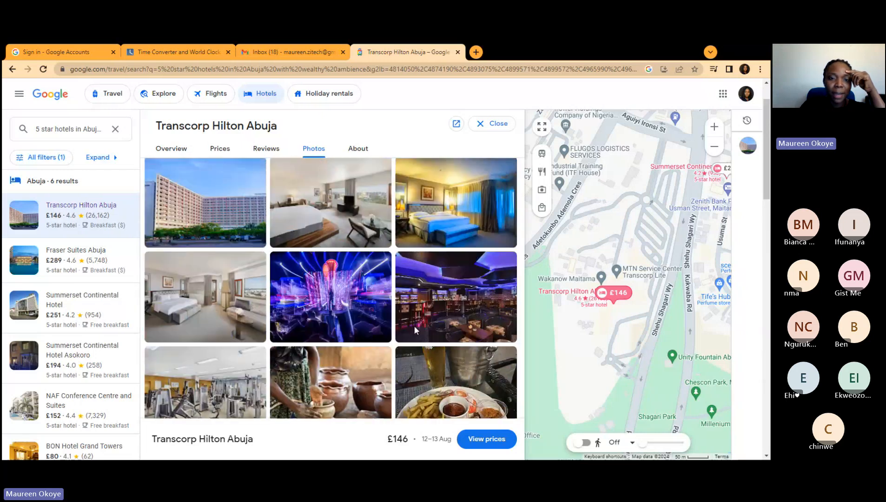
scroll(415, 330, "up", 3)
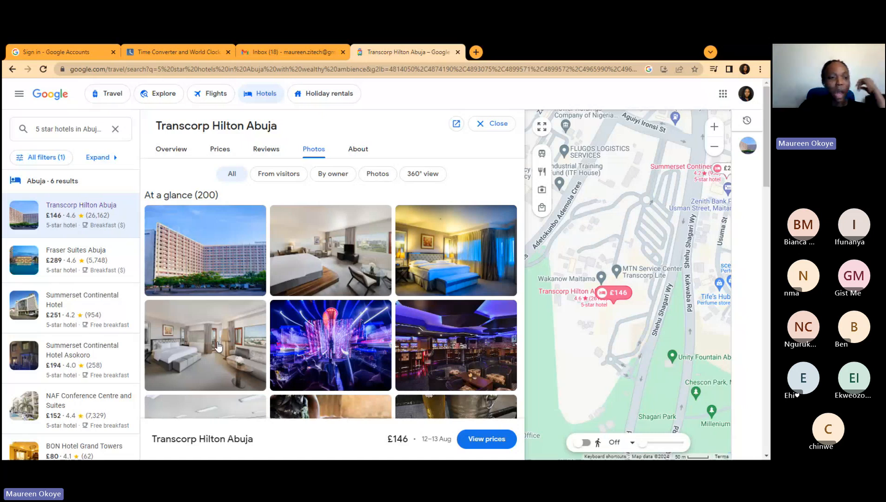
Step: View Fraser Suites Abuja, then open Summerset Continental Hotel's overview showing £251 for 12–13 Aug
mouse_move(55, 255)
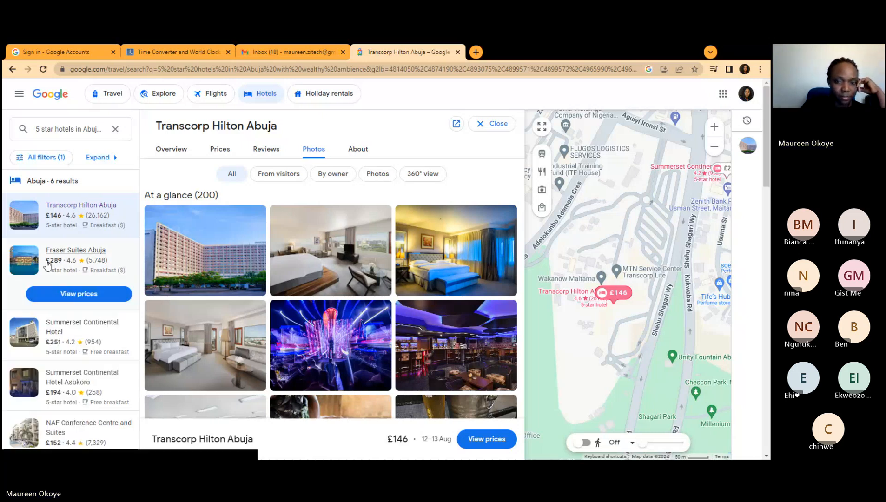
left_click(56, 253)
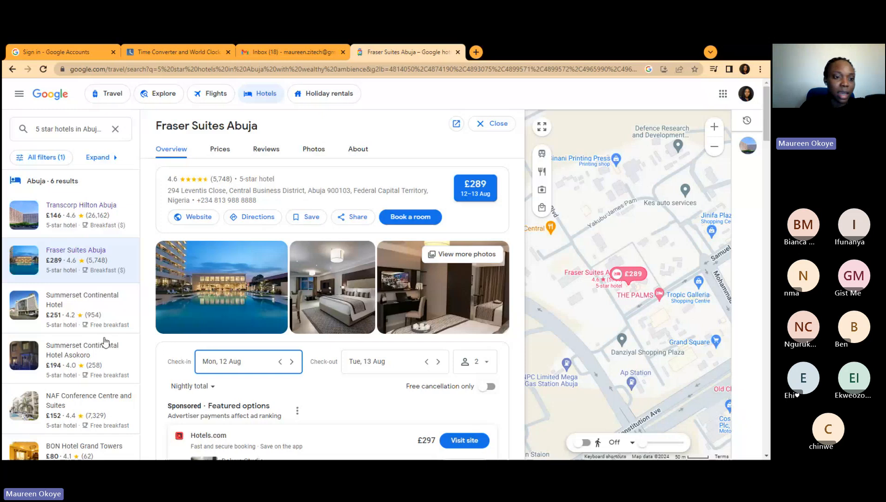
mouse_move(93, 358)
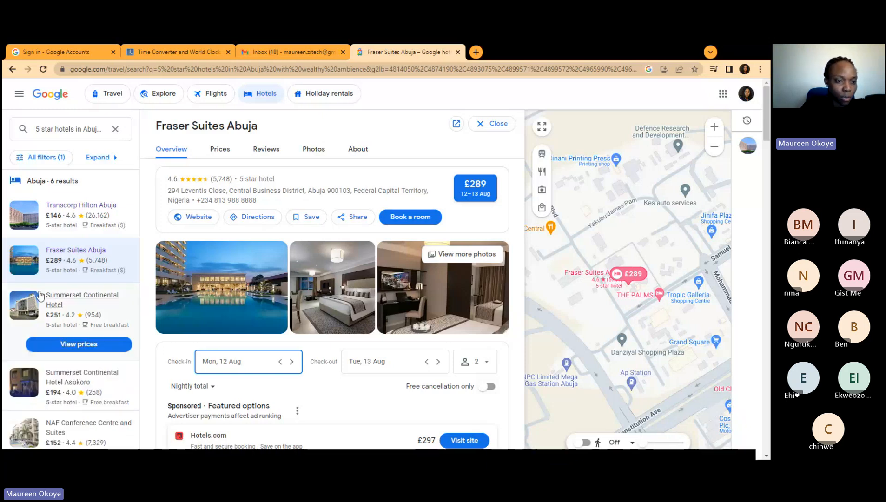
left_click(57, 301)
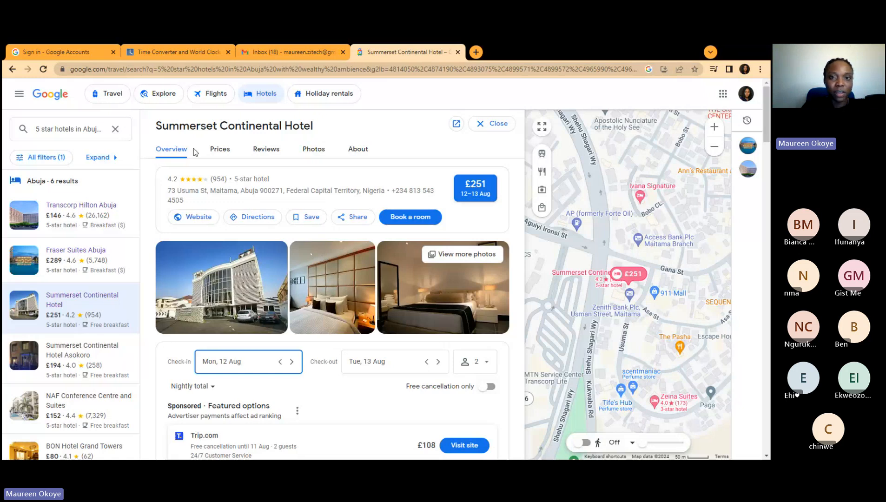
Step: Replace the Meeting confirmation draft's To recipient with placeholder text, clear Bcc, and close the draft
left_click(291, 51)
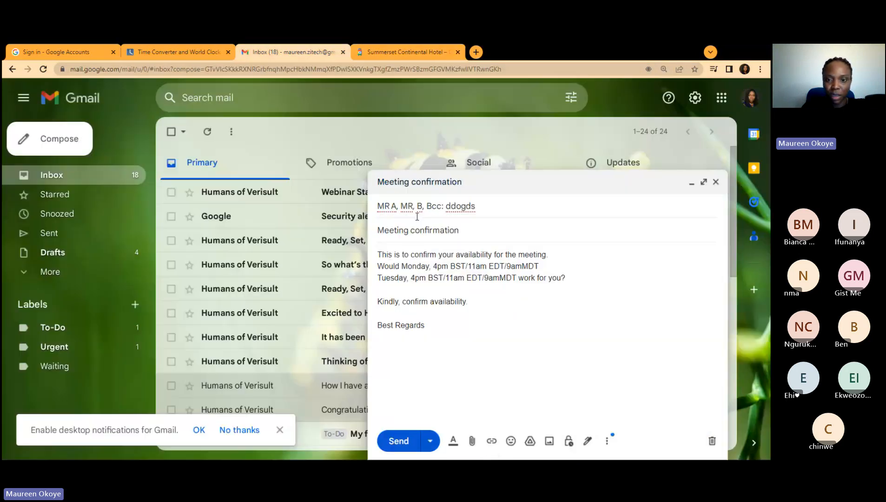
left_click(417, 216)
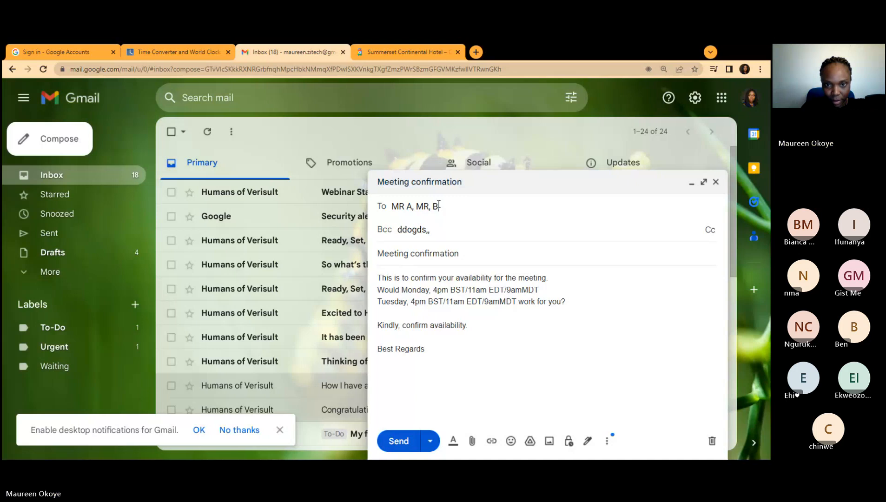
left_click_drag(438, 205, 393, 202)
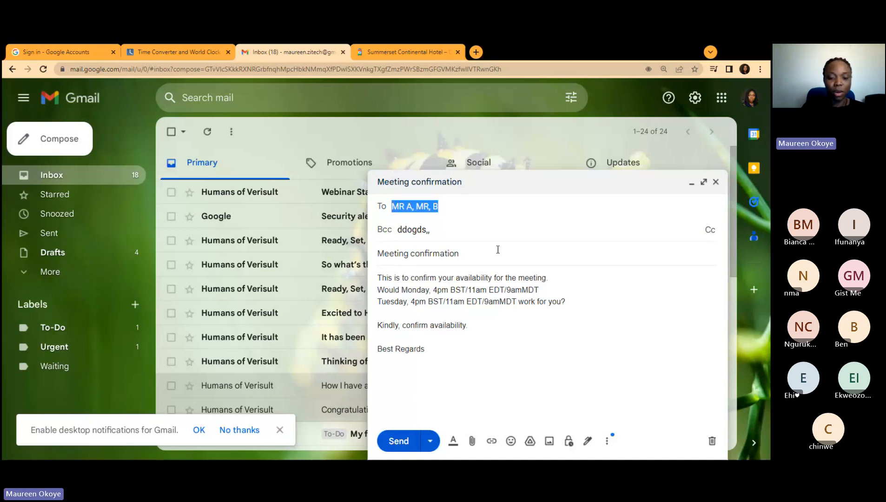
type("gdlwlh")
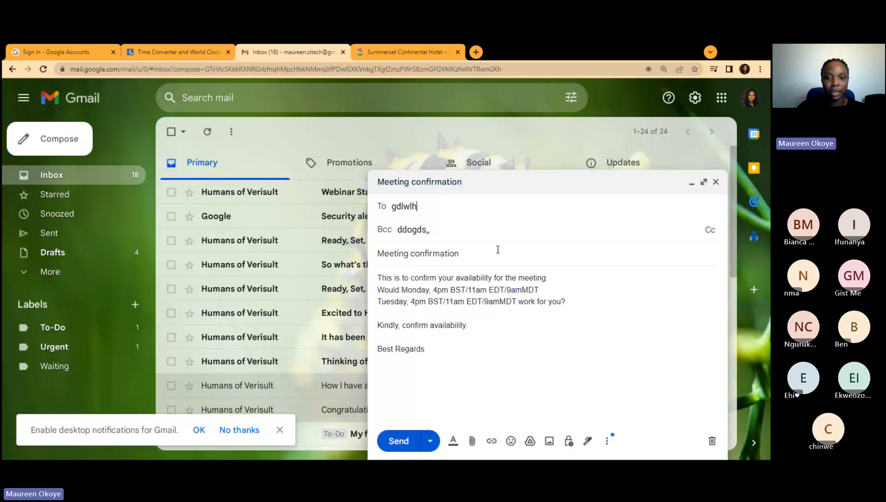
type("dj")
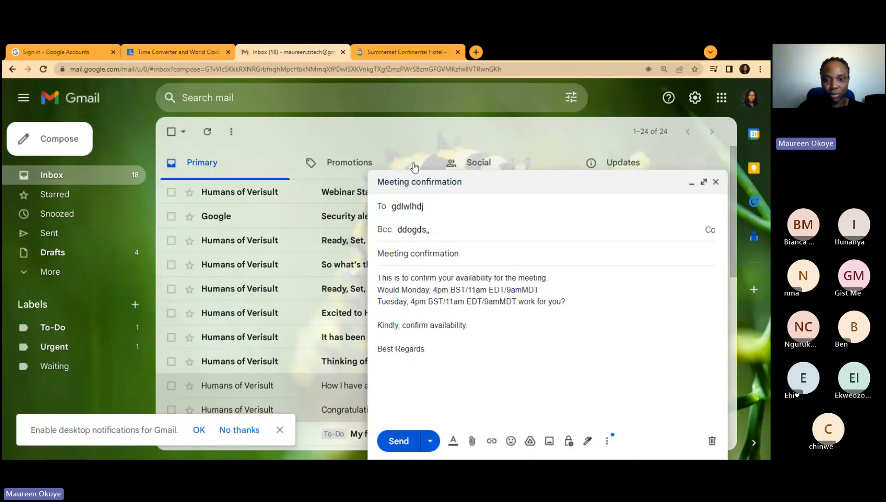
left_click_drag(431, 229, 389, 234)
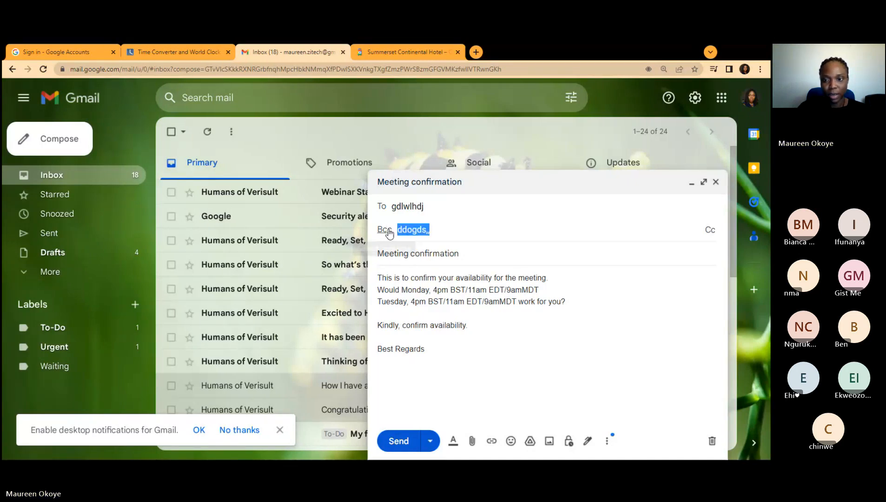
key("BackSpace")
left_click(385, 230)
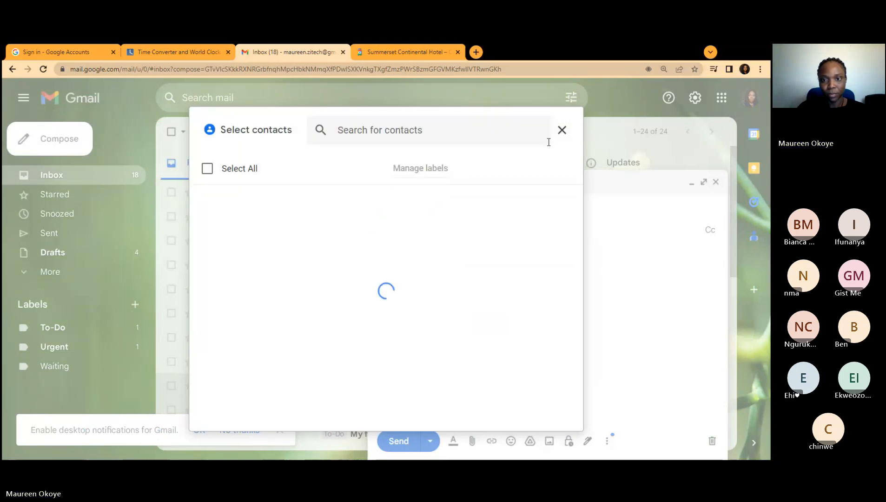
left_click(561, 131)
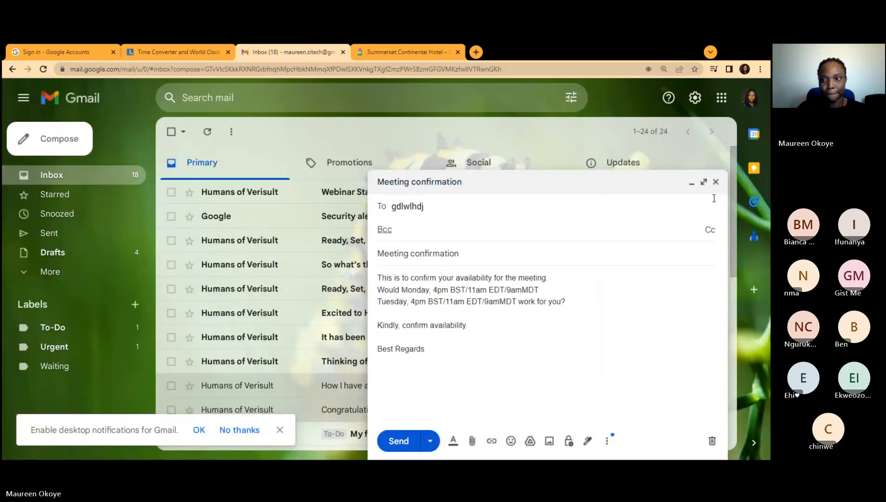
left_click(716, 182)
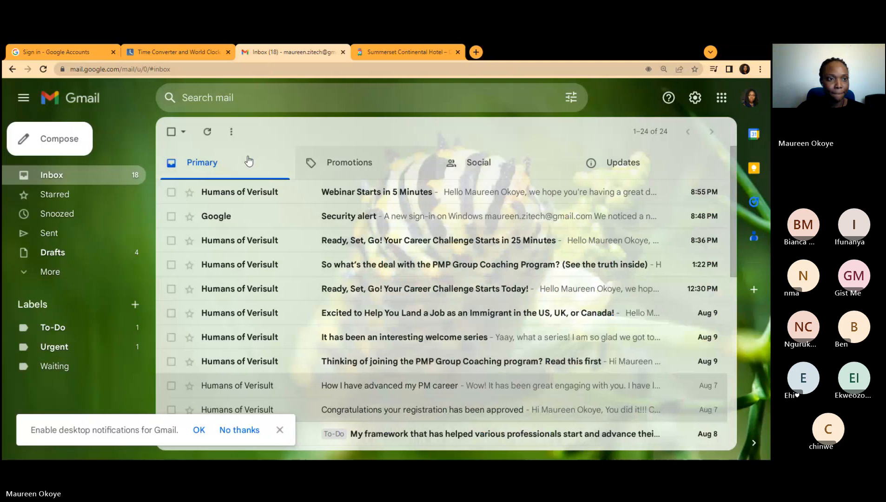
Step: Compose a new email with placeholder recipients and the subject 'hotel wedding hall confirmation'
left_click(38, 126)
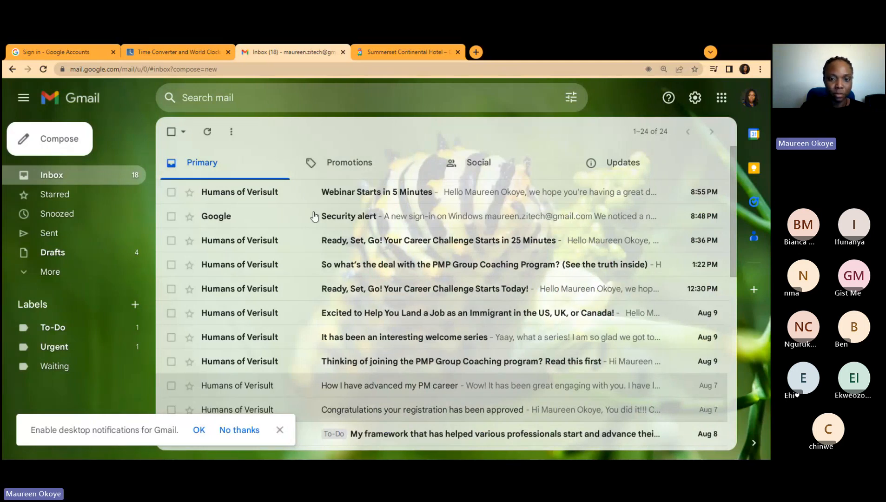
type("shkfli,s")
key("alt")
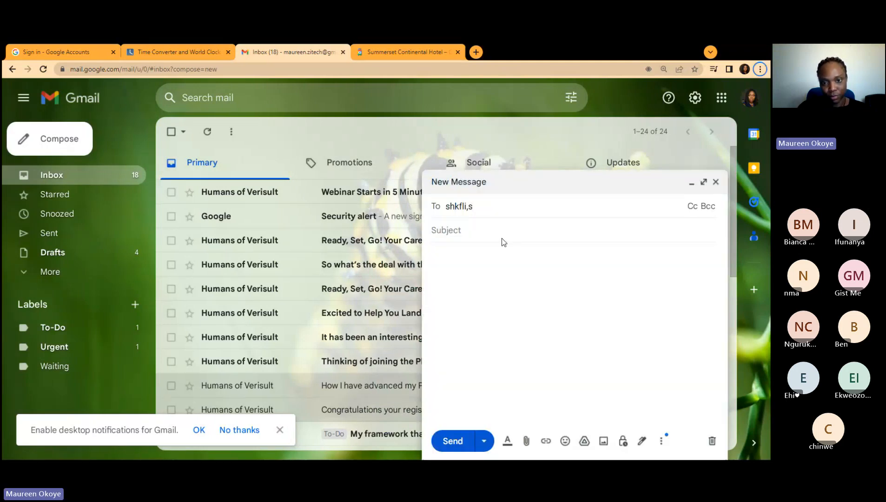
left_click(460, 234)
type("h")
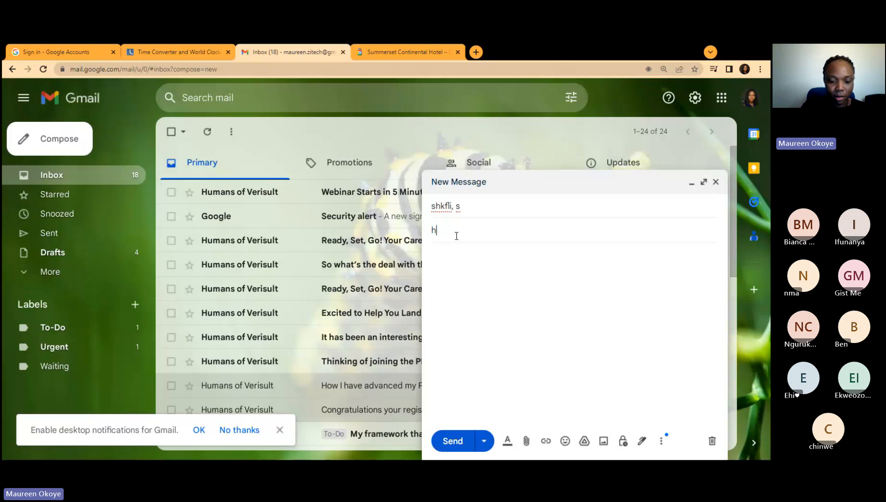
type("otel")
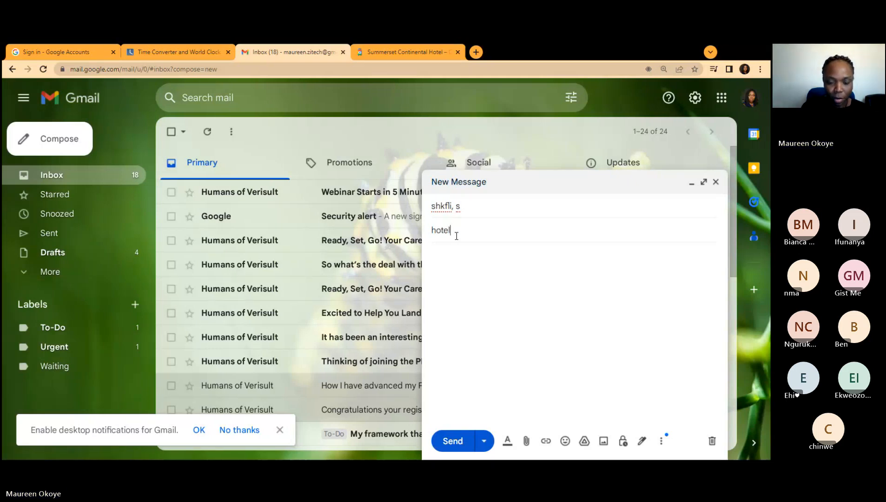
type(" wedd")
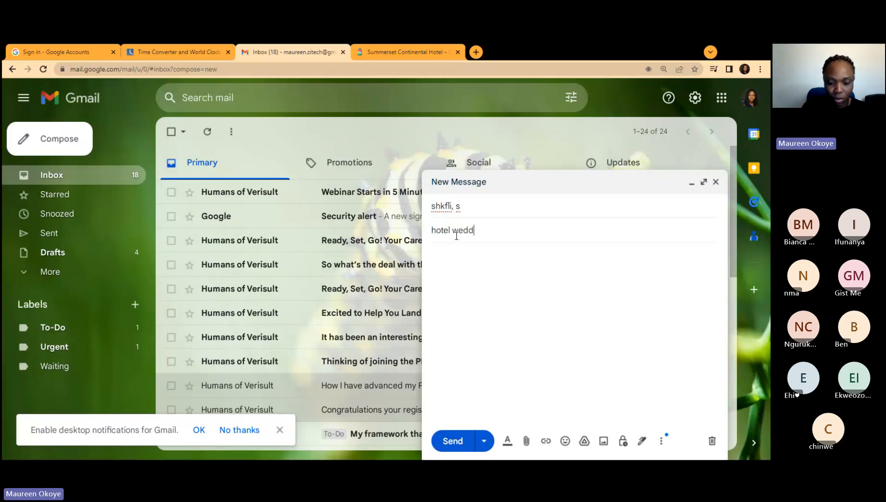
type("ing ha")
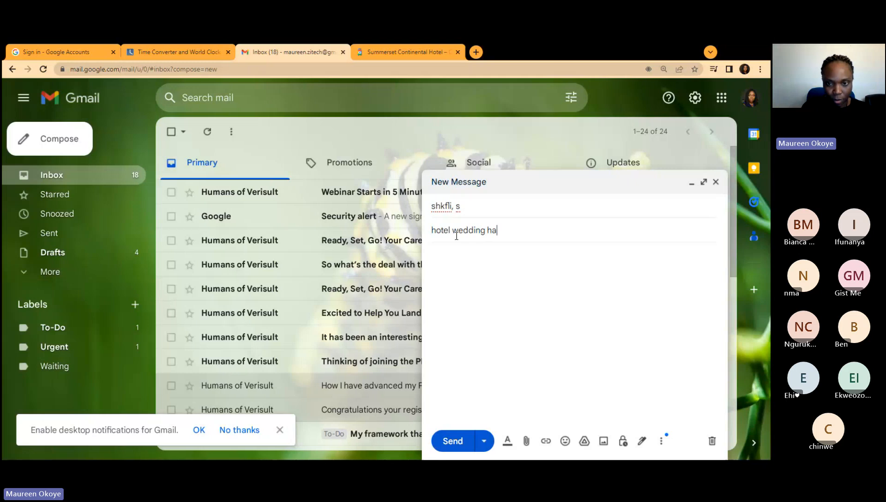
type("ll confirm")
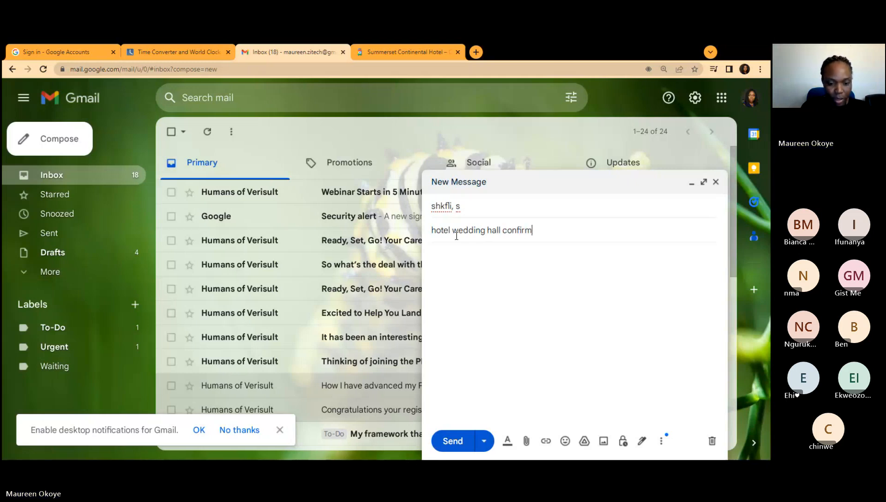
type("ation")
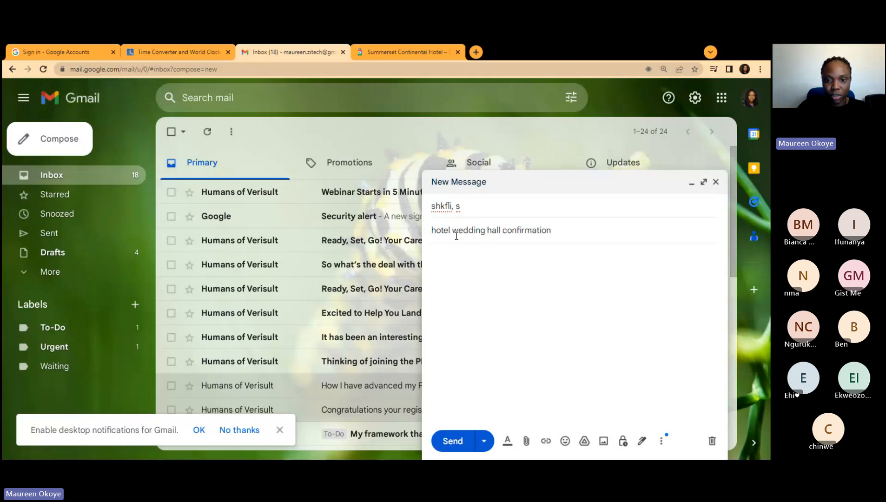
left_click(453, 249)
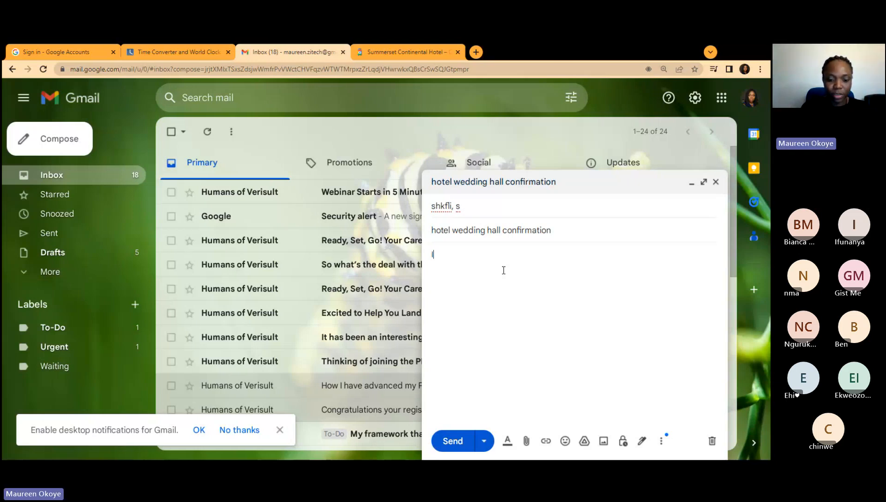
Step: Write 'have found hotels based on your preference' and list frasersuite.com and summerset.com on separate lines
type("have found hotels ")
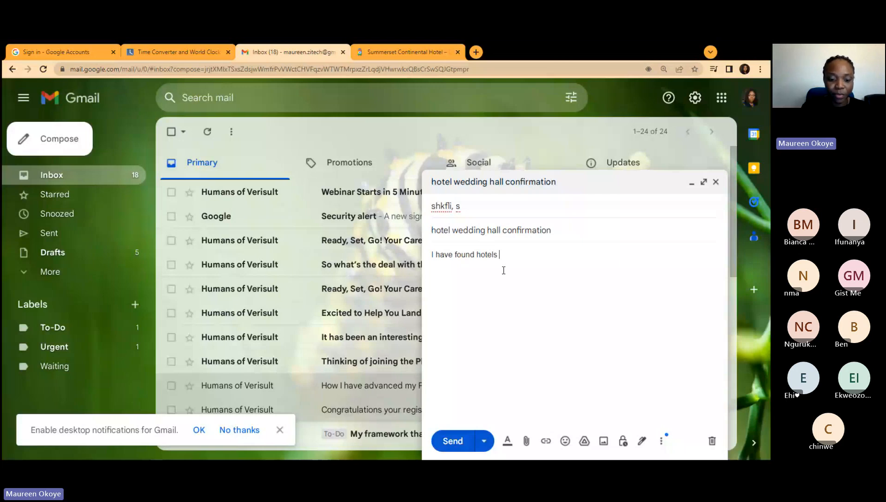
type("based on your ")
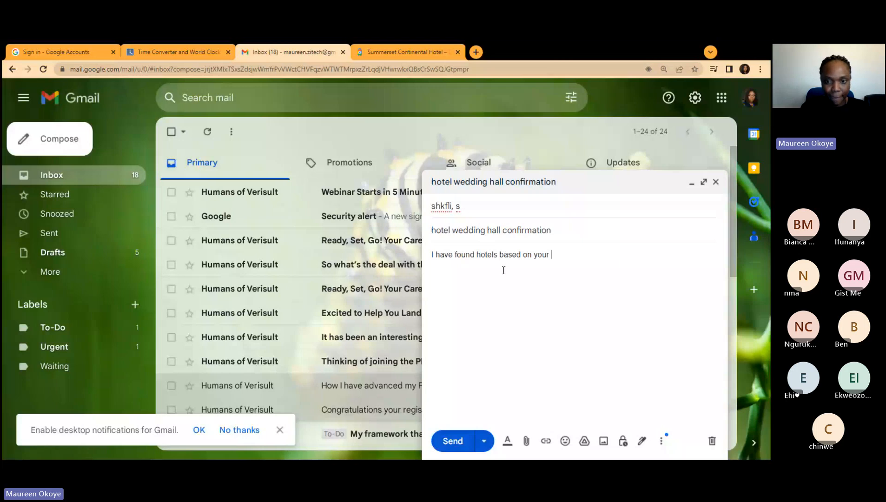
type("preference")
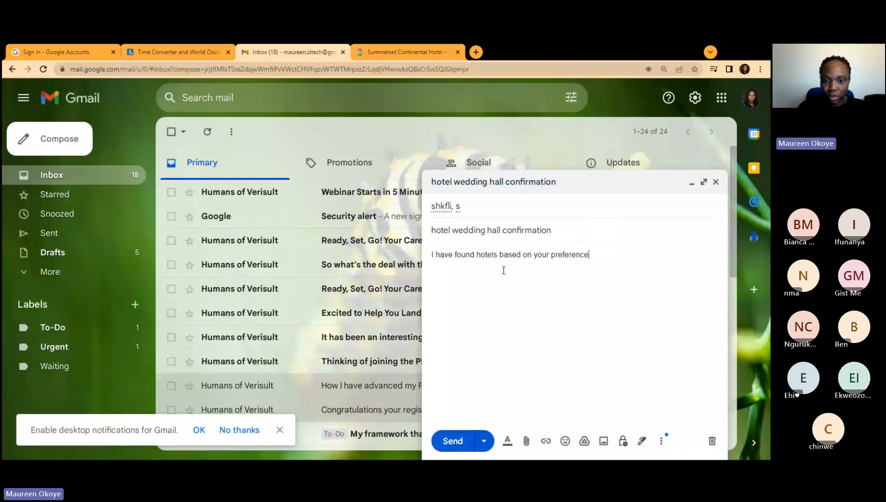
left_click(467, 281)
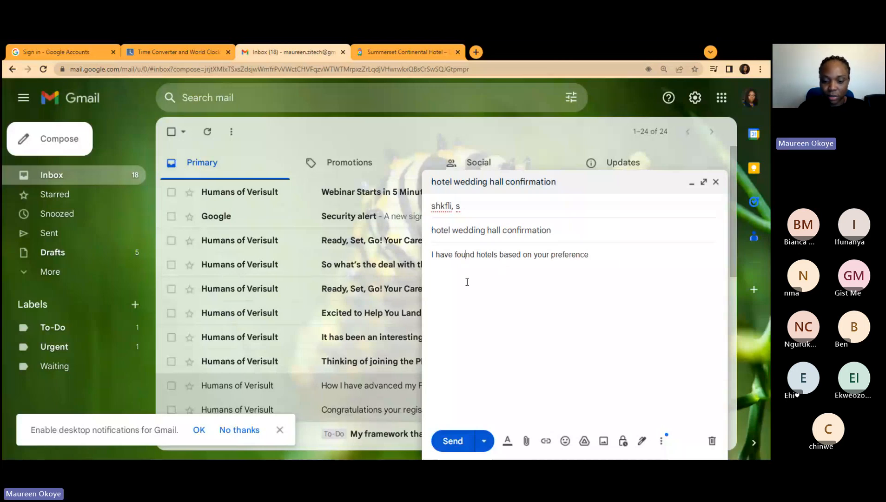
left_click(621, 266)
key("Return")
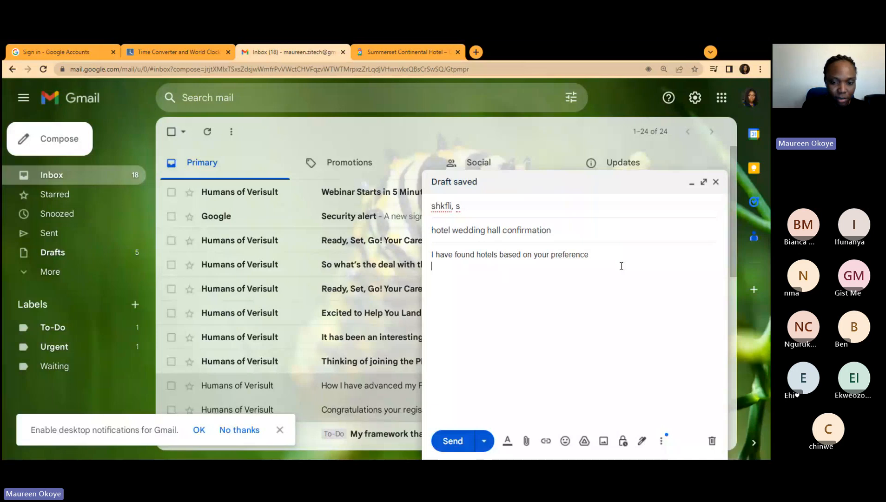
type("frasersu")
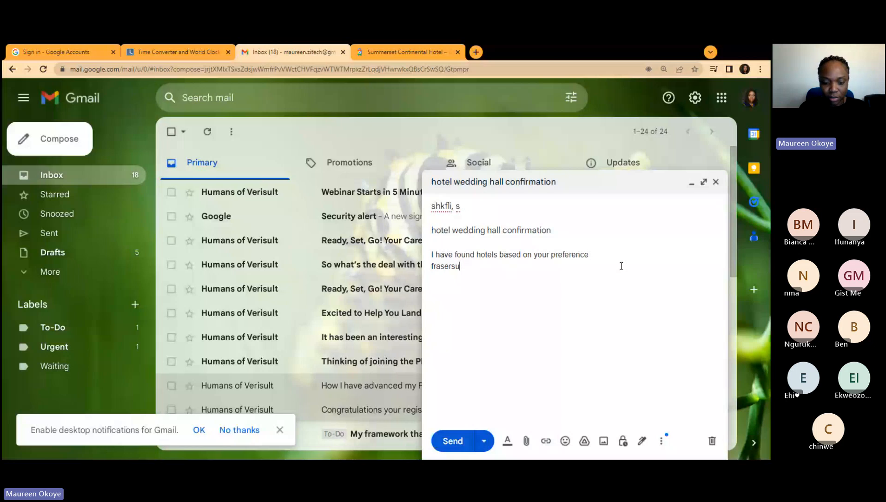
type("ite")
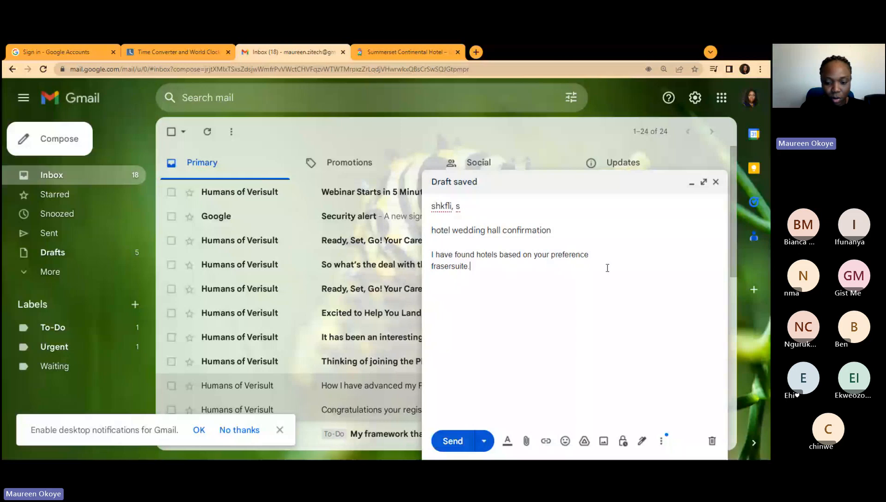
type("com")
key("Return")
type("summerset.com")
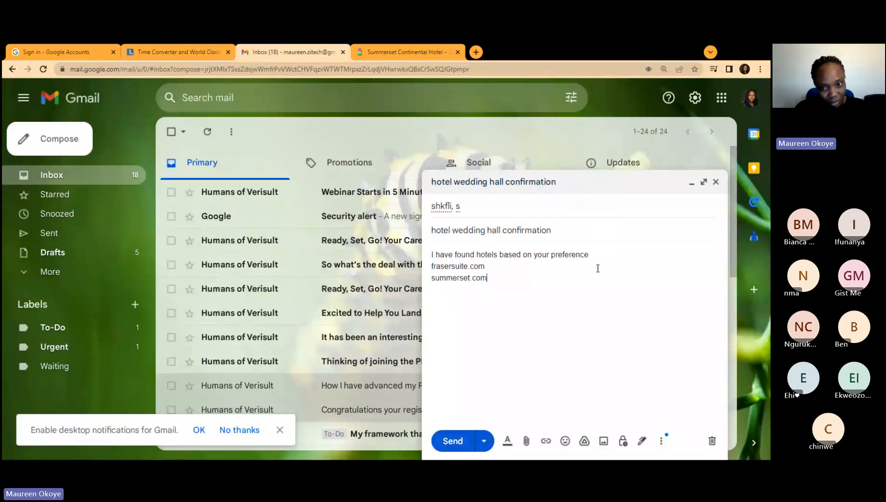
Step: Add 250pounds for 7-8 sept for hall to frasersuite.com and 200pound 7-8 for hall to summerset.com
left_click(515, 269)
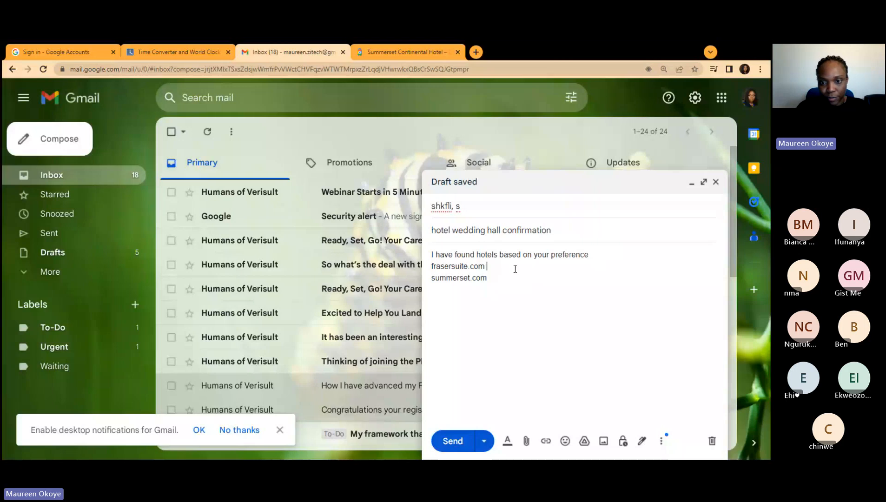
type("250pounds")
left_click(520, 277)
type("200pound")
left_click(529, 269)
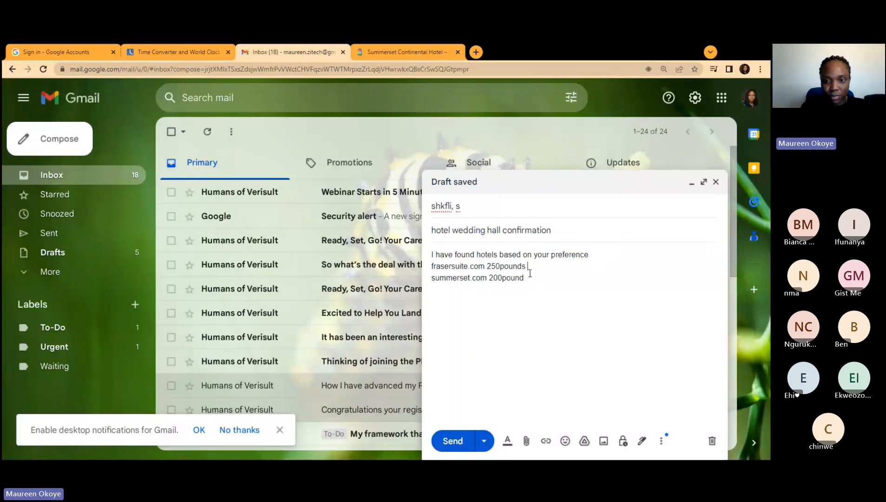
type("for 7-")
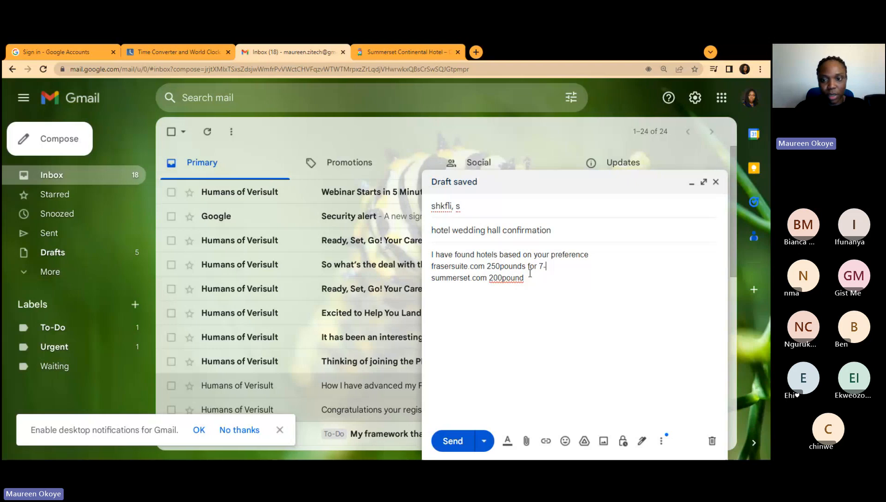
left_click(530, 278)
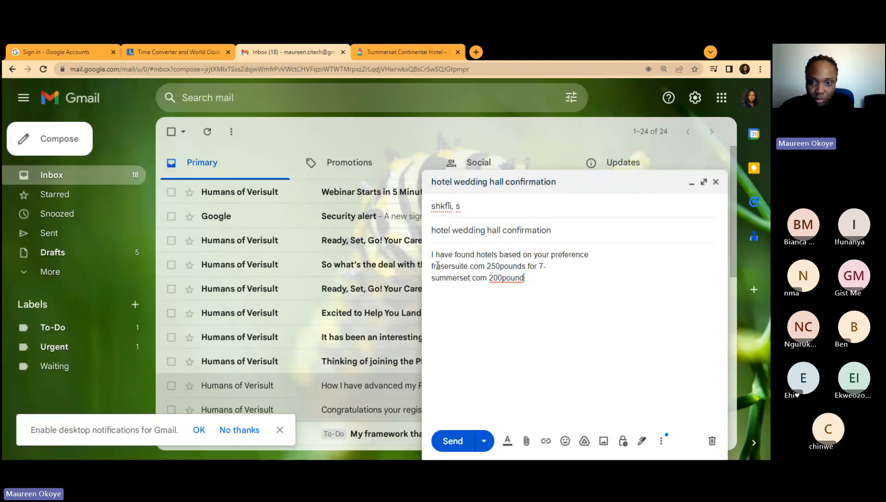
left_click(562, 270)
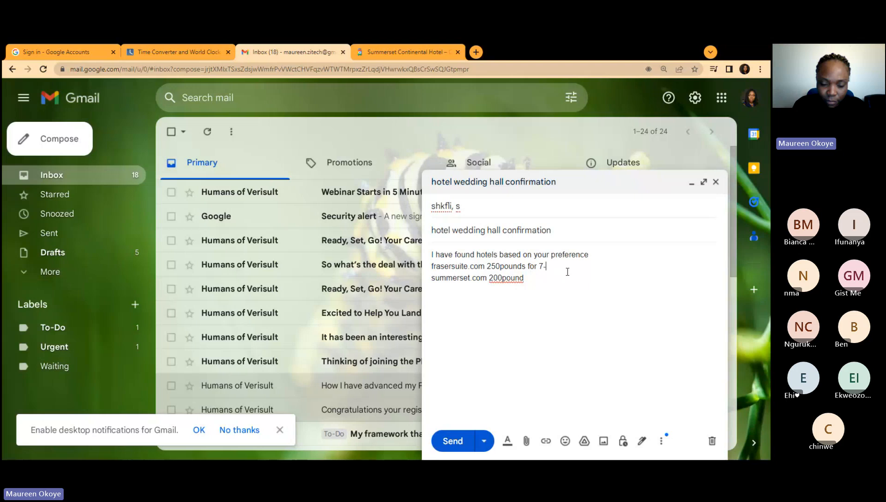
type("8 ")
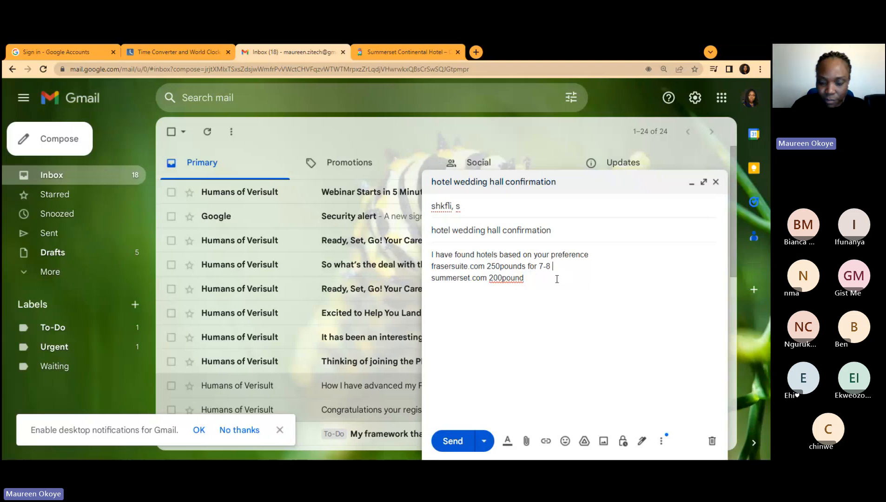
type("for hall")
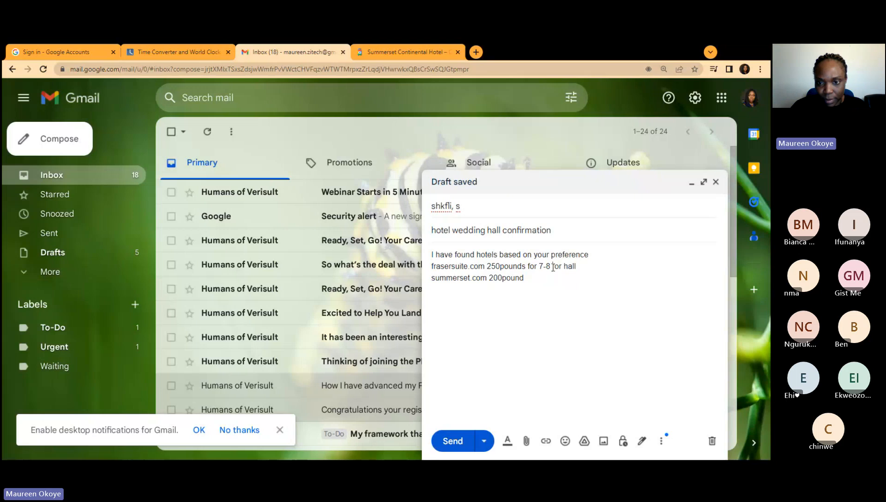
left_click(552, 267)
type("sept")
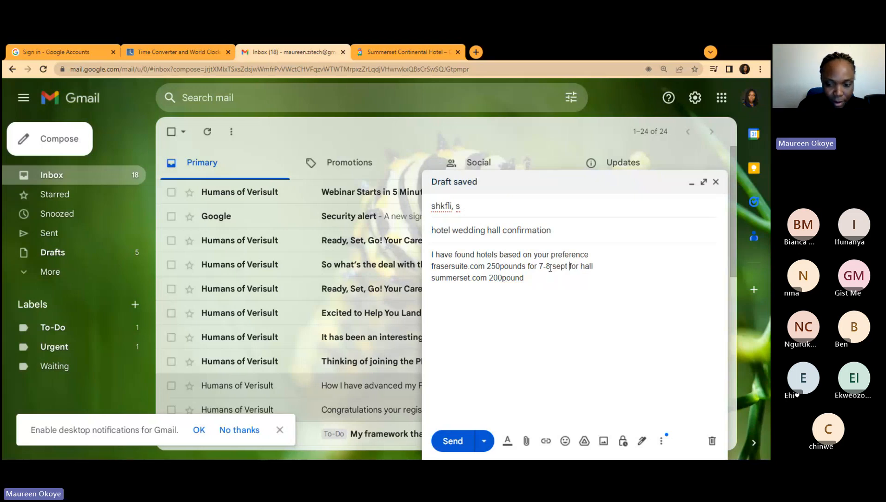
left_click(539, 278)
type("7")
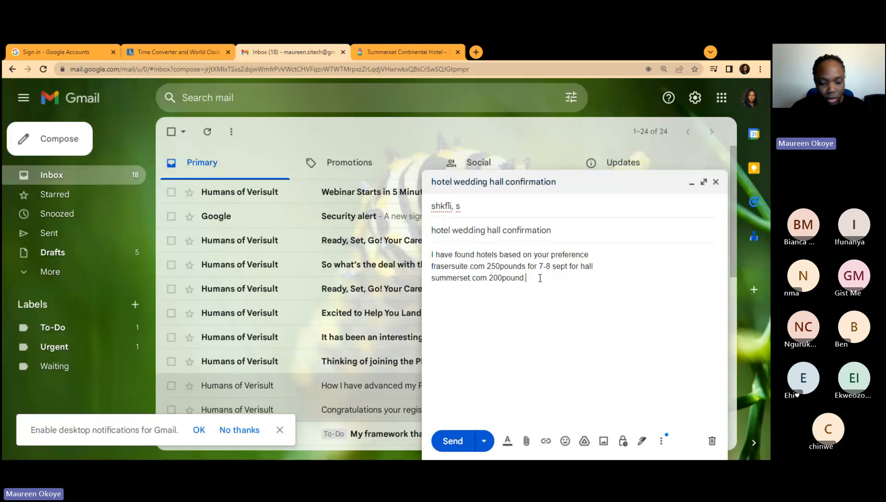
type("-8")
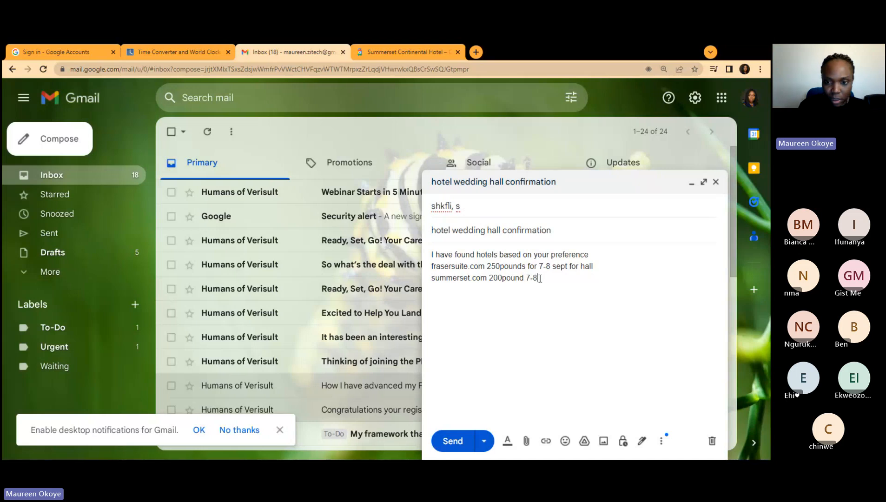
type(" for hall")
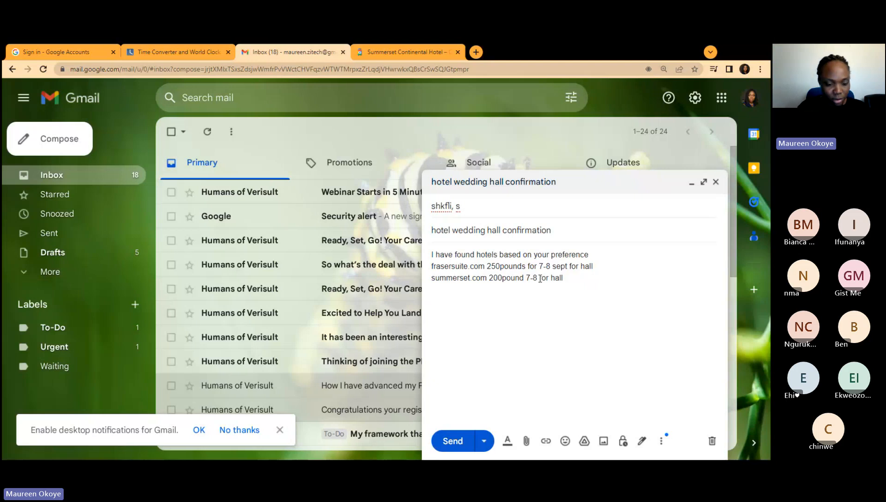
Step: Add a new line reading 'master room' below the hotel lines
key("Return")
type("roo")
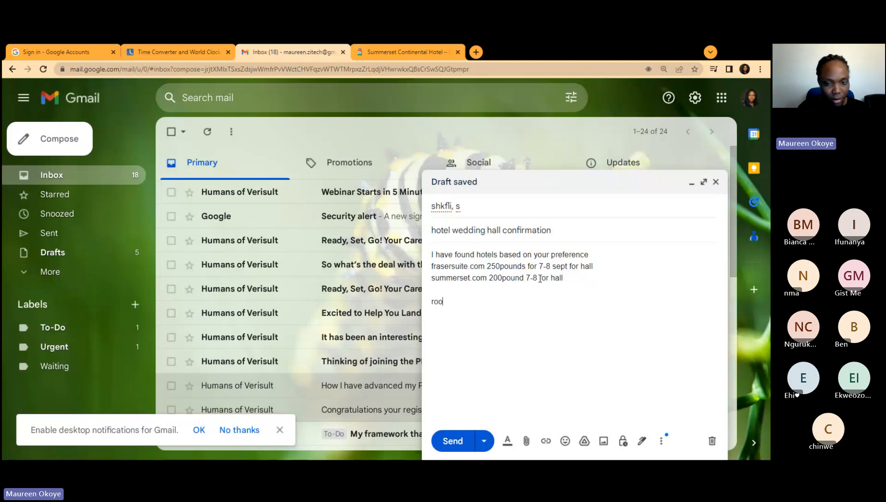
type("m")
key("BackSpace")
key("BackSpace")
key("BackSpace")
key("BackSpace")
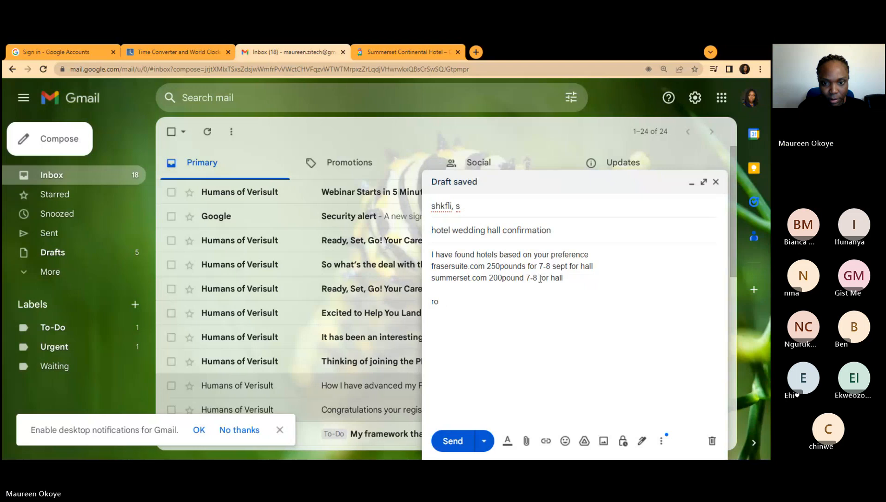
type("maste")
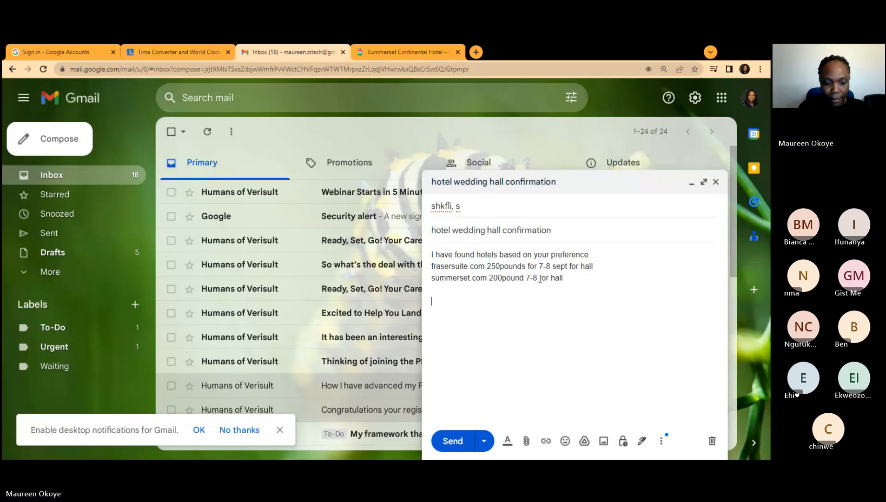
type("r room")
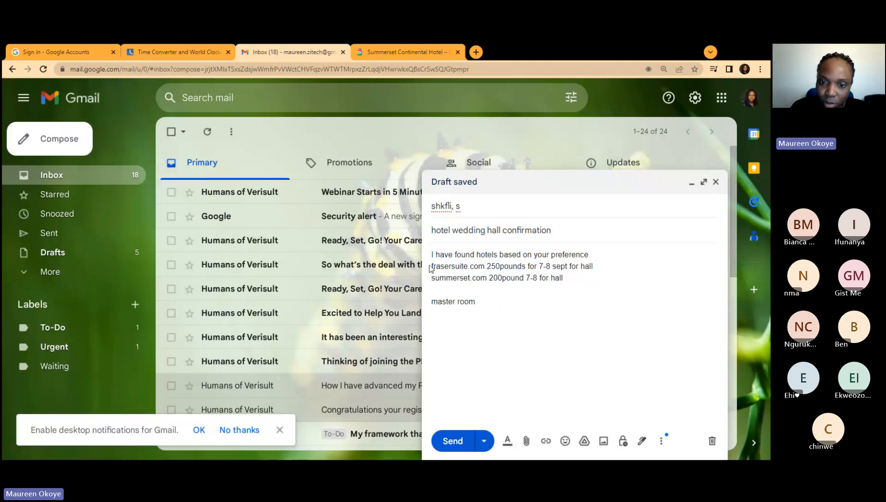
Step: Turn frasersuite.com and summerset.com into web links and check the summerset.com link
left_click_drag(430, 266, 485, 270)
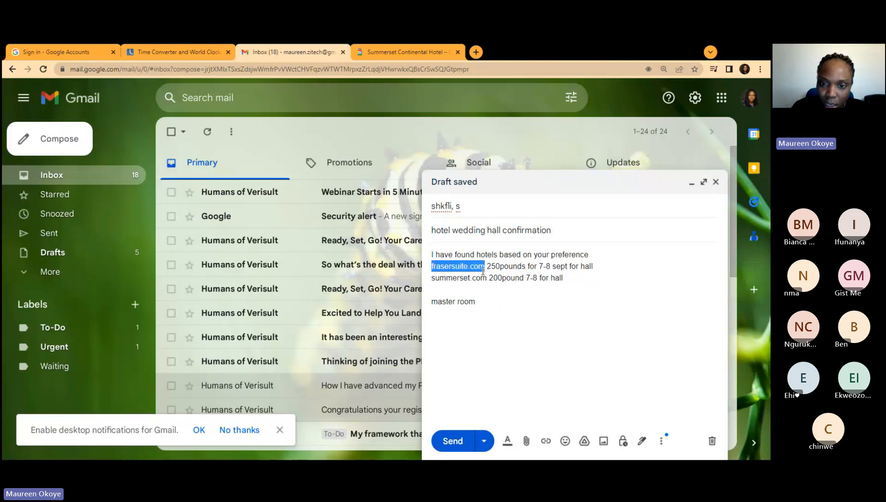
left_click(546, 439)
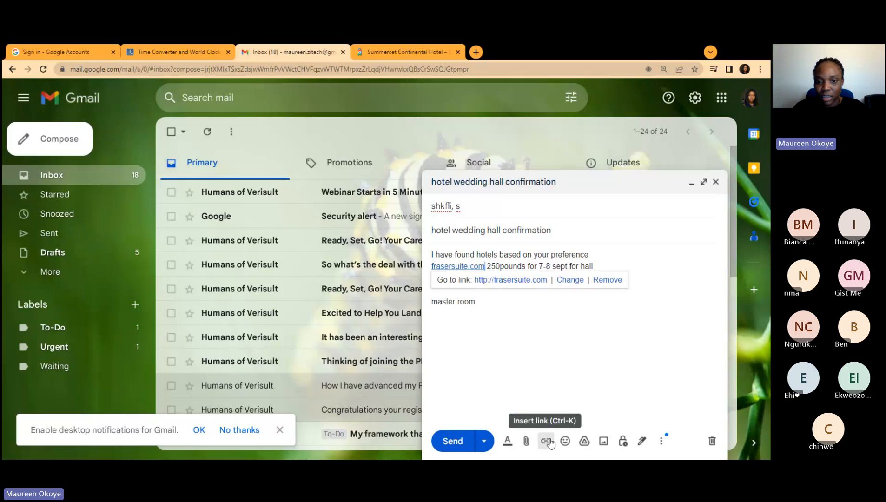
left_click(603, 358)
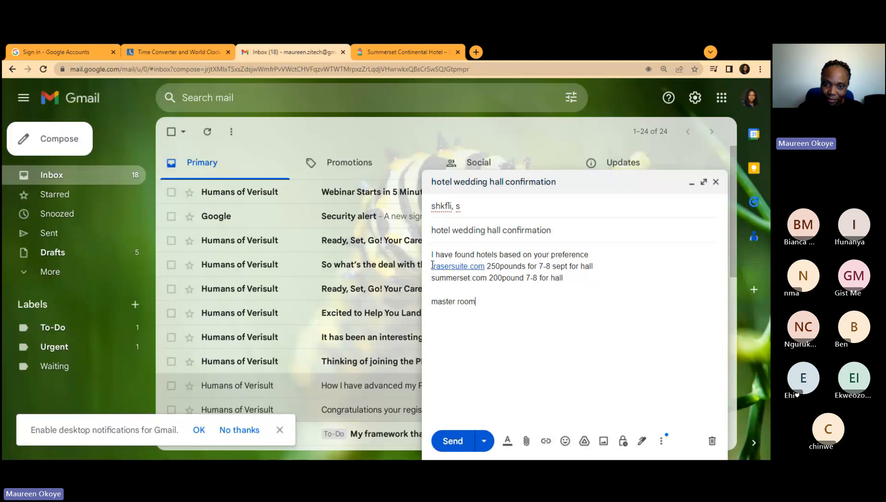
left_click_drag(433, 266, 486, 279)
left_click(529, 336)
left_click(545, 440)
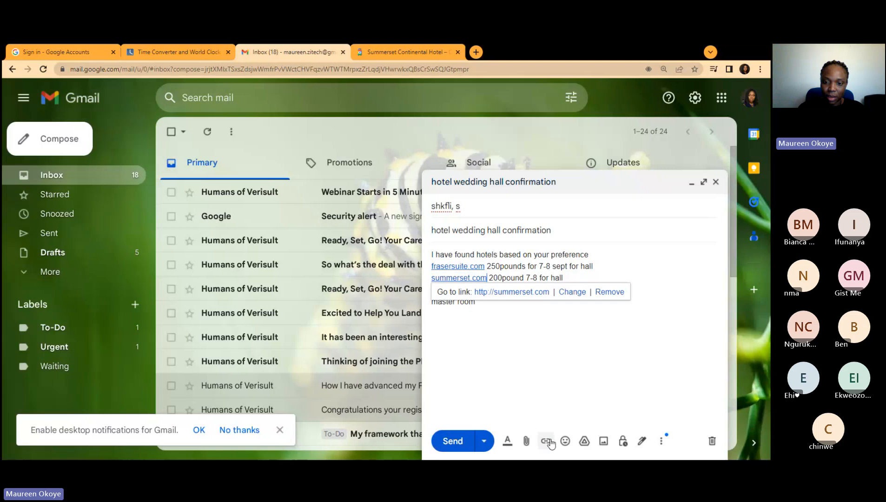
left_click(592, 386)
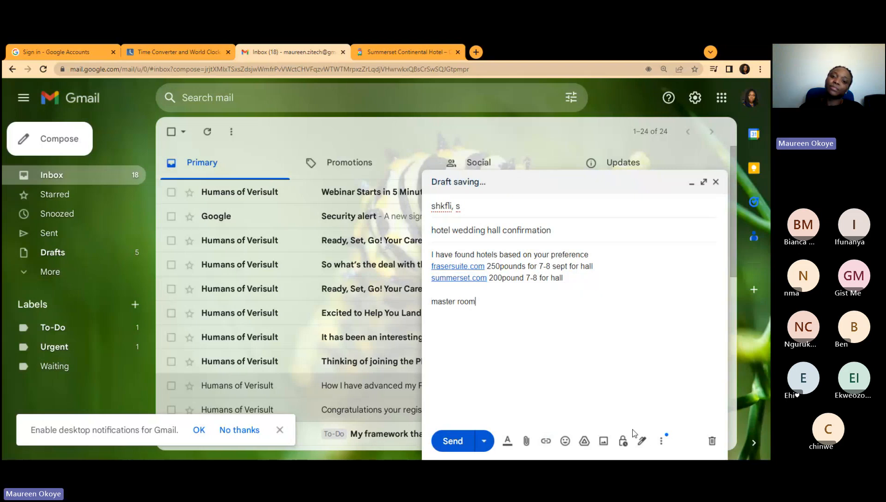
left_click(484, 278)
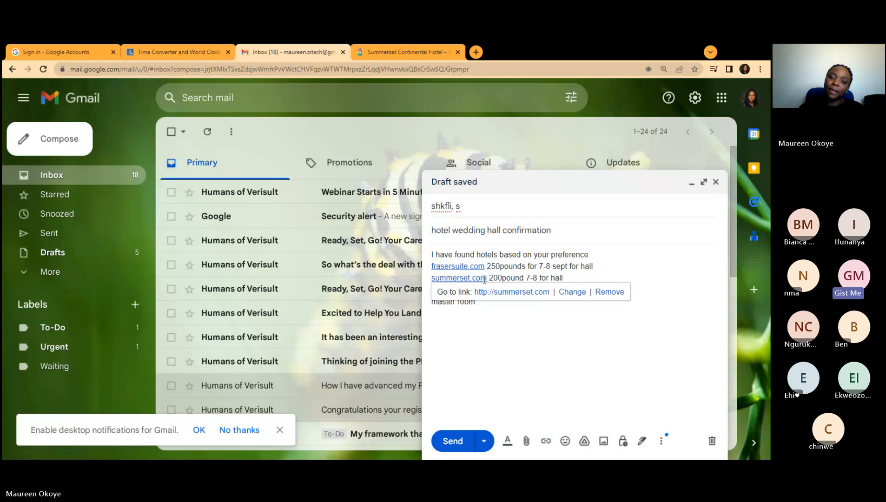
left_click(613, 364)
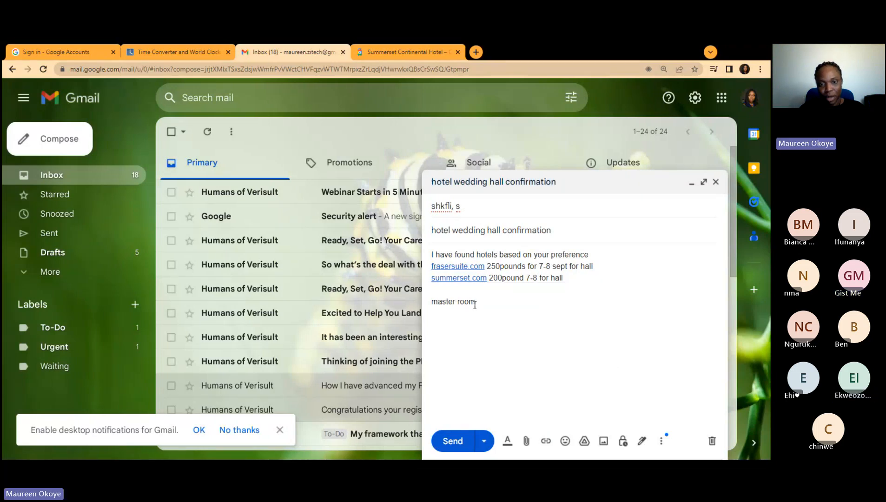
Step: Join 'master room' into 'masterroom' and select the word
left_click(457, 302)
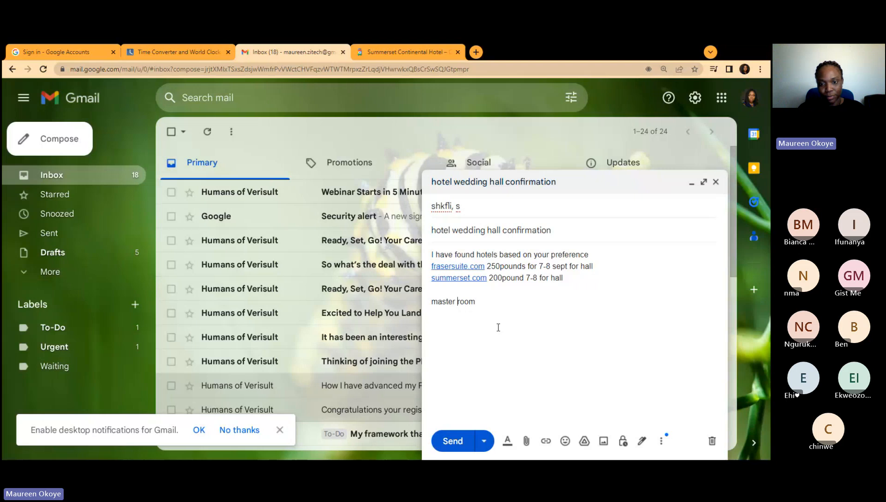
key("BackSpace")
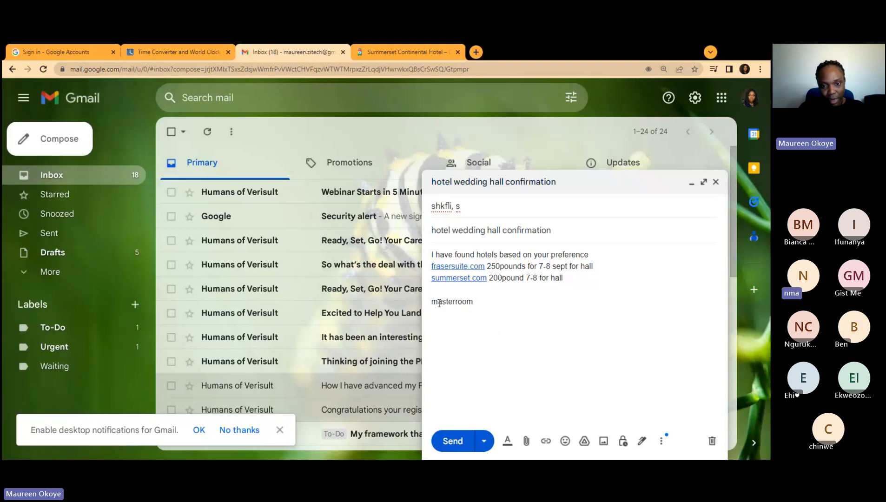
left_click_drag(432, 301, 478, 302)
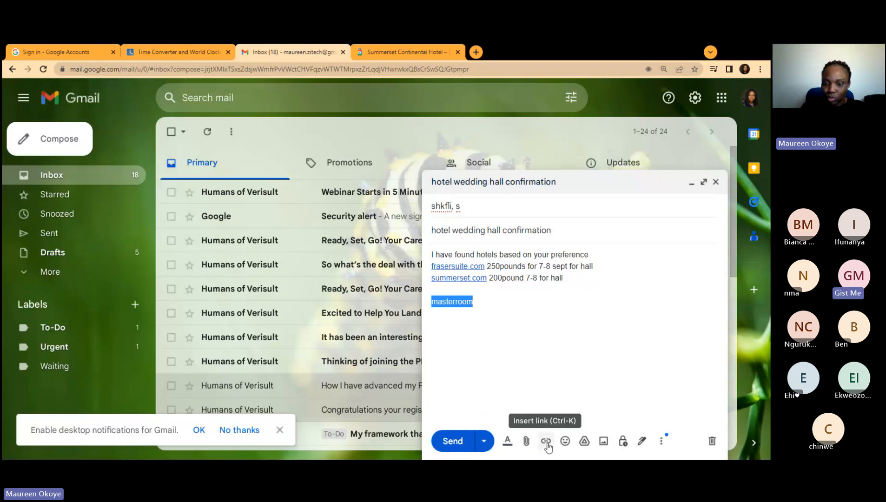
Step: Change masterroom to masterroom.com in the draft body and select it
left_click(546, 445)
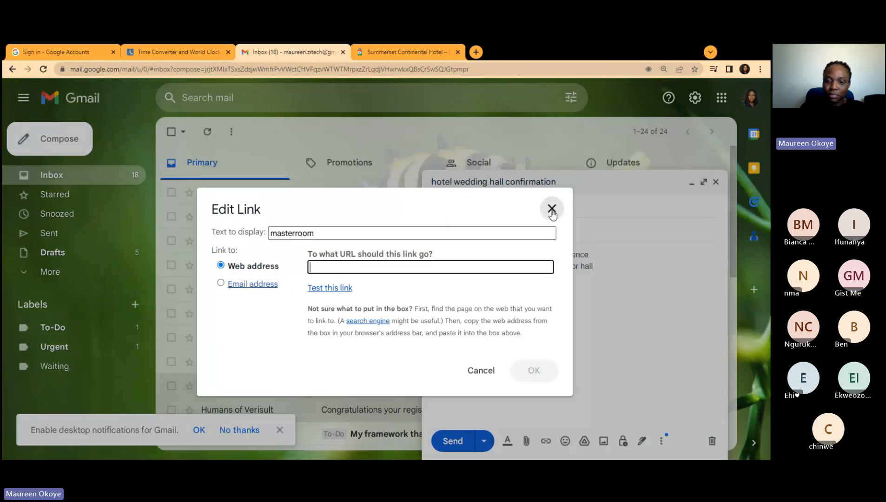
left_click(554, 208)
left_click(546, 442)
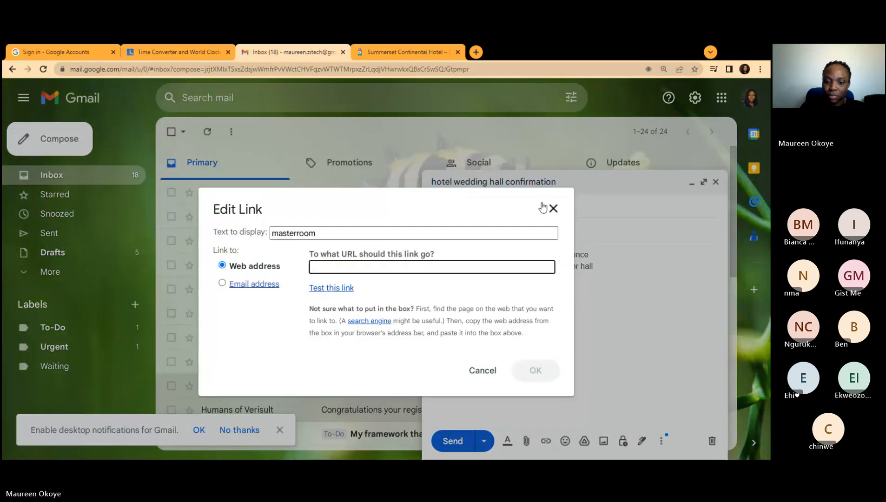
left_click(552, 208)
left_click(503, 300)
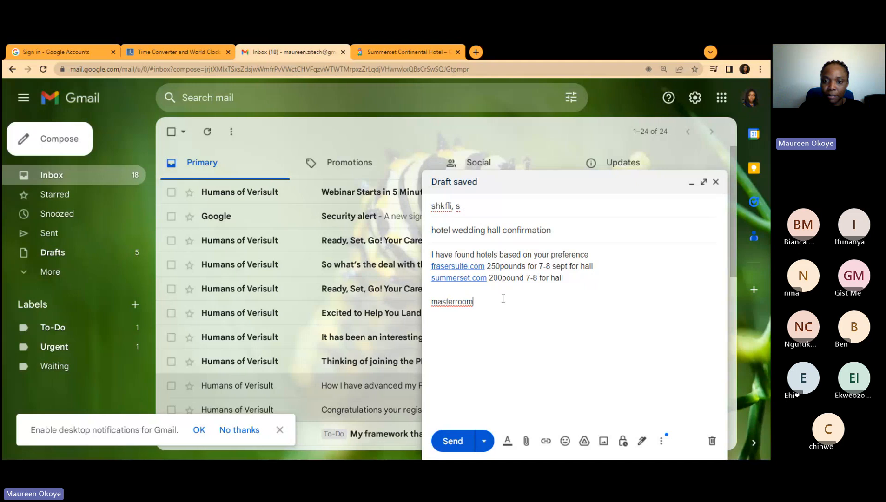
type(".com")
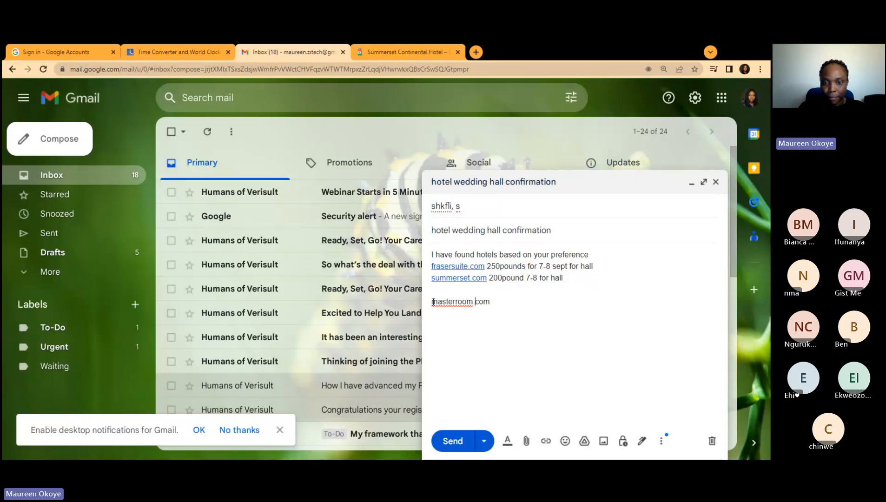
left_click_drag(431, 302, 494, 320)
Step: Make masterroom.com a link and close the hotel draft to save it
left_click(546, 440)
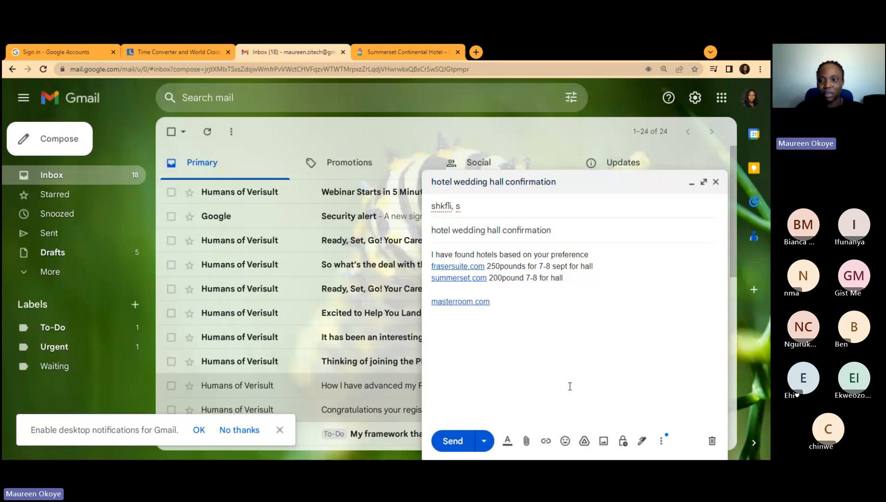
left_click(716, 183)
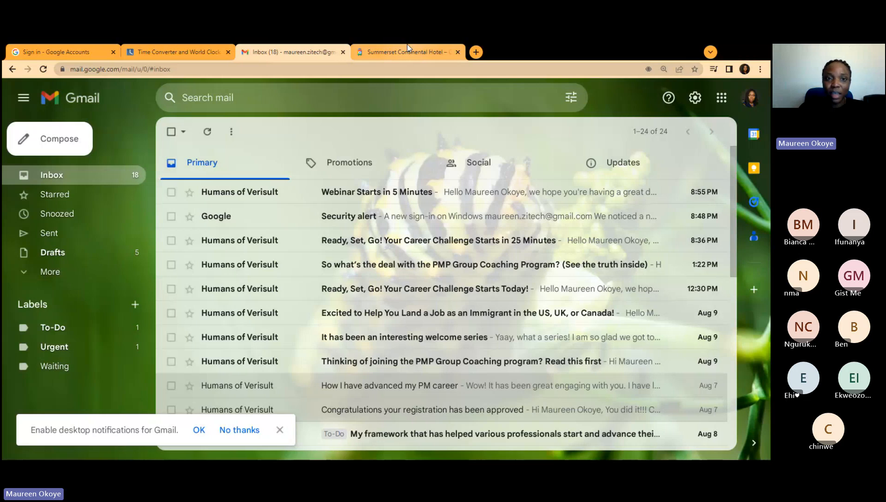
mouse_move(413, 47)
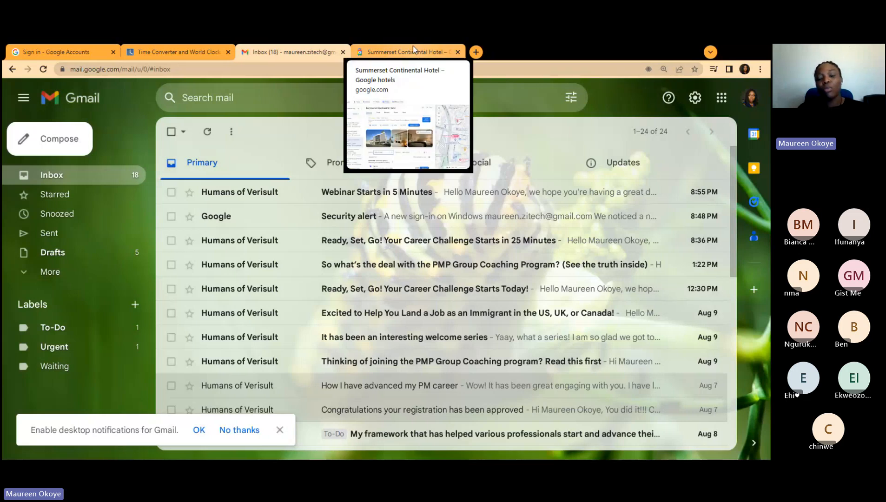
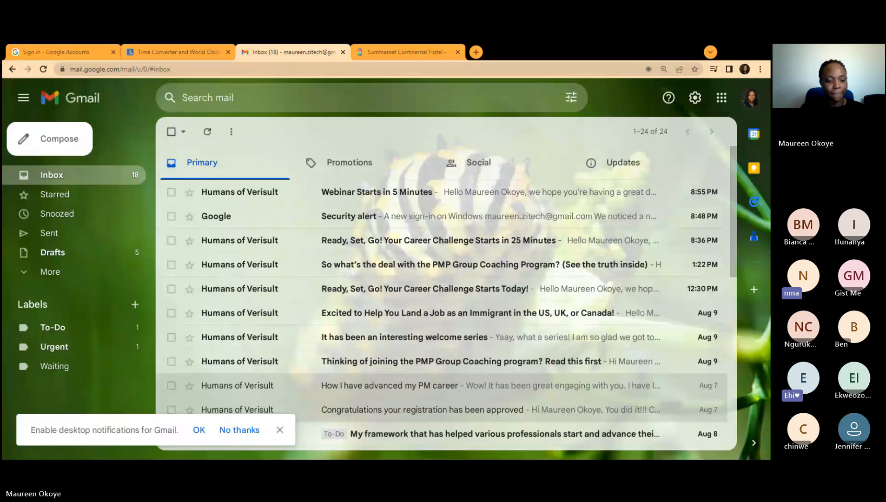
Step: Open a new Chrome tab, start typing 'c' in the address bar, and dismiss the suggestions
key("ctrl+t")
type("c")
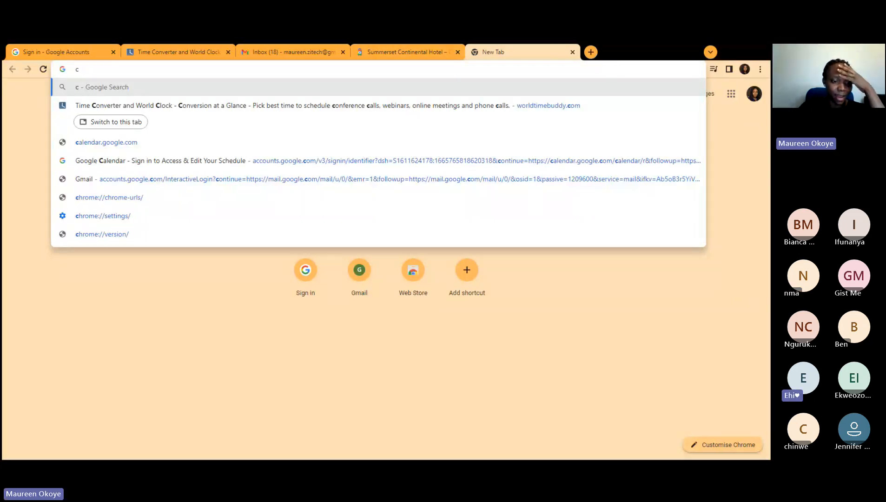
key("alt+Tab")
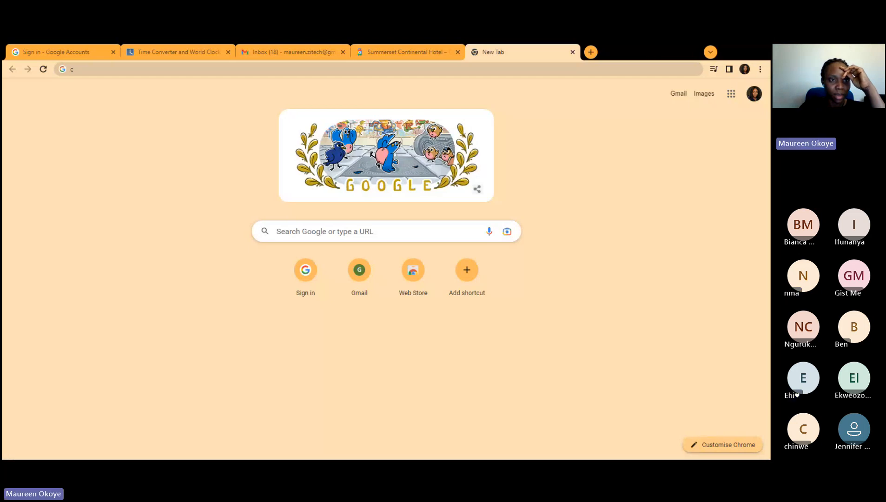
Step: Search Google for 'calendly' and open the 'Calendly: Free Online Appointment Scheduling Software' result
left_click(140, 69)
type("alendly")
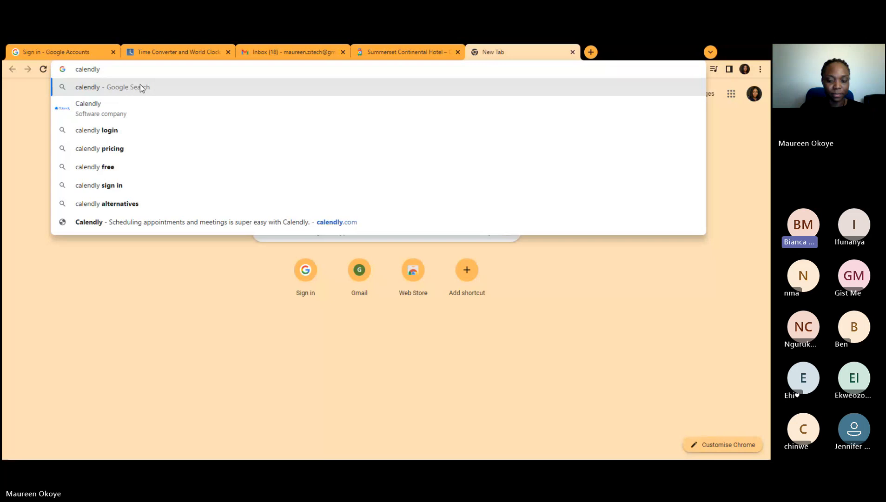
key("Return")
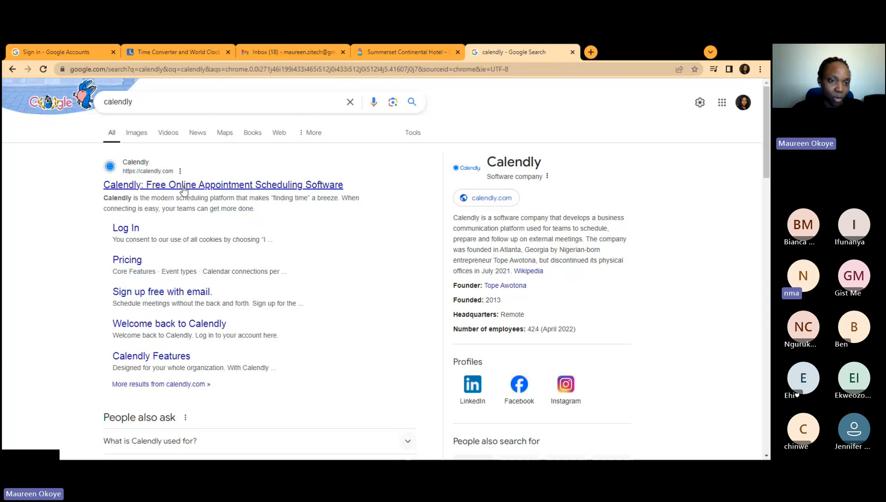
left_click(183, 187)
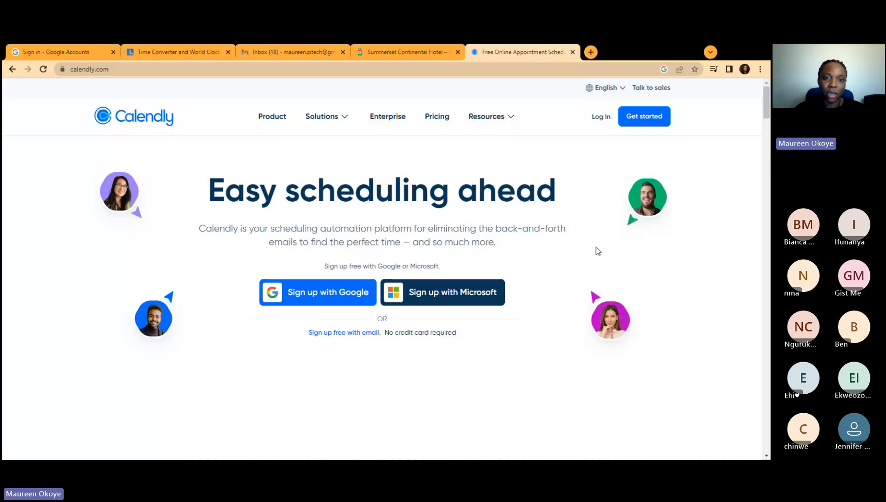
Step: Go to Calendly's login page, decline optional cookies, and switch to creating a new account
scroll(595, 249, "down", 2)
scroll(616, 235, "up", 2)
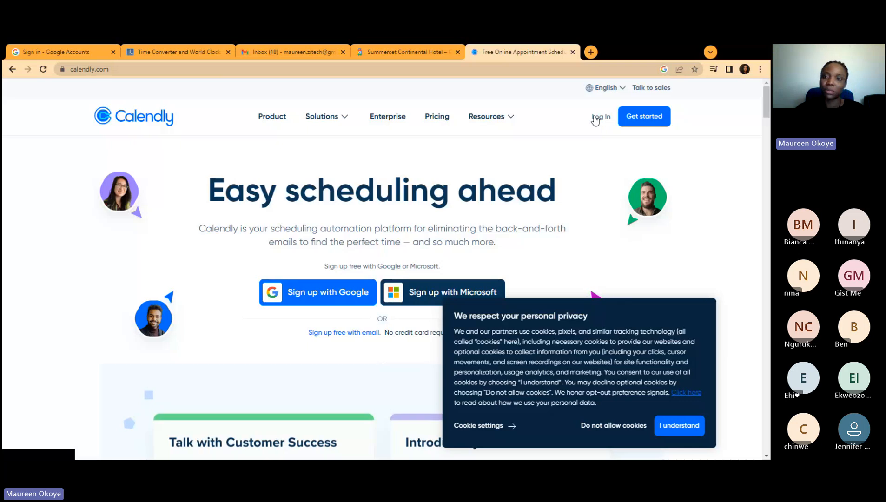
left_click(606, 118)
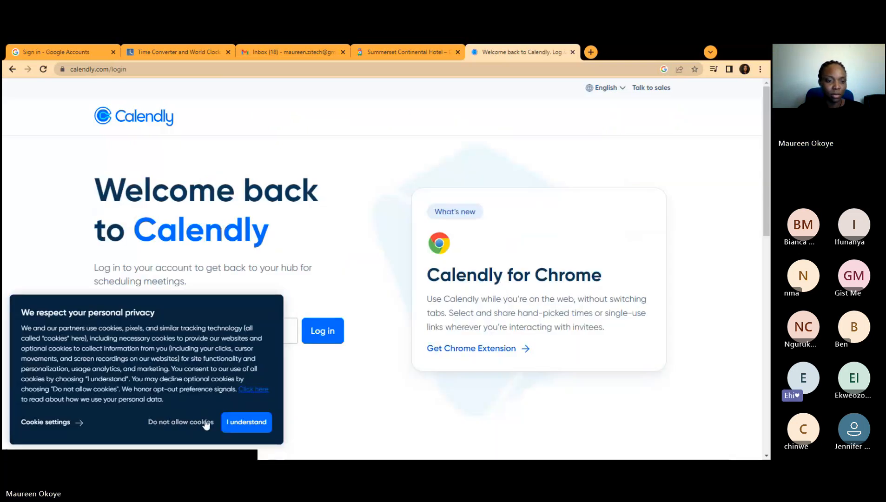
left_click(201, 423)
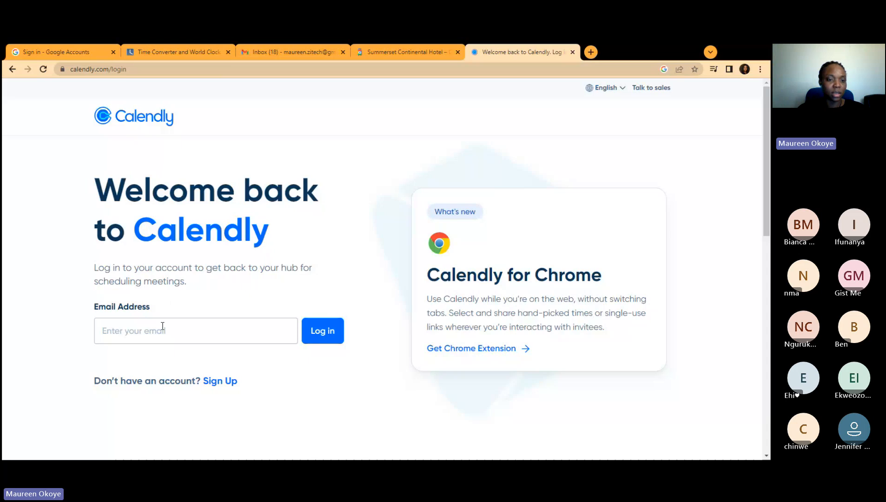
left_click(162, 326)
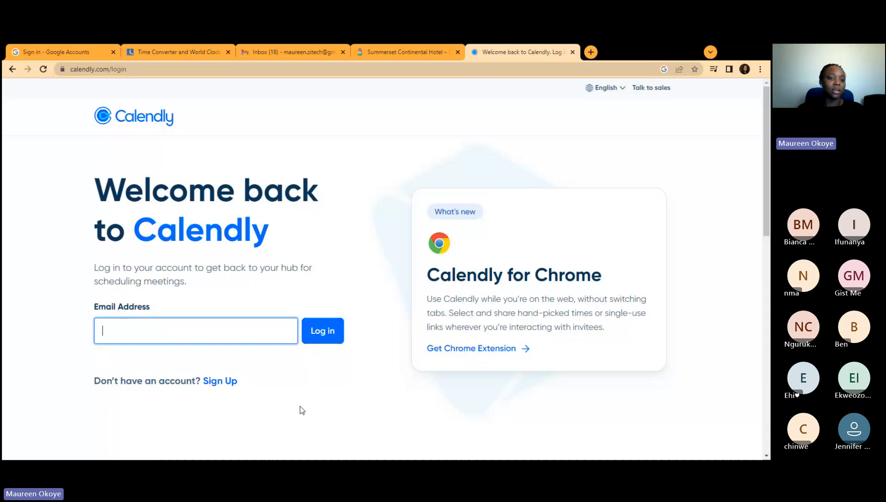
left_click(215, 382)
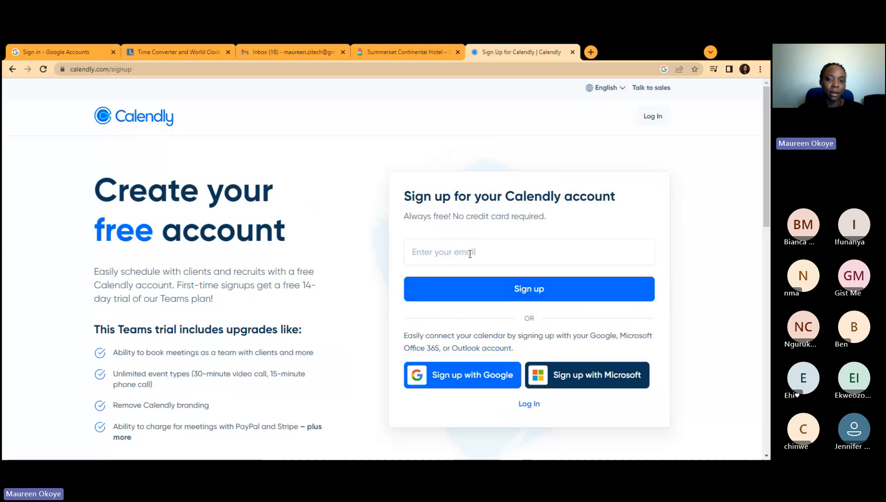
Step: Enter the work e-mail address on the sign-up form and submit it
left_click(469, 253)
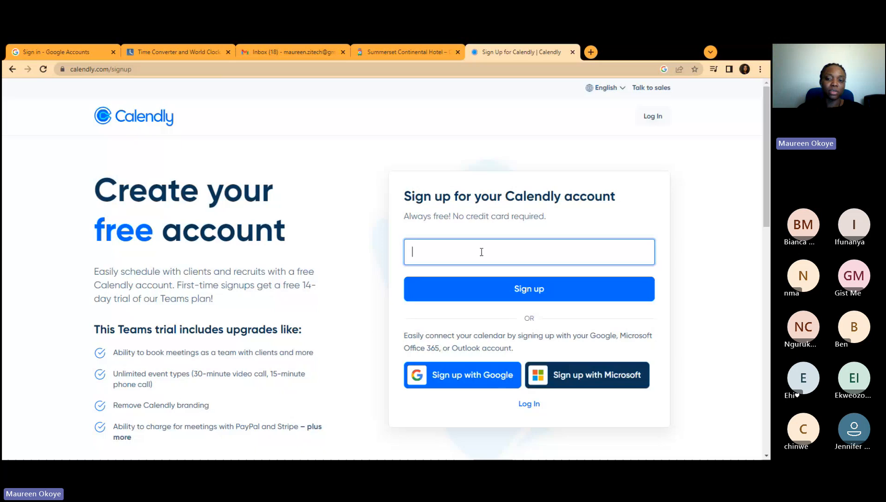
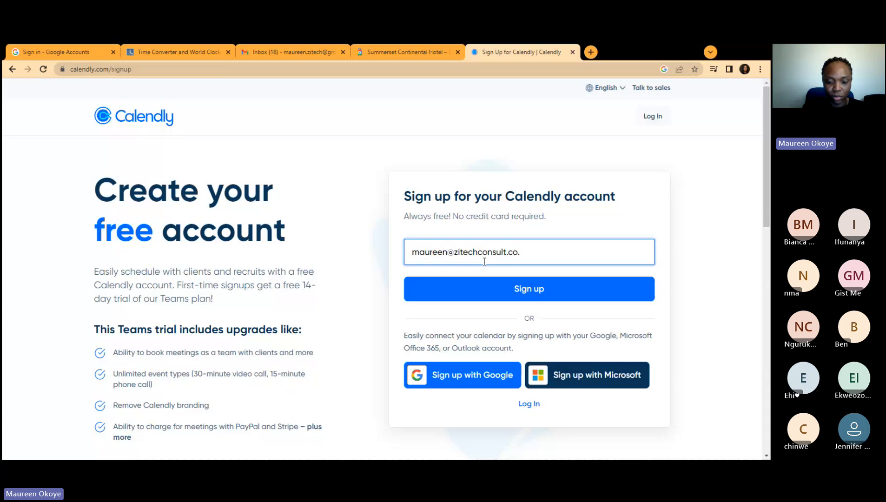
left_click(509, 296)
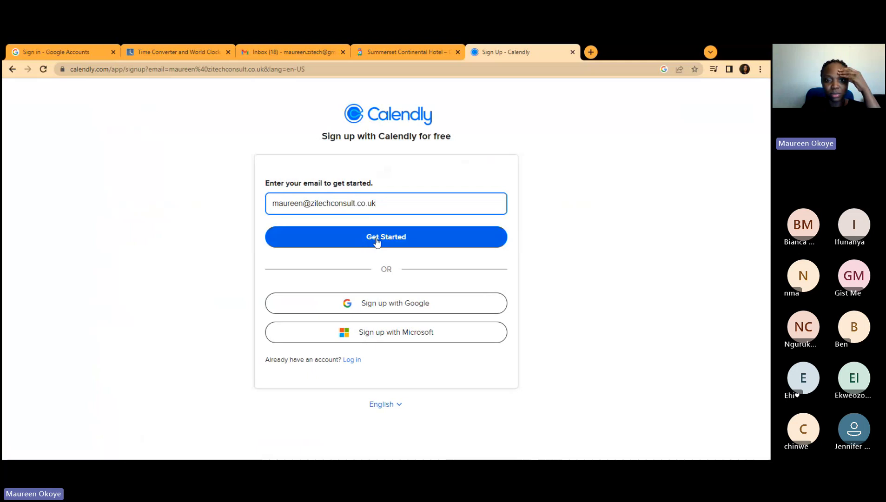
left_click(380, 241)
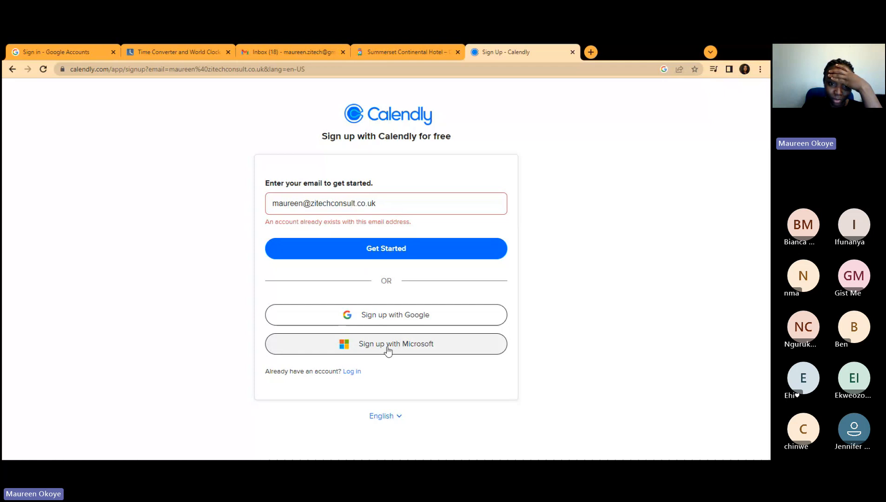
triple_click(388, 200)
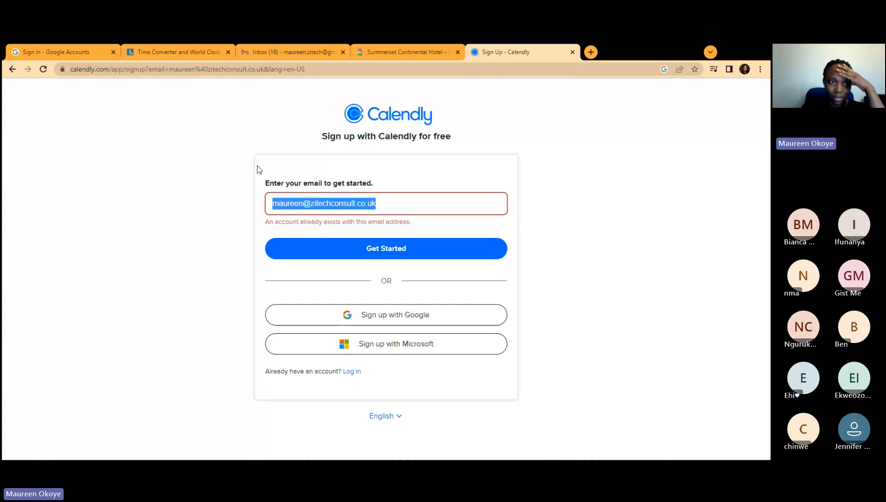
left_click(12, 69)
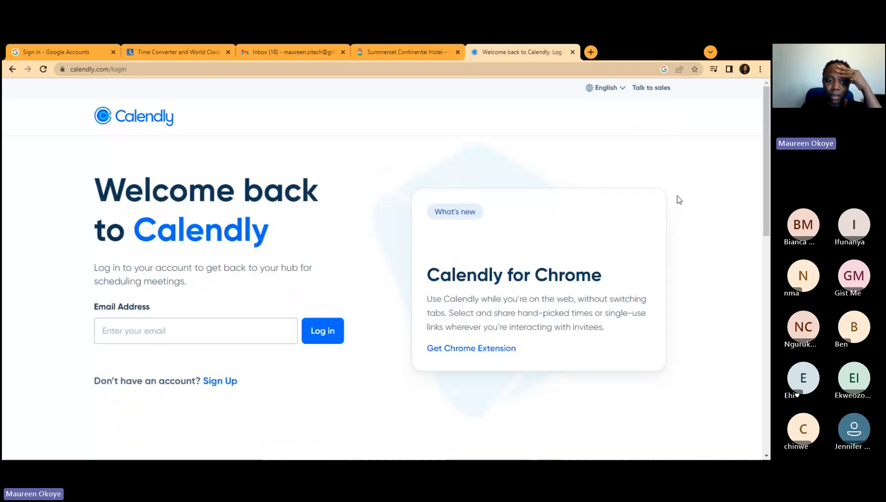
left_click(186, 337)
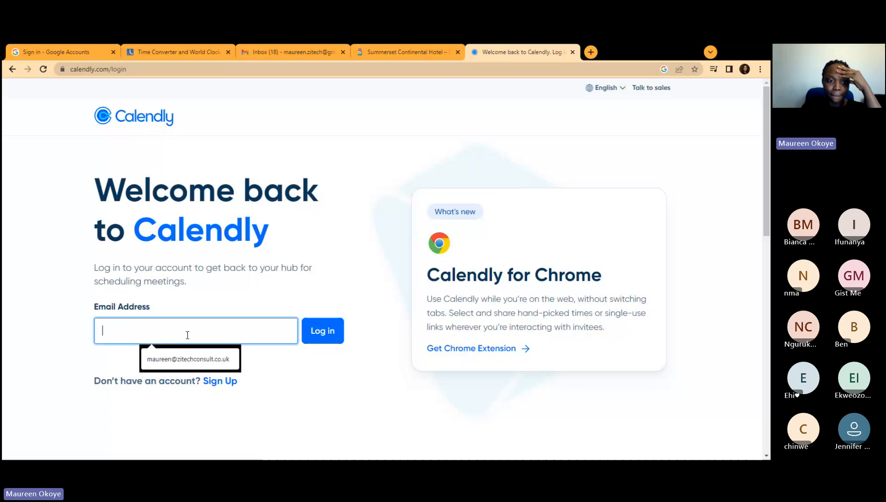
left_click(190, 359)
left_click(327, 332)
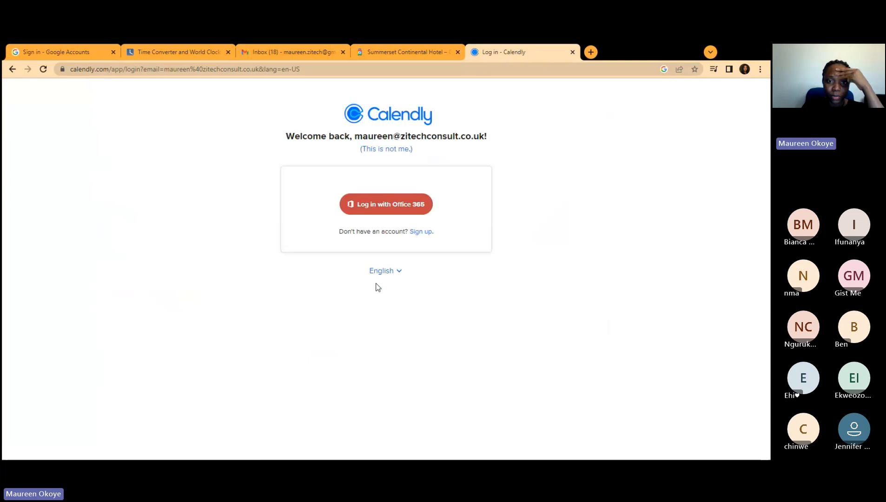
Step: Choose Calendly's 'Log in with Office 365' option to reach the Microsoft password page
left_click(391, 210)
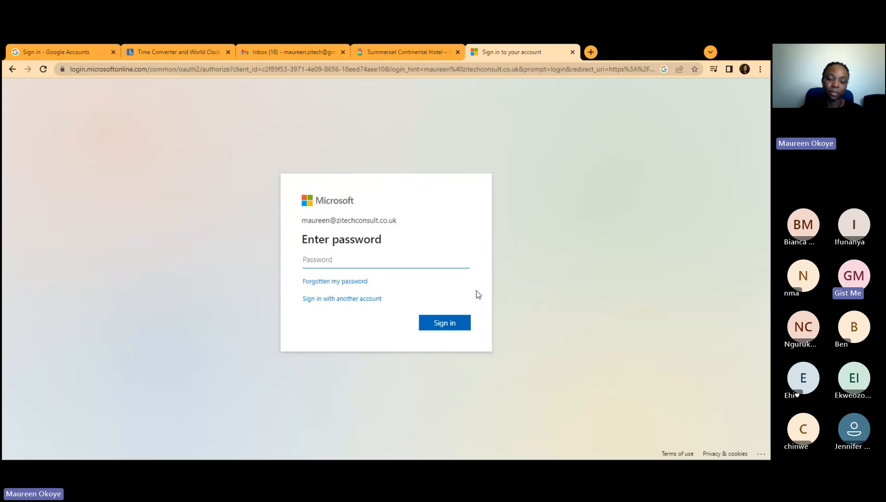
Step: Enter the account password, choose Never on Chrome's save prompt, and resubmit until sign-in succeeds
left_click(403, 257)
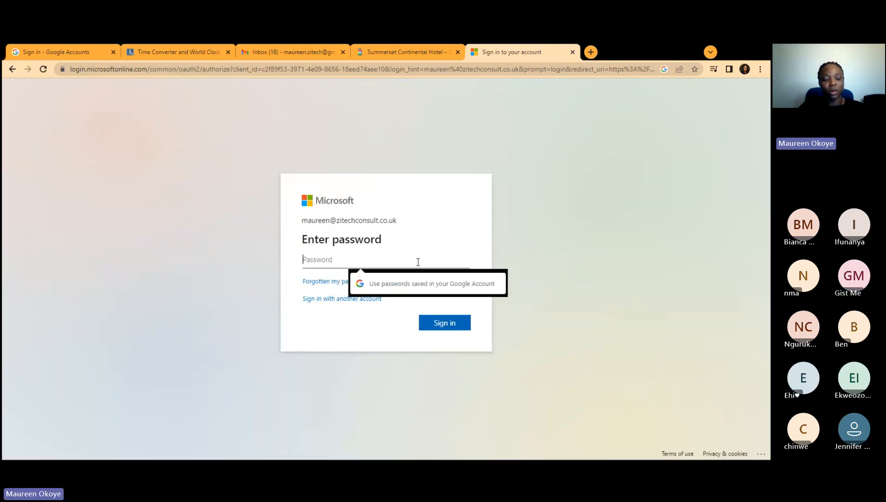
type("••••••••")
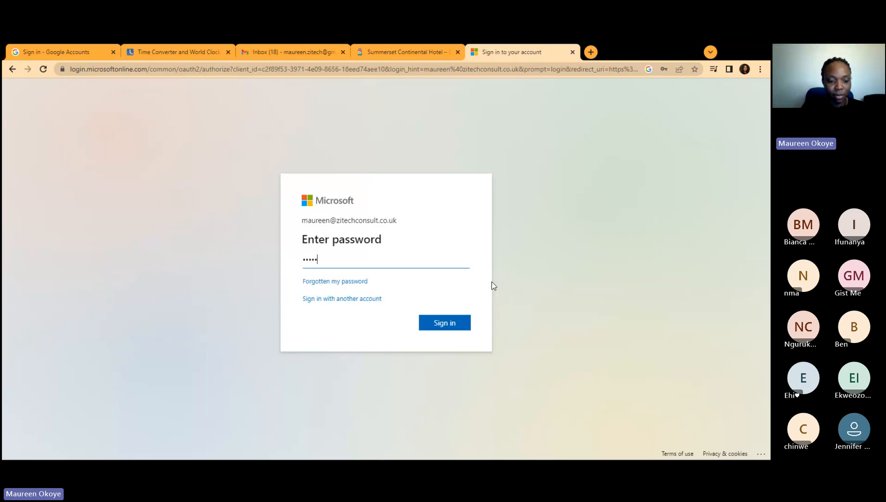
left_click(432, 325)
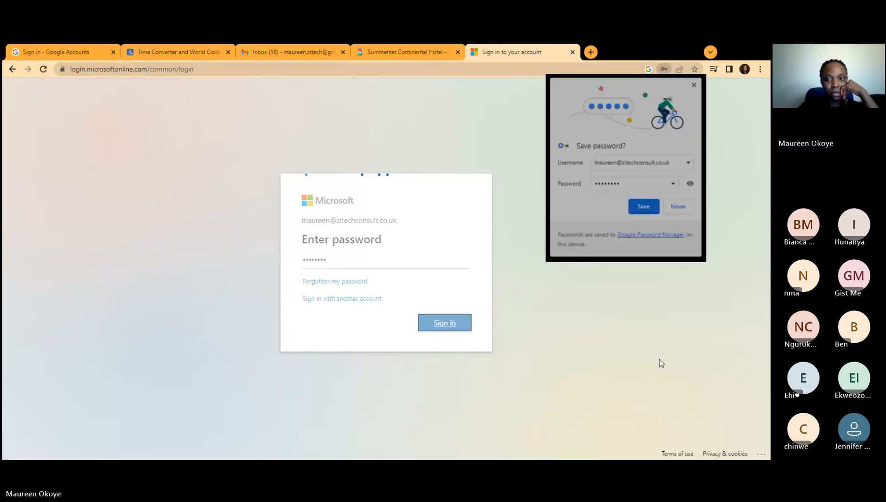
left_click(678, 207)
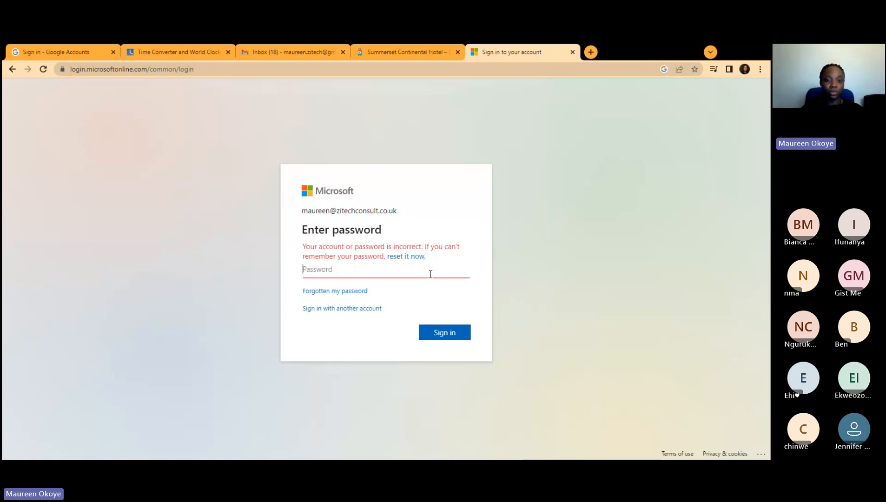
type("•••")
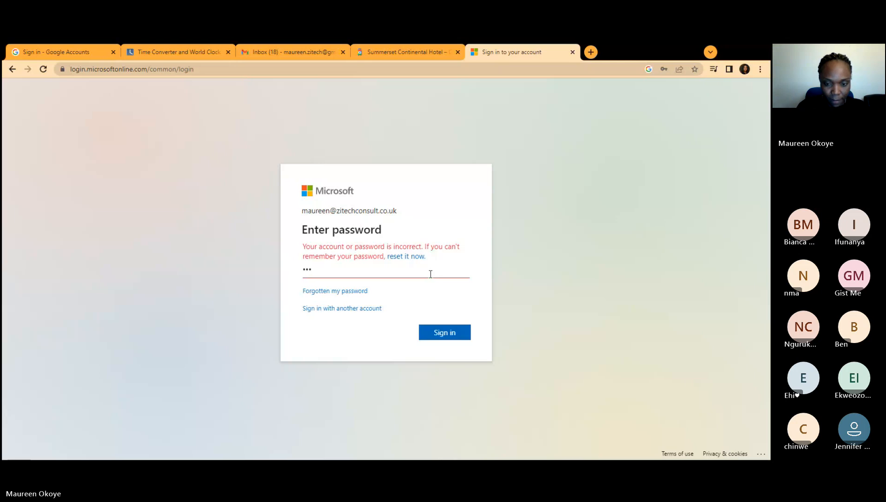
type("•••••")
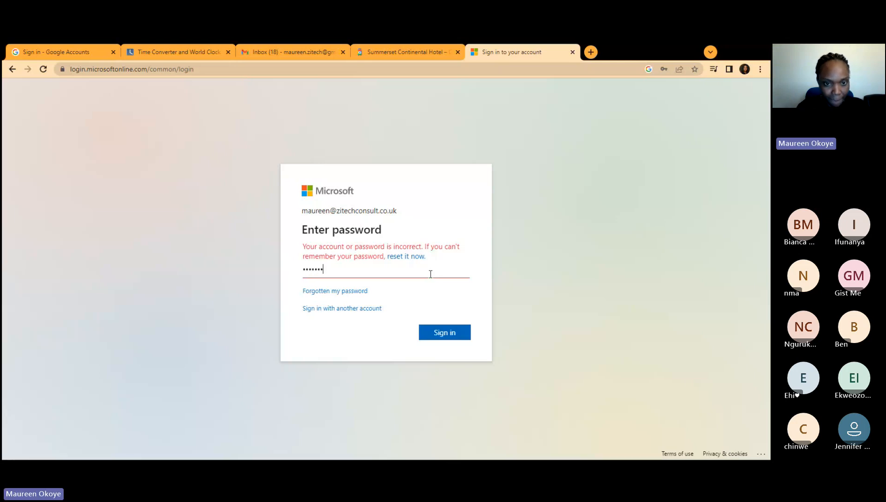
type("•")
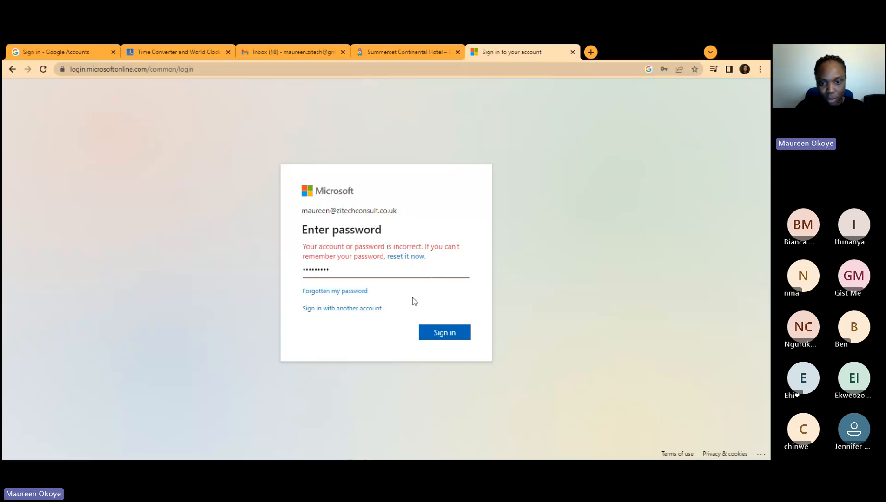
left_click(449, 341)
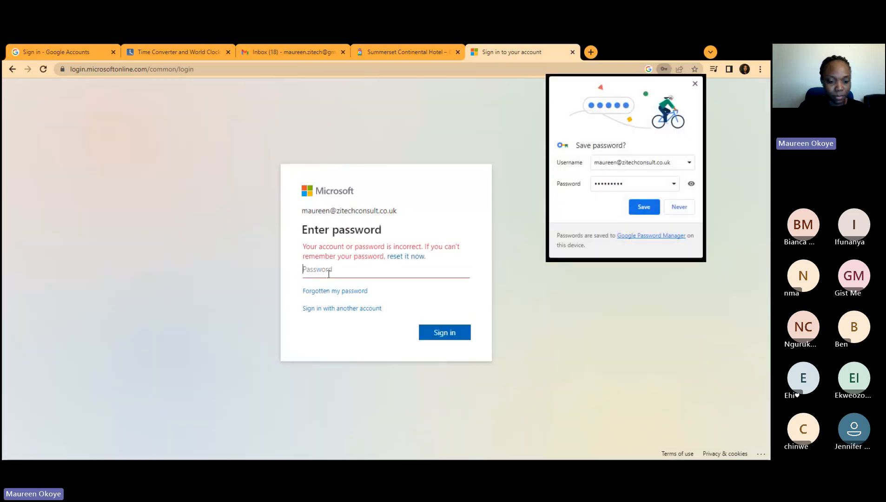
left_click(328, 274)
type("••••••••")
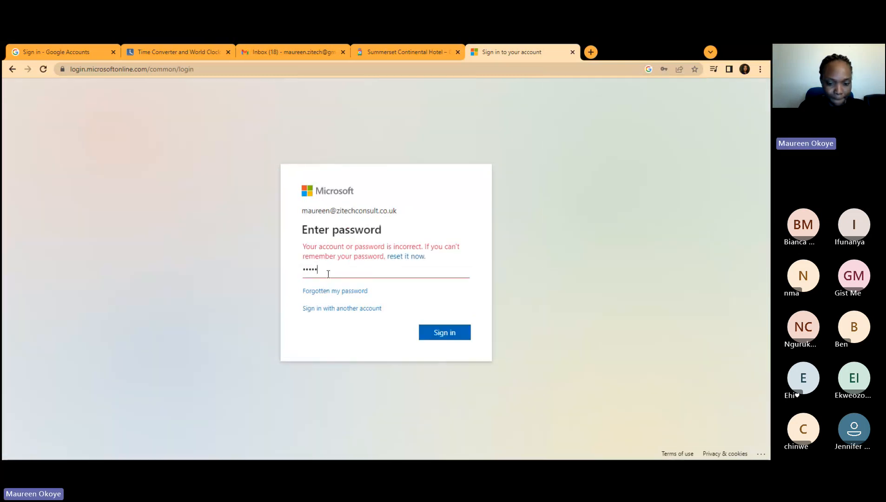
type("•")
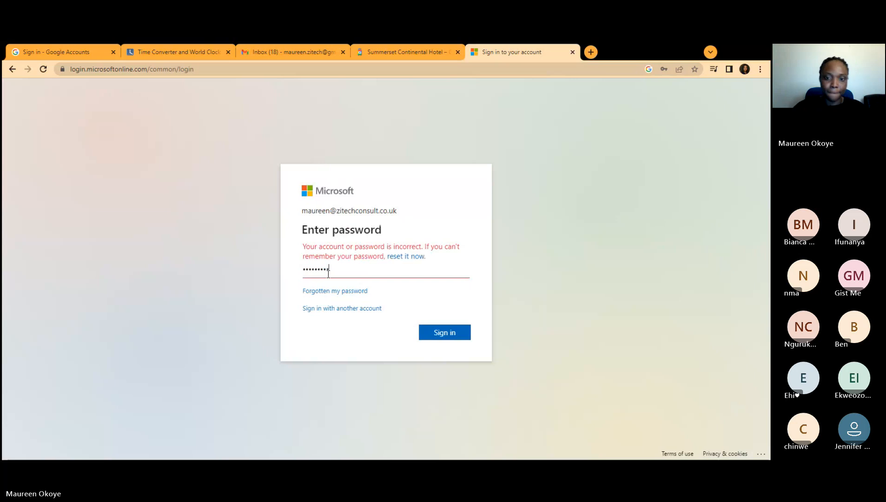
left_click(451, 333)
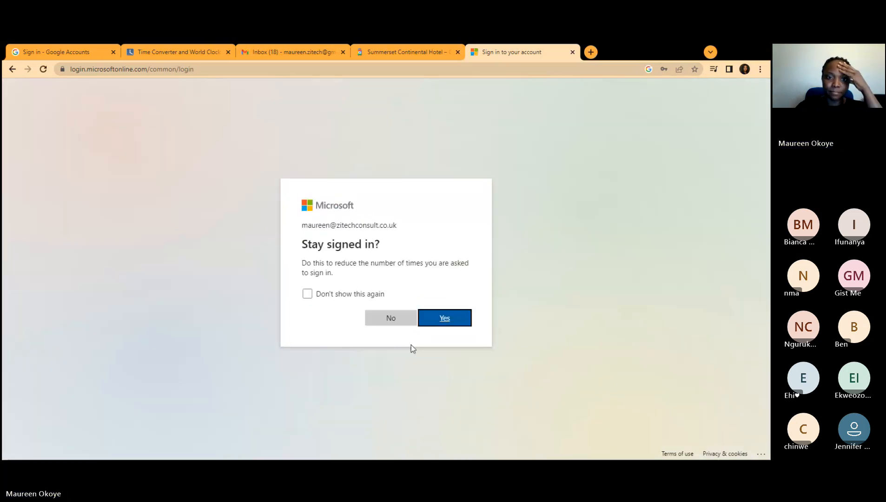
Step: Answer Yes to 'Stay signed in?' to finish the Calendly login
left_click(448, 319)
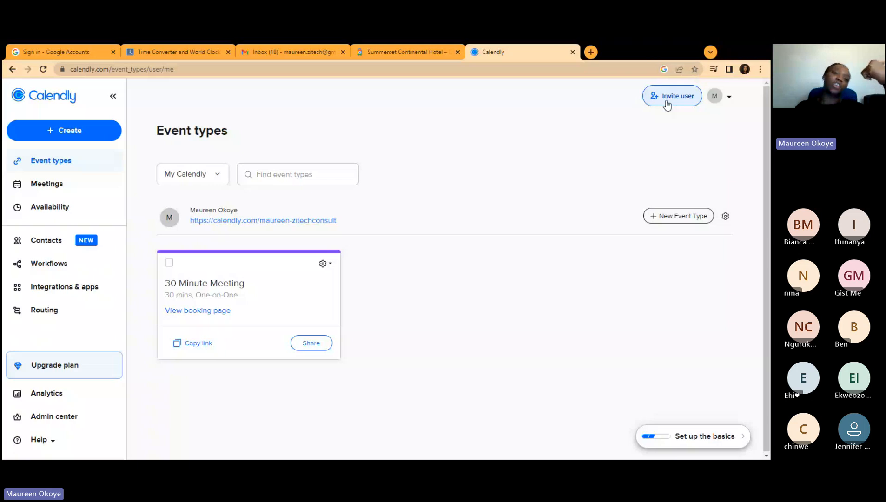
Step: Open the Invite user dialog for adding teammates to the Calendly organization
left_click(667, 105)
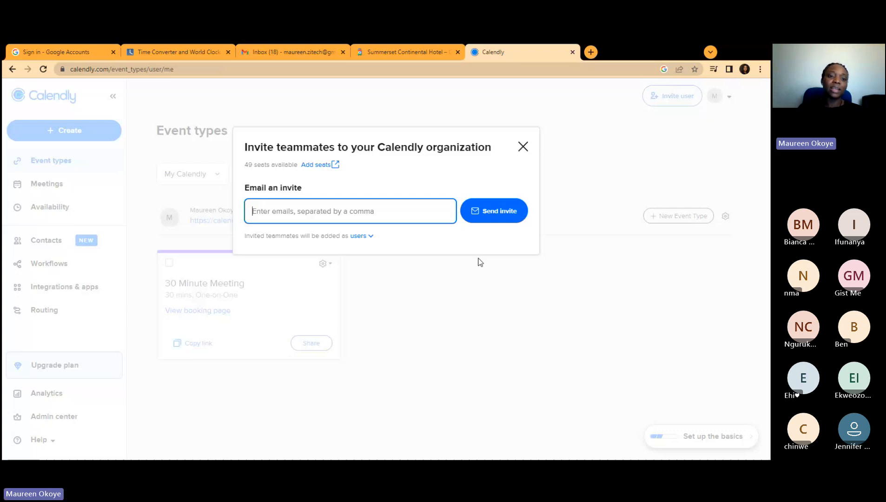
Step: Close the teammate invitation dialog to return to Event types
left_click(523, 148)
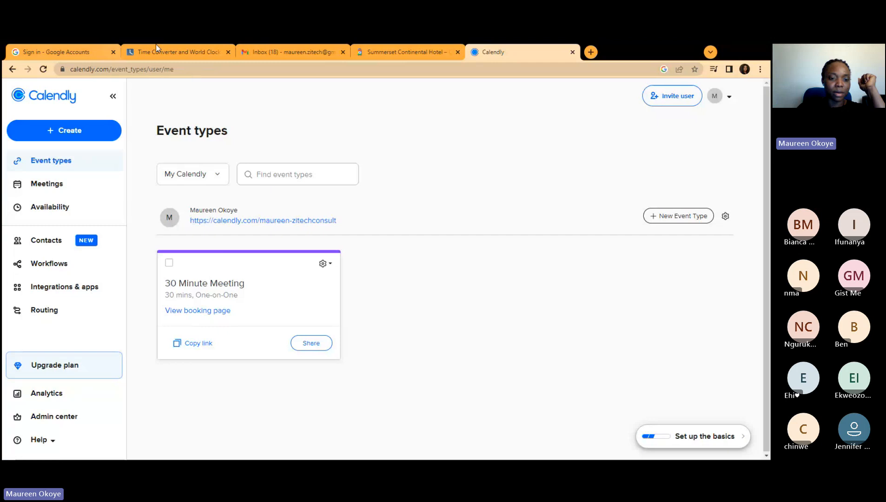
Step: Back in Gmail, view the Urgent label's options and the 'Response submitted for Practicing' email, then return to Inbox
left_click(286, 50)
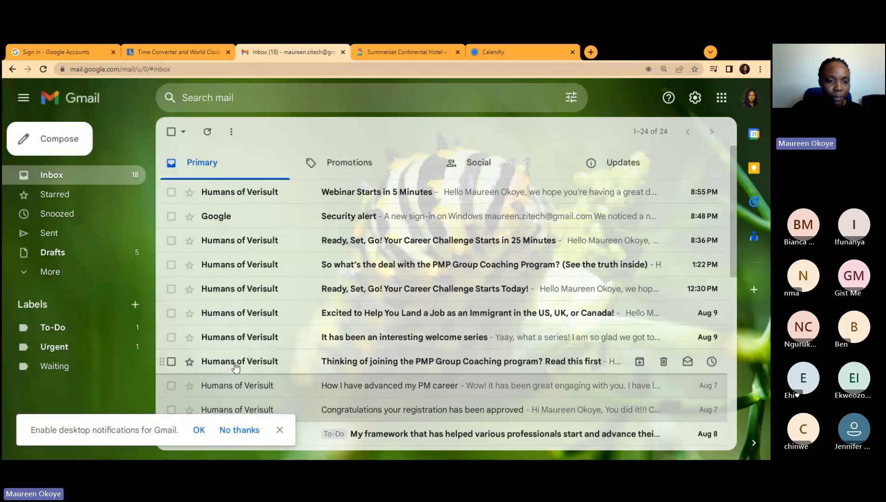
scroll(235, 367, "down", 6)
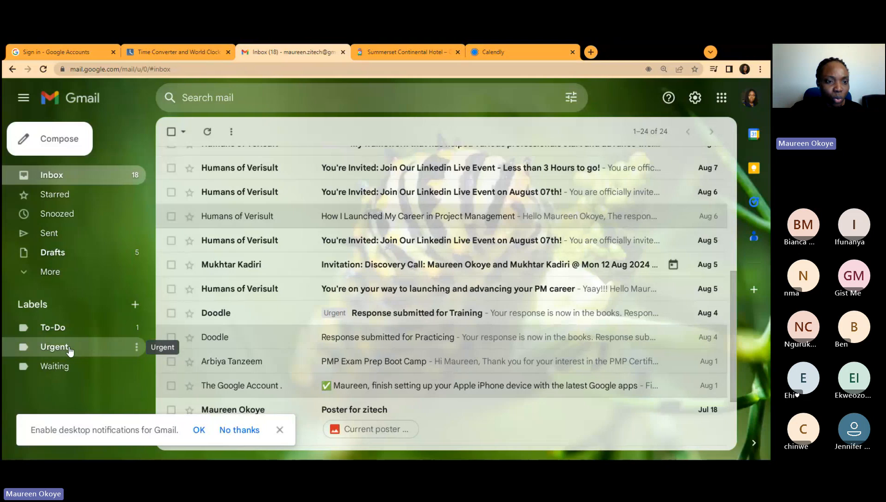
left_click(136, 347)
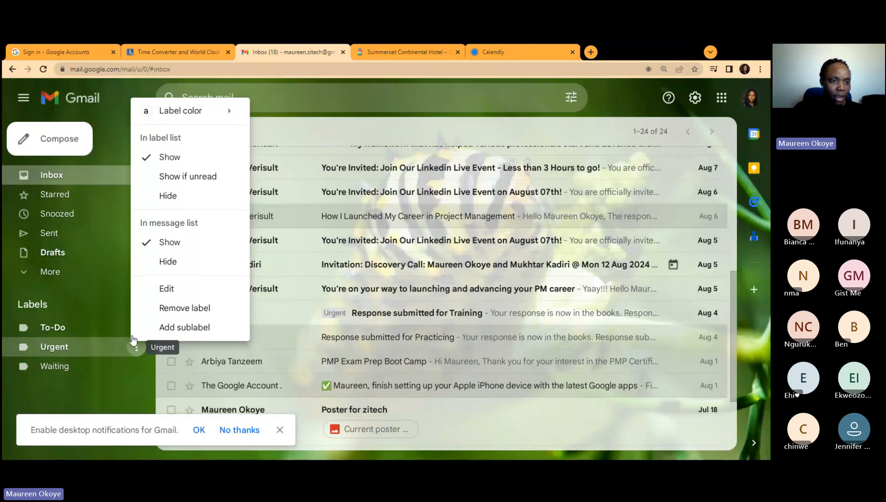
left_click(326, 343)
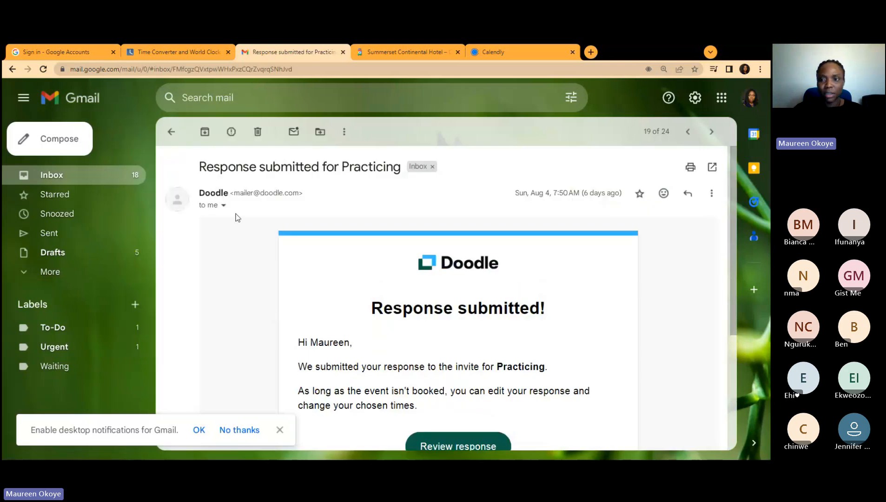
left_click(52, 177)
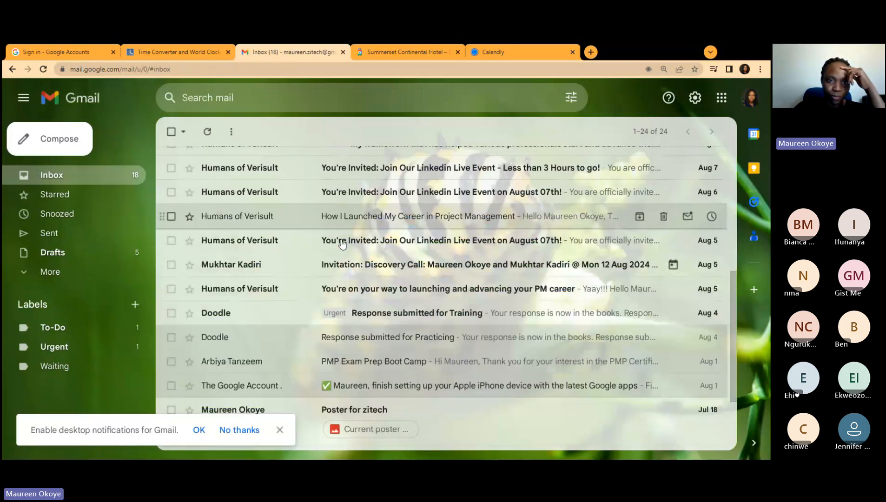
Step: Move 'Webinar Starts in 5 Minutes' via Move to > To-Do, check To-Do's two emails, return to Inbox
scroll(342, 244, "up", 6)
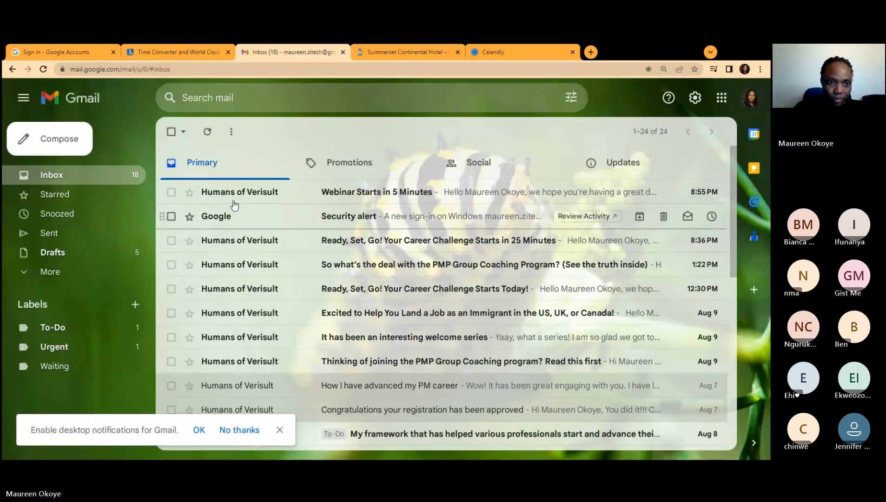
left_click(171, 191)
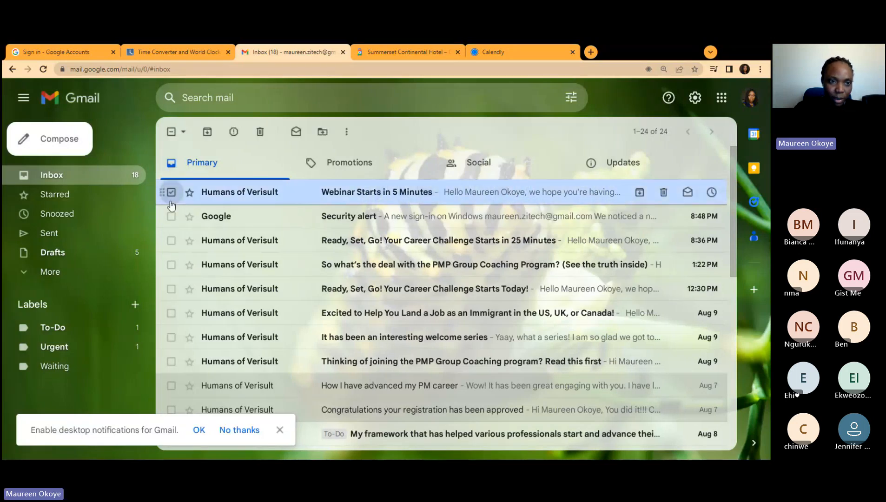
right_click(255, 203)
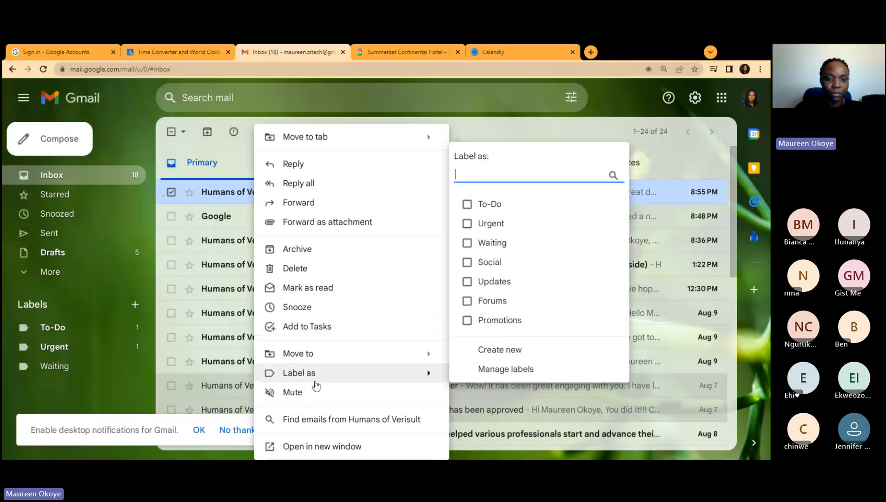
mouse_move(316, 364)
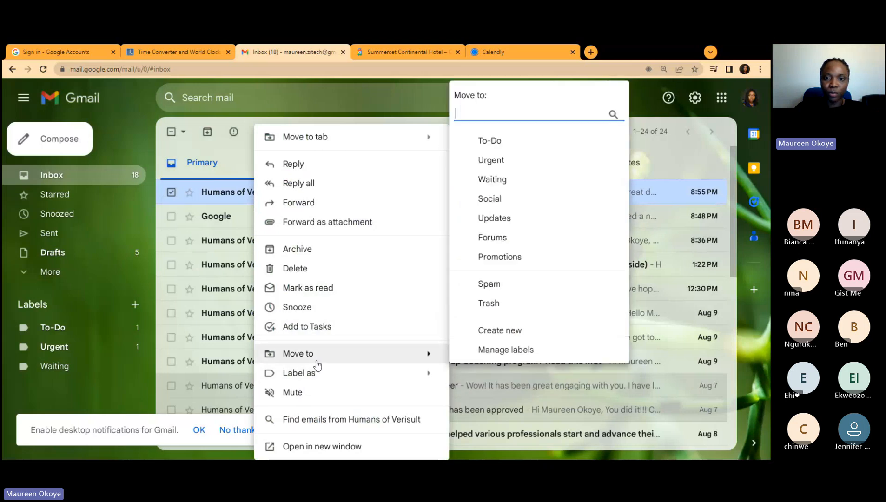
left_click(573, 145)
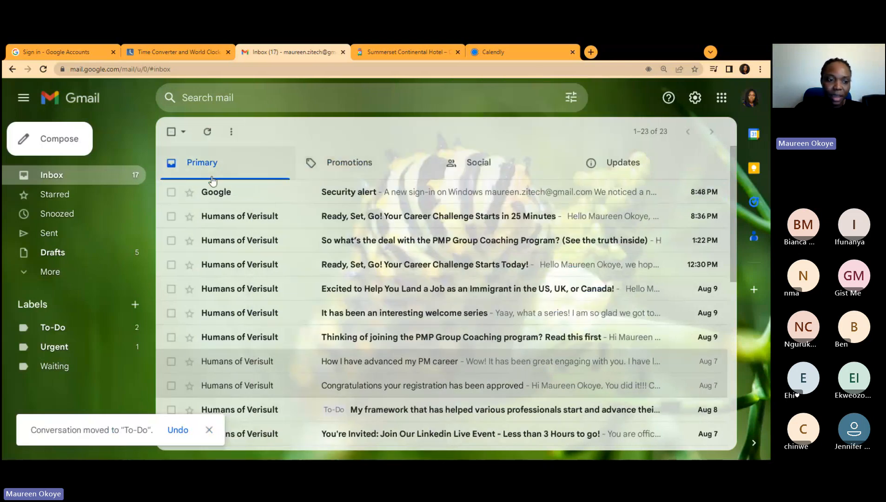
left_click(85, 334)
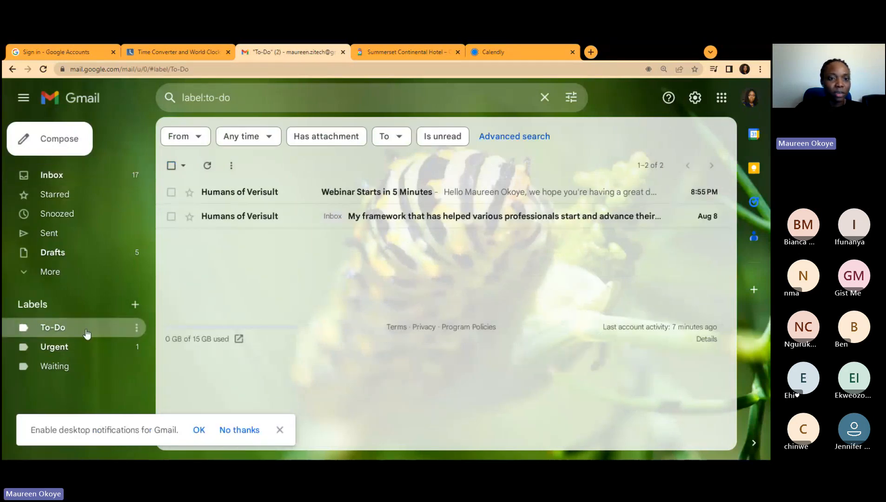
left_click(58, 175)
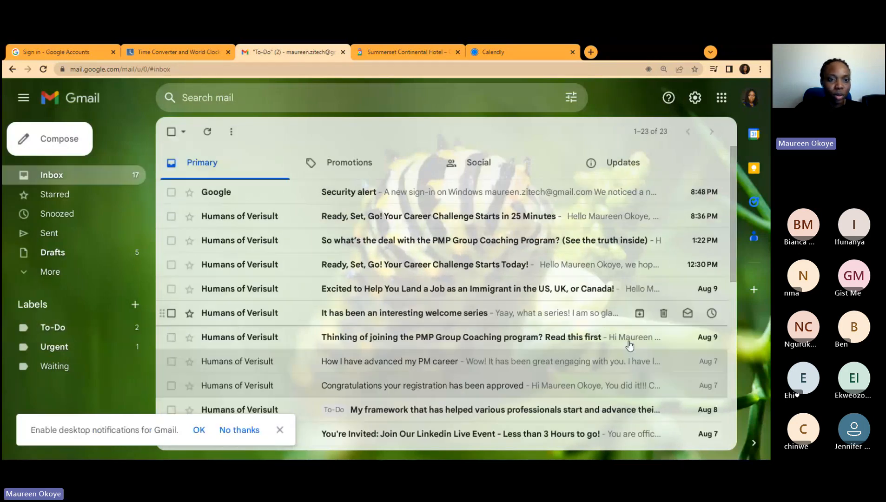
Step: Move the six Humans of Verisult emails, 25-minute Career Challenge through PMP coaching, into To-Do
left_click(164, 216)
left_click_drag(164, 216, 170, 238)
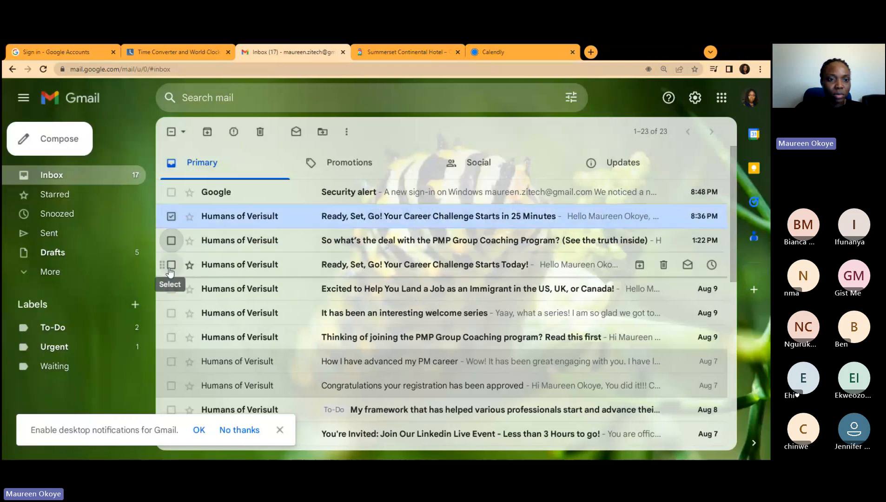
left_click(171, 240)
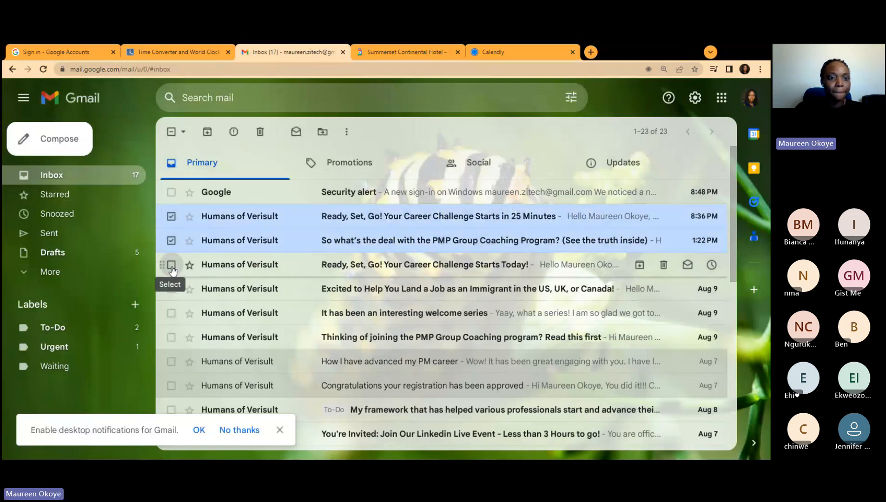
left_click(170, 265)
left_click(172, 289)
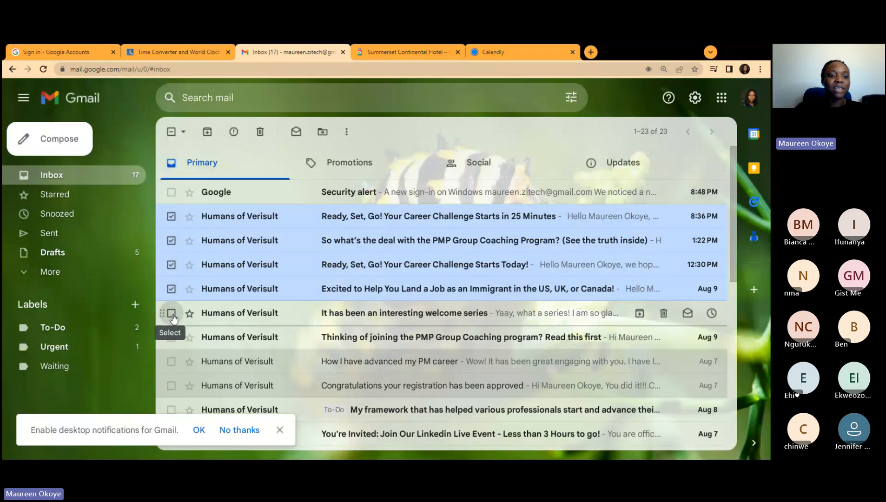
left_click(172, 314)
left_click(171, 337)
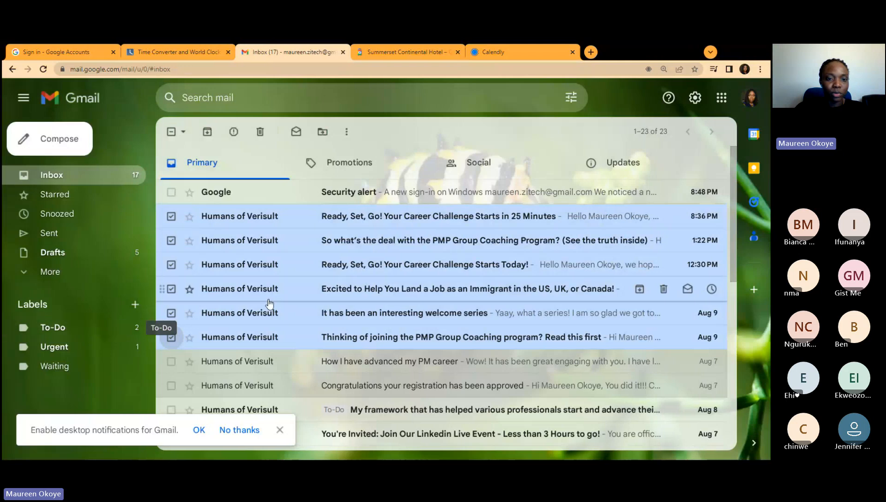
right_click(193, 241)
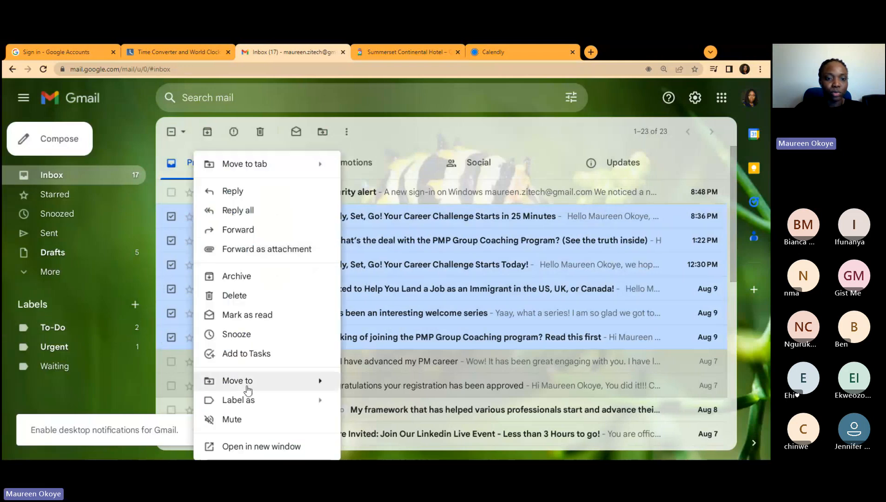
mouse_move(247, 389)
left_click(461, 169)
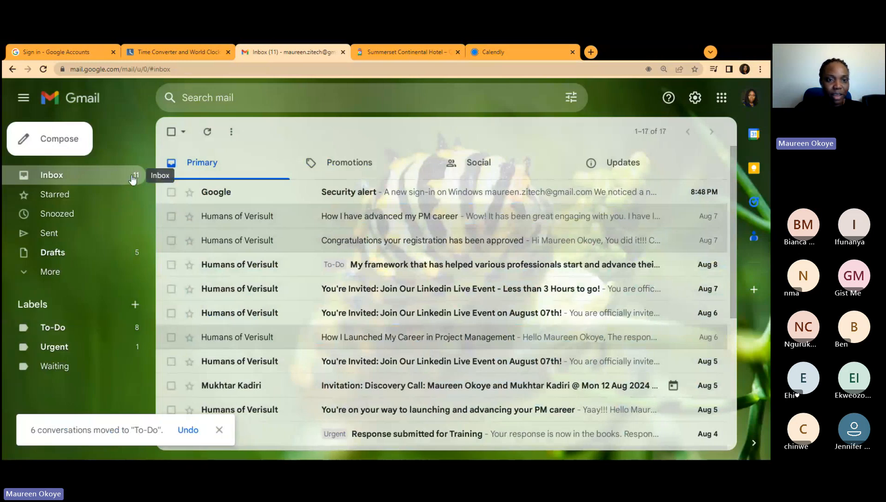
Step: Move the 'How I have advanced my PM career' email into To-Do
left_click(185, 216)
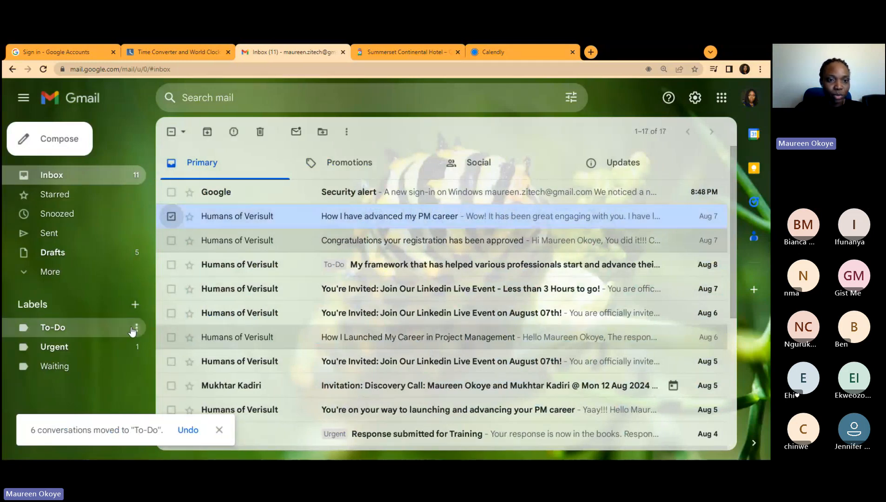
right_click(297, 345)
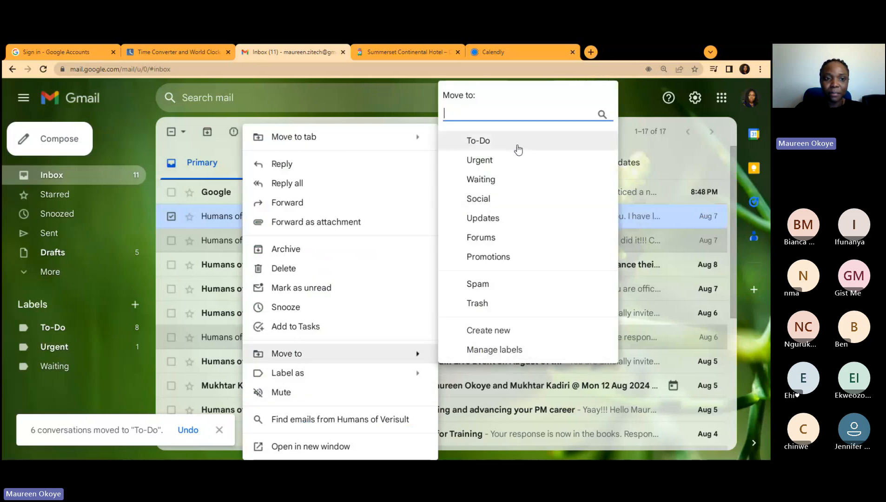
left_click(515, 142)
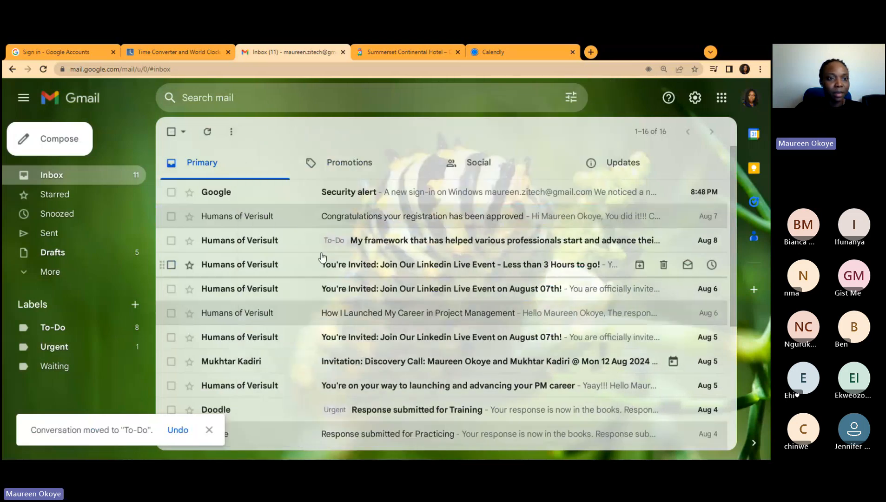
Step: Move five more emails, registration-approved through 'How I Launched My Career', into To-Do
left_click(170, 217)
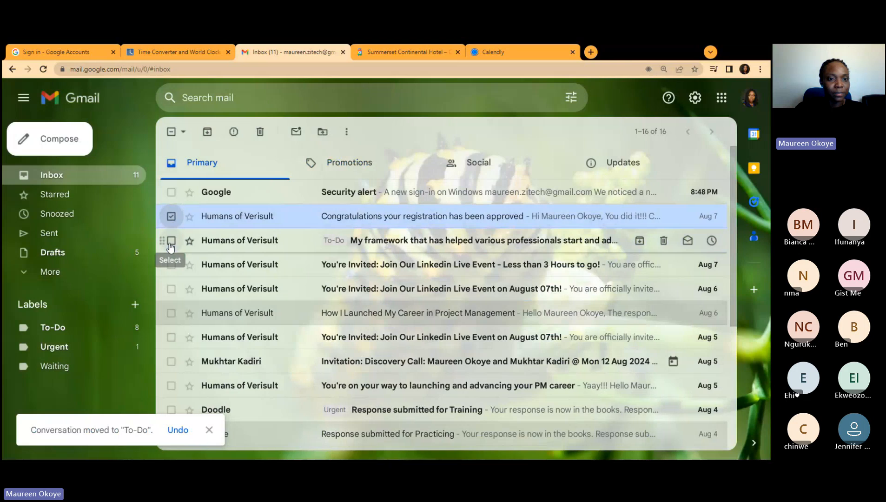
left_click(171, 265, "shift")
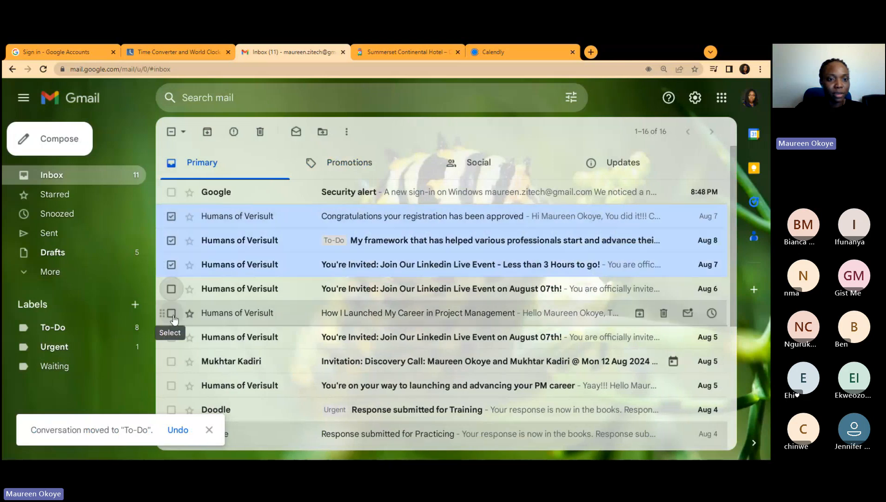
left_click_drag(173, 317, 175, 307)
left_click(172, 289)
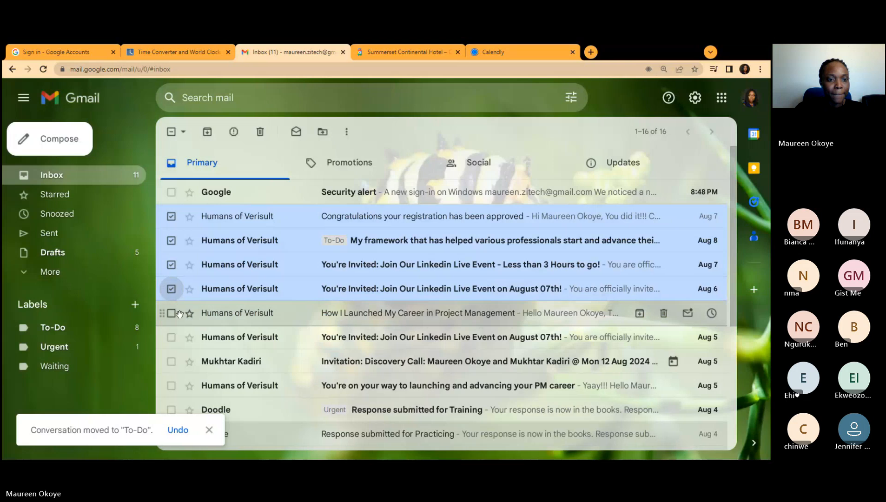
left_click(171, 313)
right_click(260, 288)
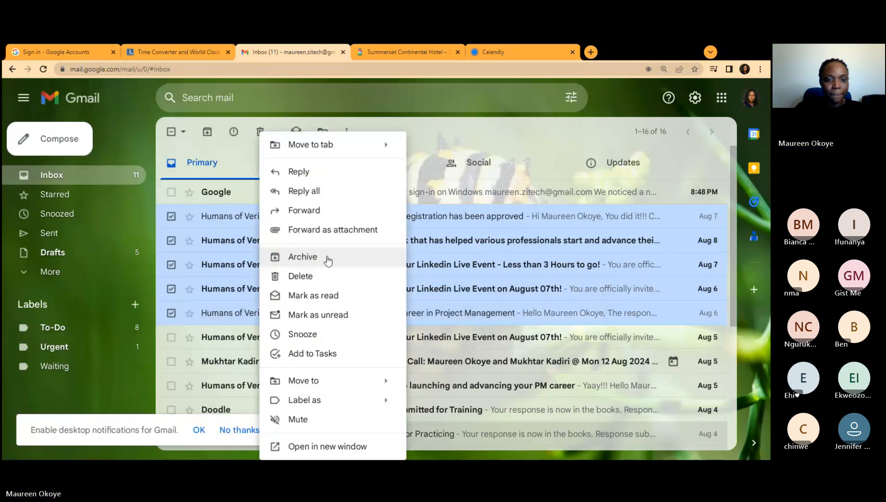
mouse_move(300, 380)
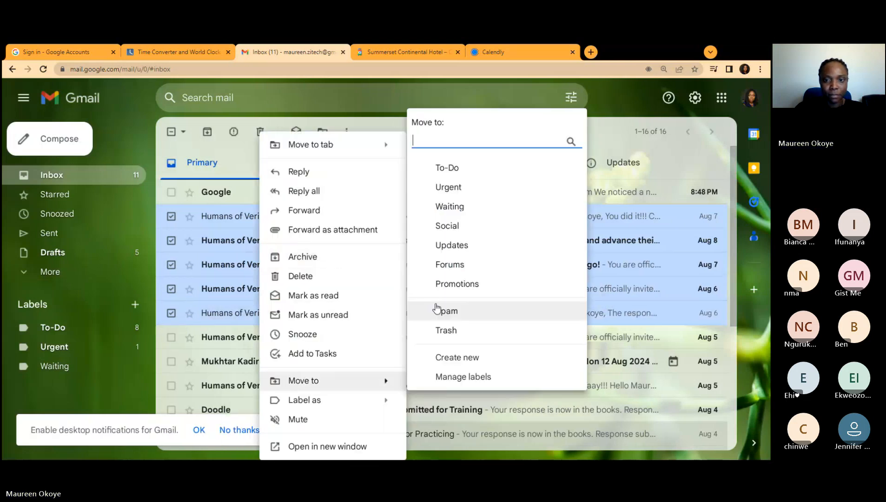
left_click(483, 169)
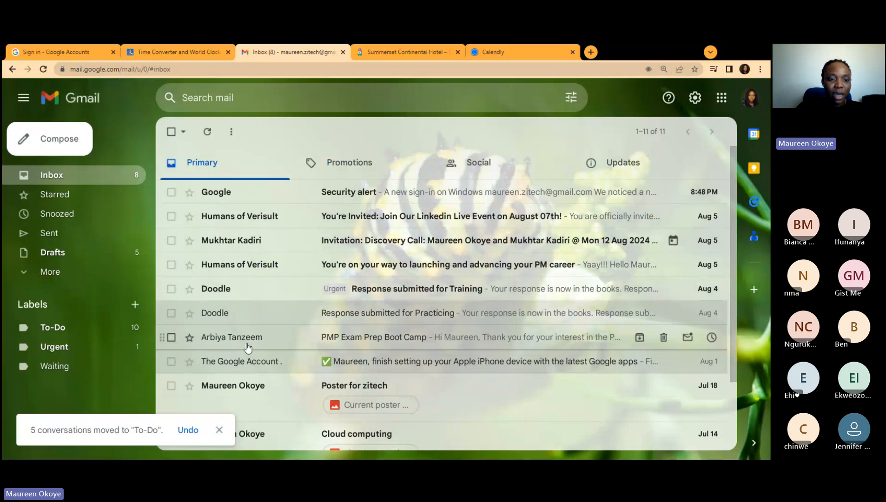
Step: File the PMP Exam Prep Boot Camp email from the inbox under To-Do
left_click(178, 340)
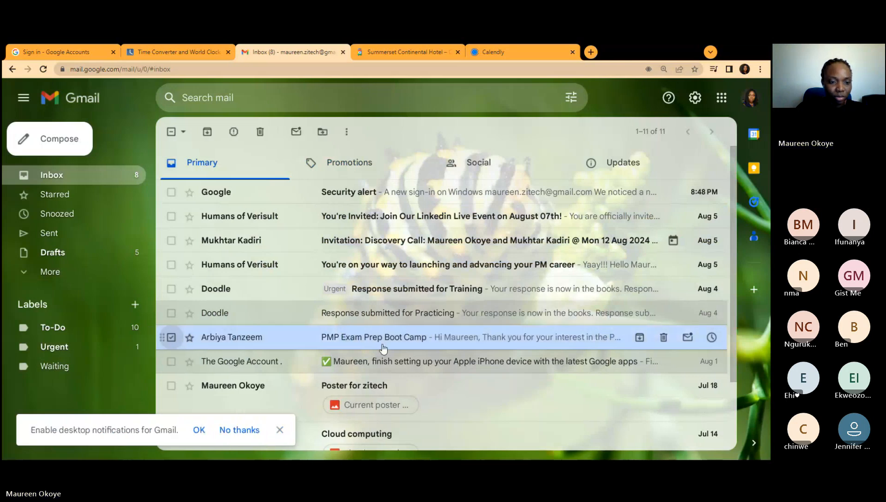
right_click(337, 346)
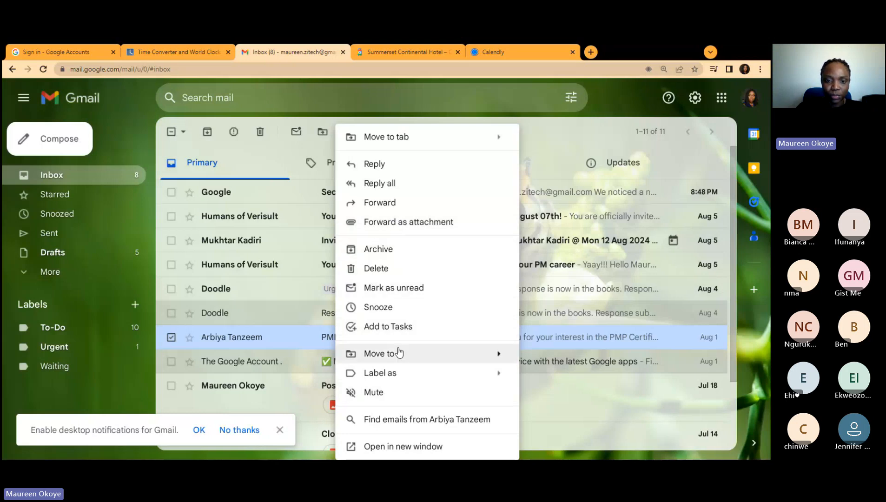
mouse_move(371, 353)
left_click(581, 146)
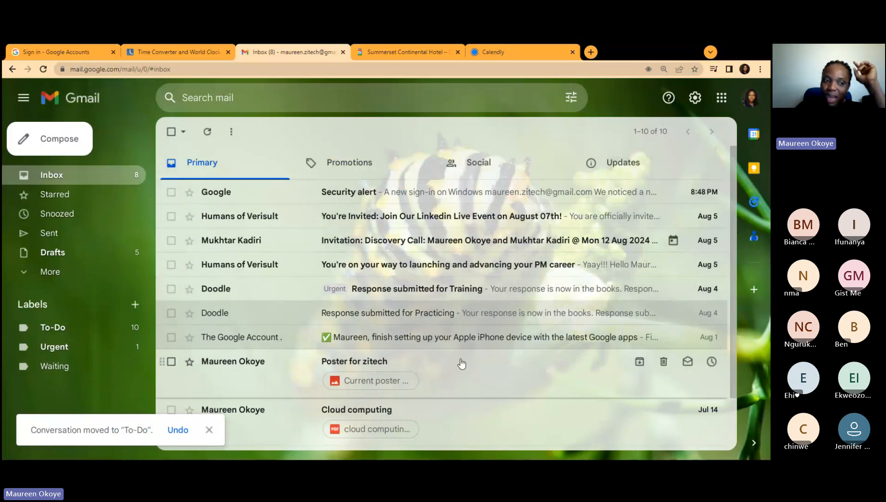
Step: In the To-Do label, move the PMP Exam Prep Boot Camp email to Urgent
left_click(91, 333)
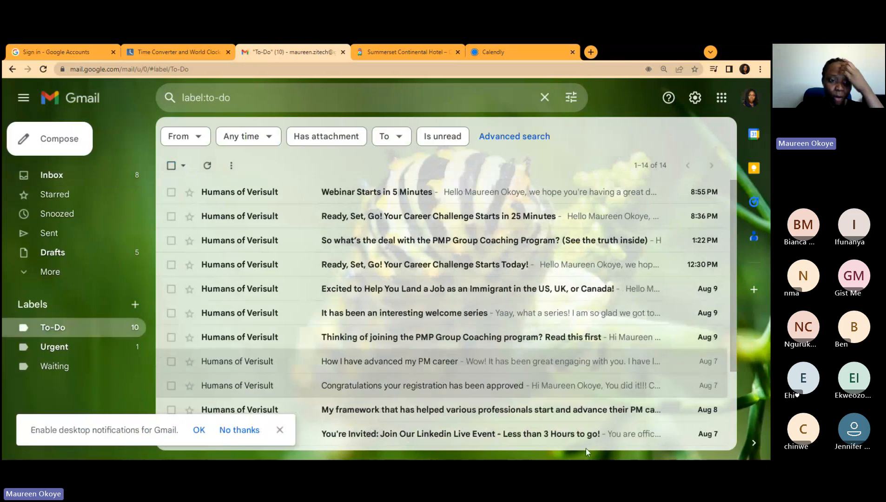
scroll(471, 311, "down", 5)
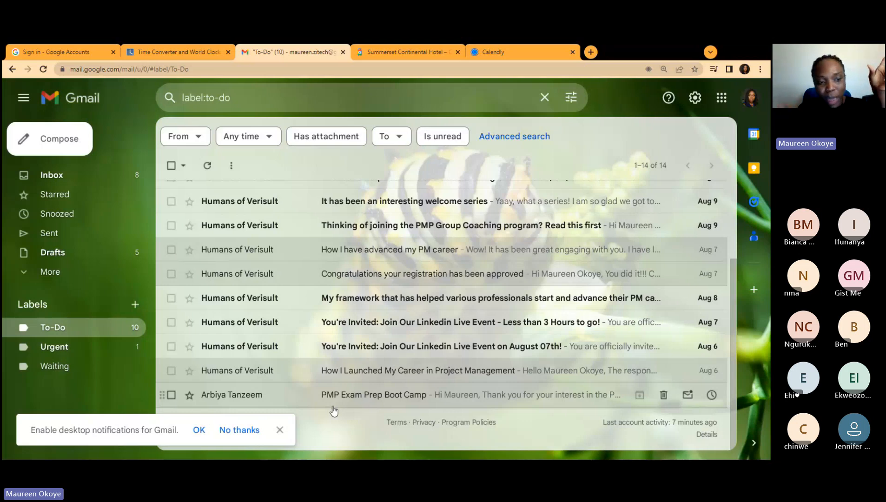
left_click(171, 395)
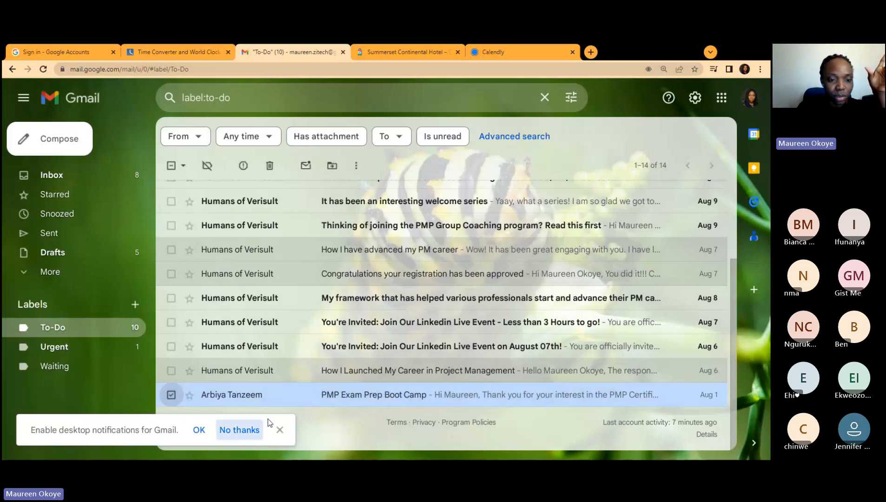
right_click(285, 401)
mouse_move(344, 291)
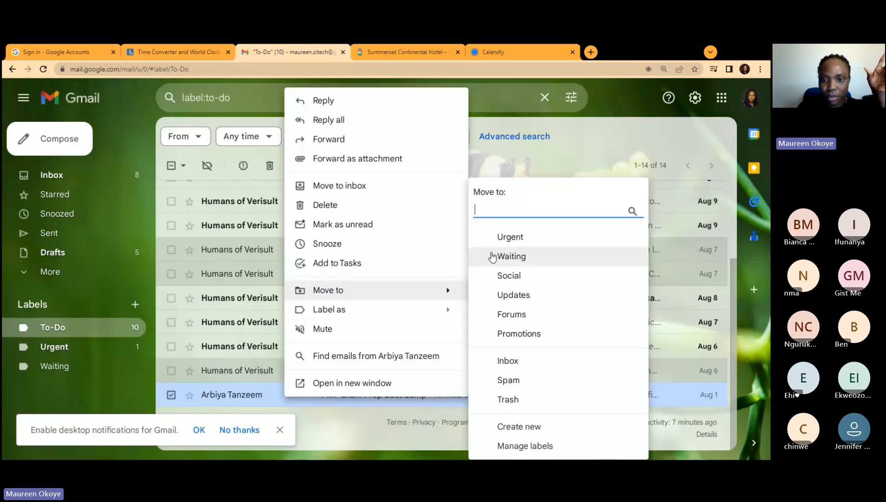
left_click(537, 238)
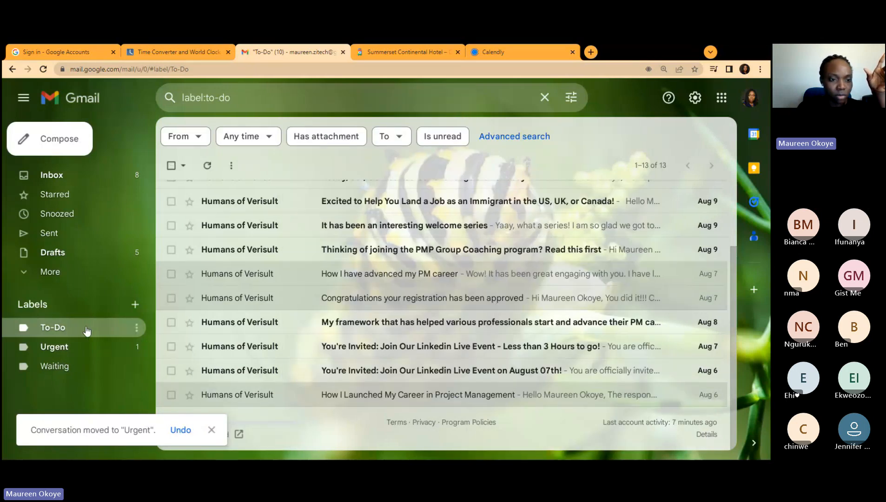
Step: Move the PMP Exam Prep Boot Camp email from Urgent back to Inbox and view the inbox
left_click(70, 350)
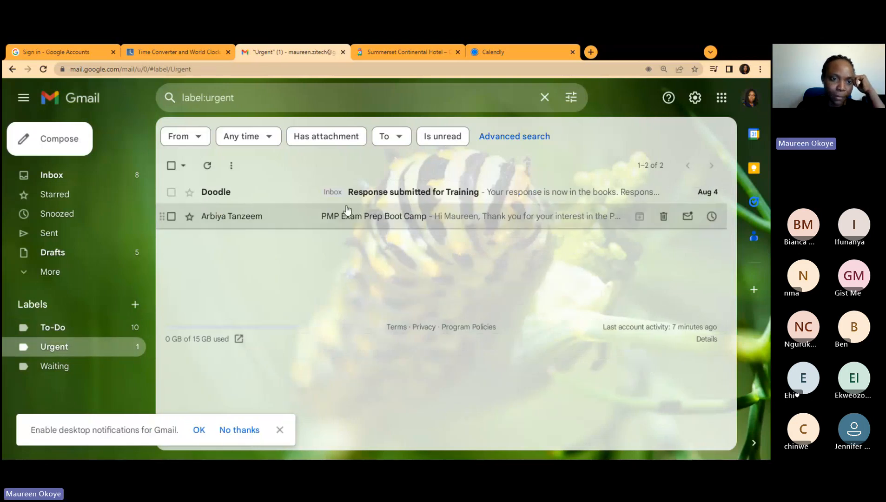
left_click(171, 216)
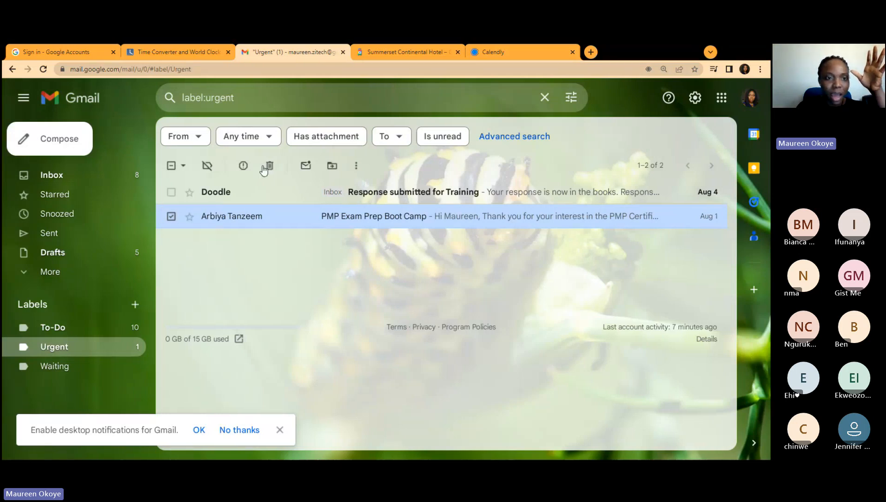
right_click(299, 229)
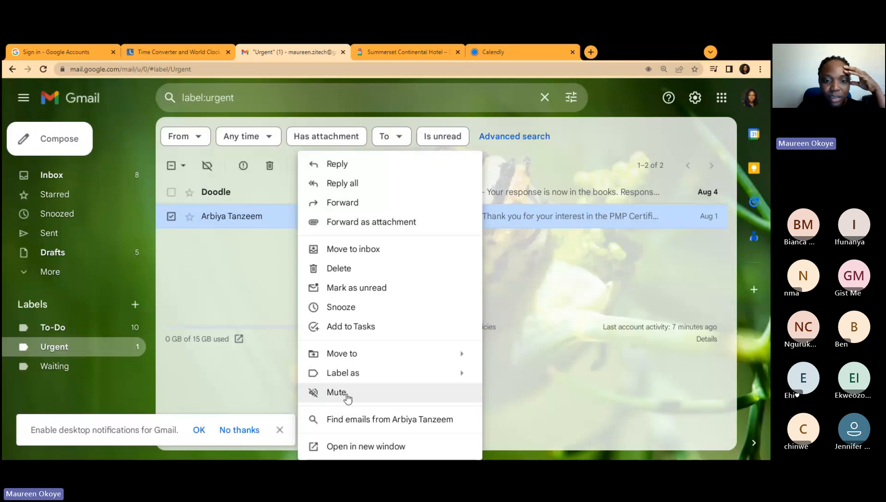
mouse_move(354, 354)
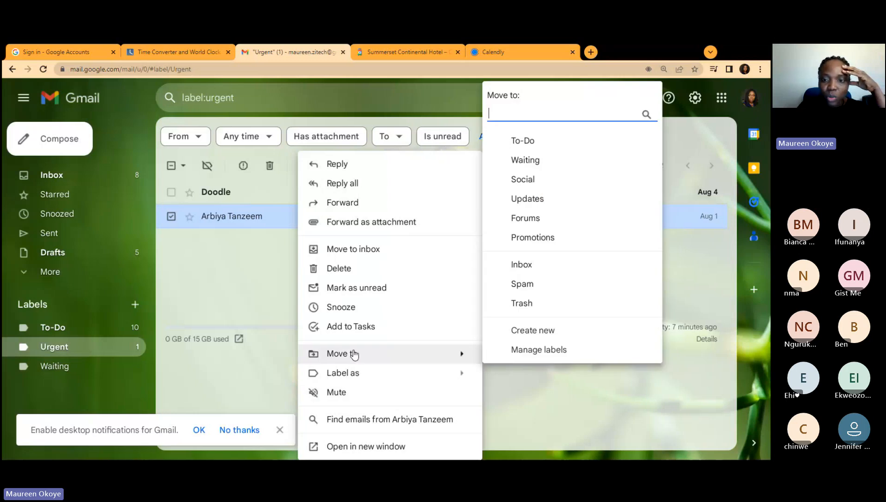
left_click(587, 269)
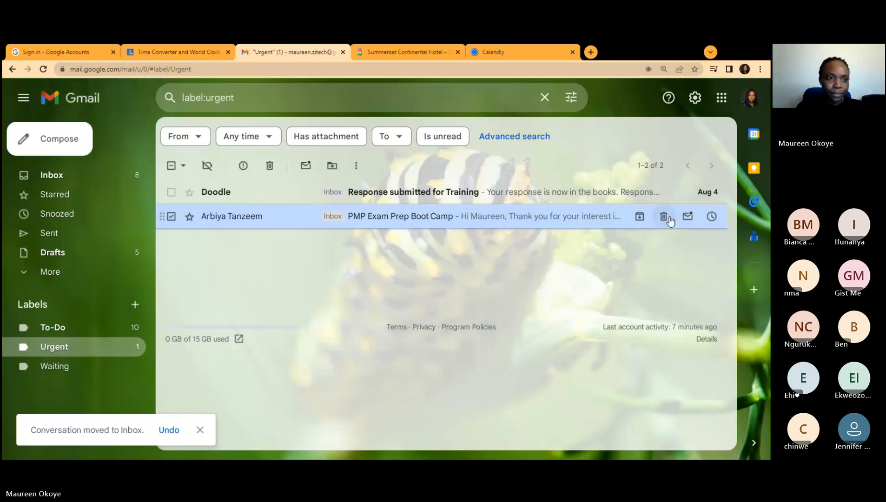
left_click(52, 175)
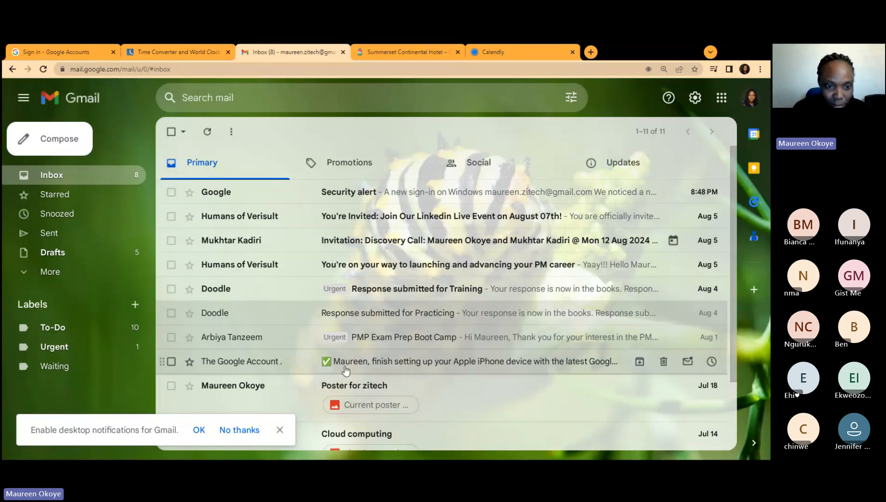
Step: Cycle the PMP Exam Prep Boot Camp email's star markers until it shows a yellow star
left_click(188, 338)
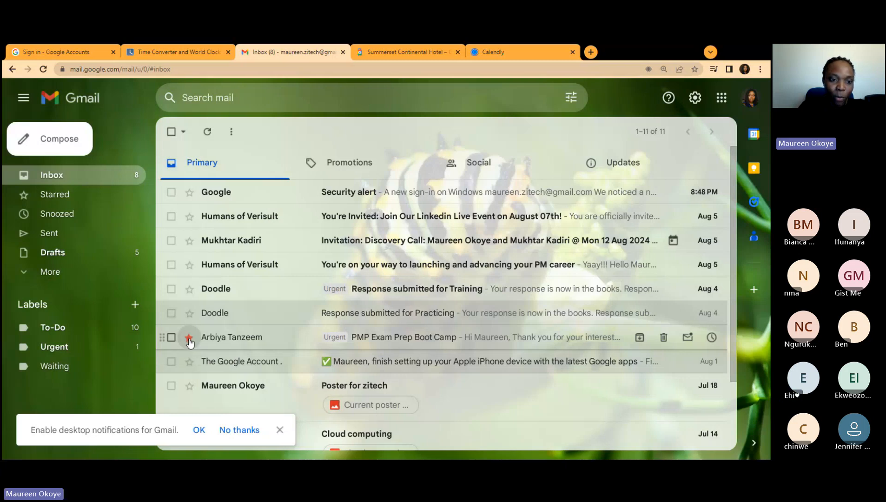
left_click(189, 337)
left_click(188, 337)
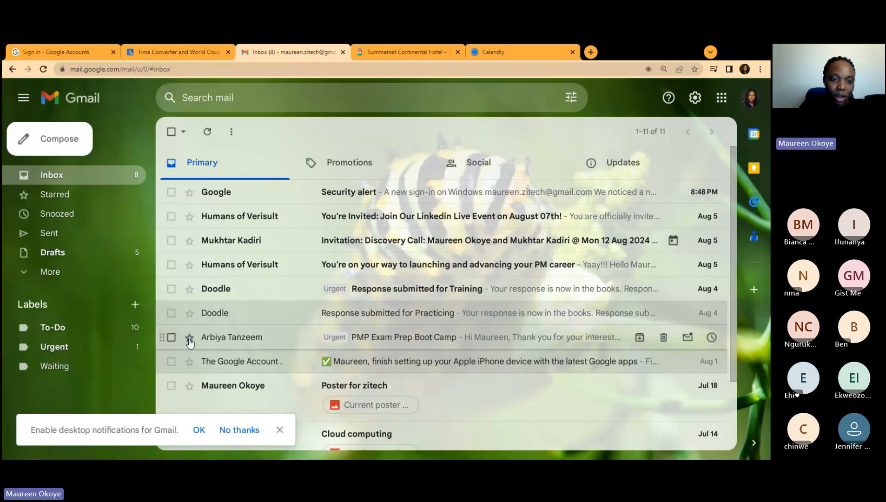
left_click(188, 338)
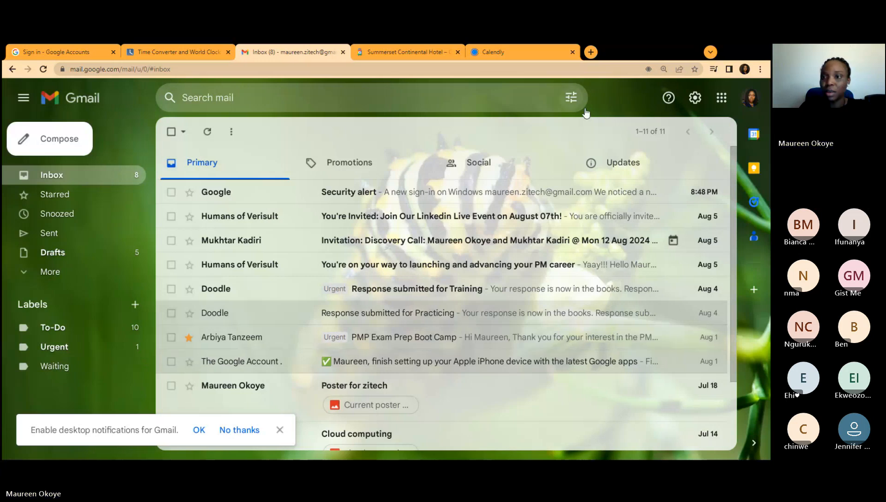
Step: Go to See all settings and show the Labels section with its system labels
left_click(694, 98)
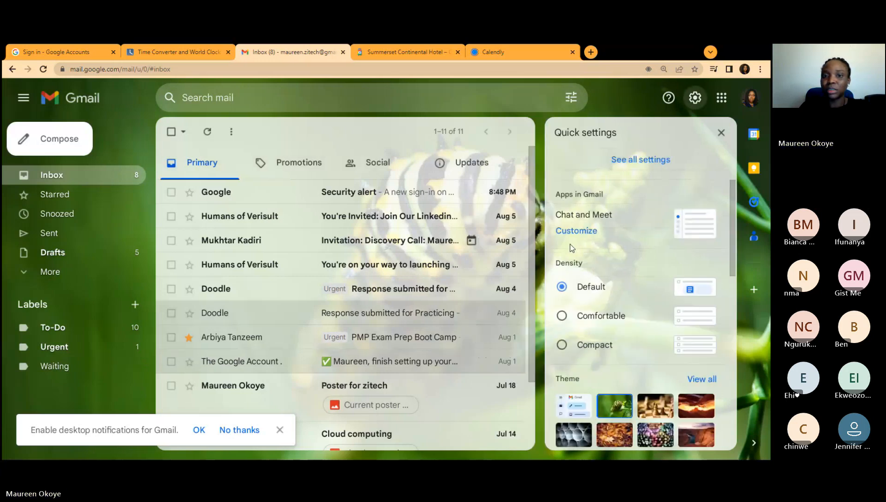
left_click(648, 168)
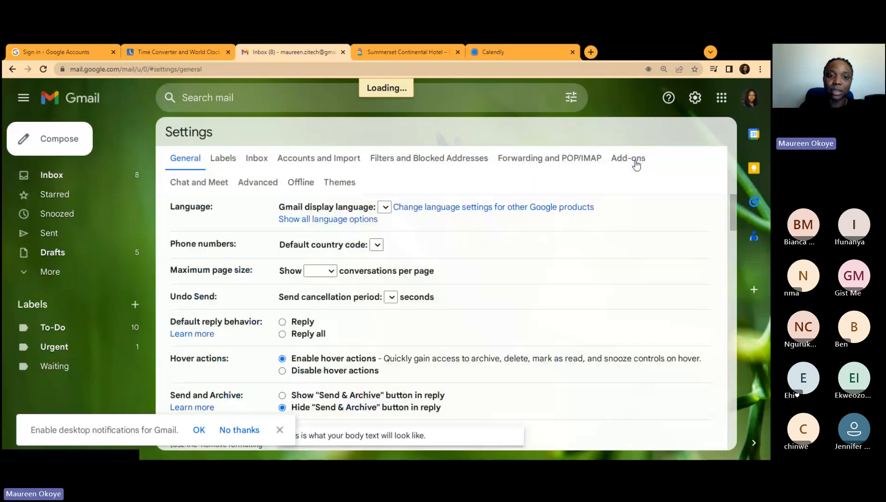
left_click(630, 159)
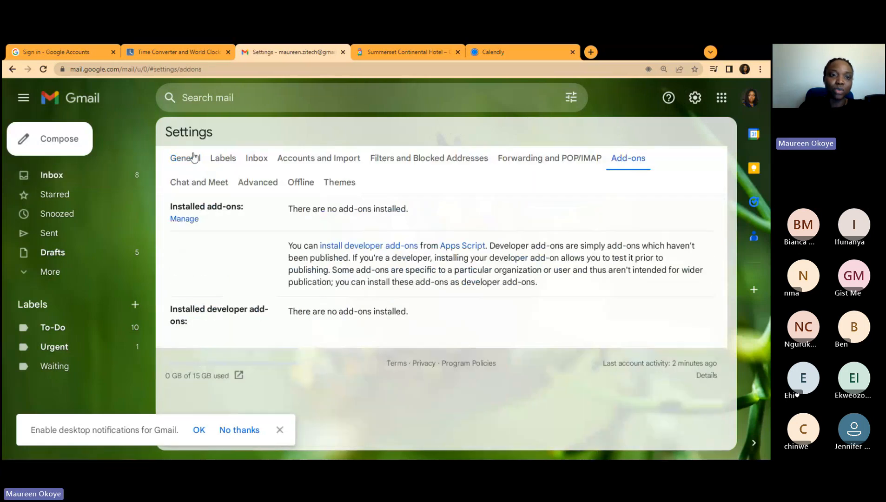
left_click(218, 159)
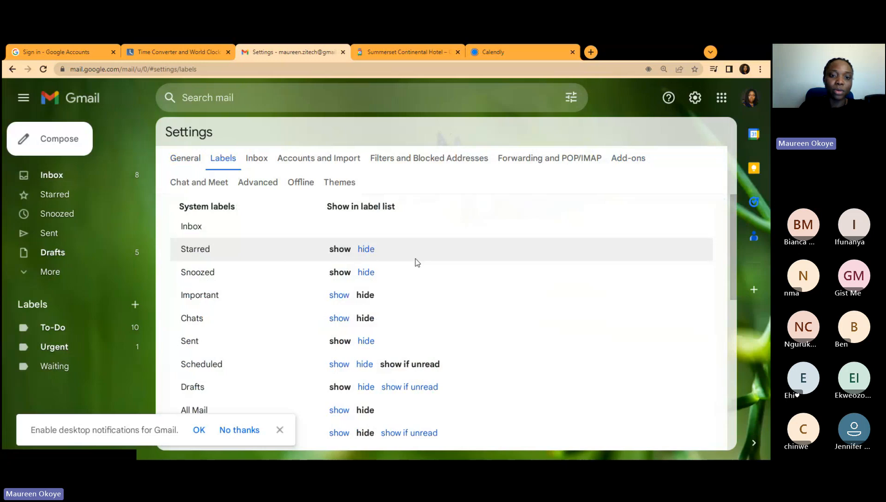
scroll(417, 262, "down", 1)
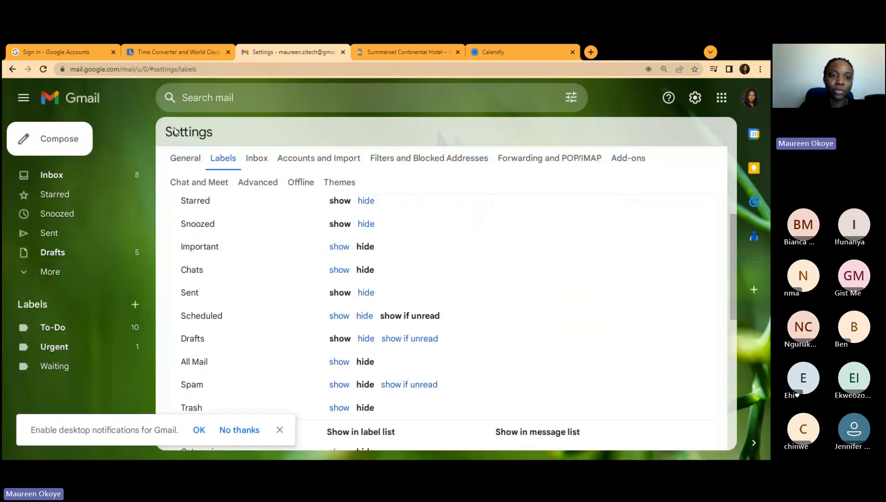
Step: In General settings, switch the Stars preset to 1 star, keeping only the yellow star
left_click(177, 159)
scroll(476, 239, "down", 5)
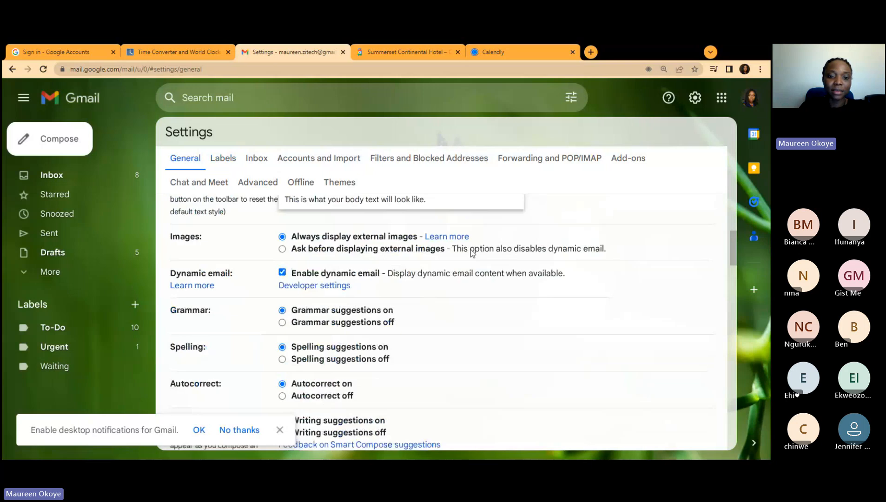
scroll(472, 252, "down", 5)
scroll(465, 253, "down", 5)
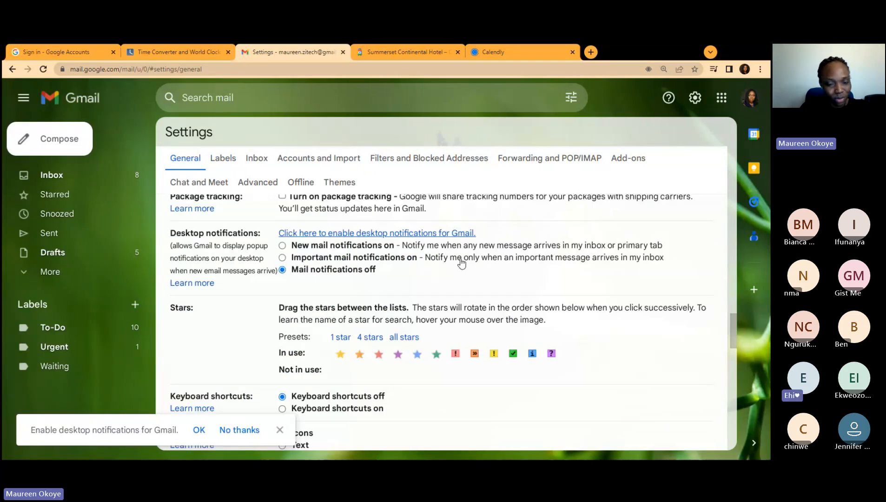
scroll(460, 260, "down", 2)
left_click(340, 248)
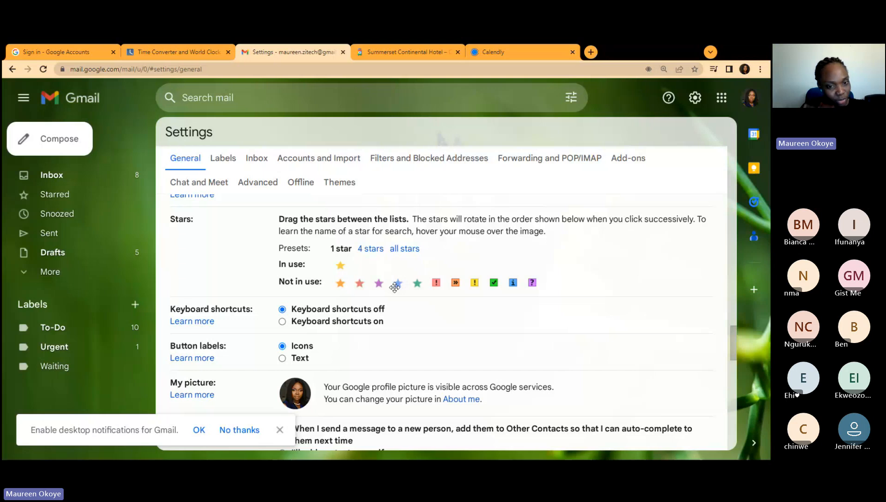